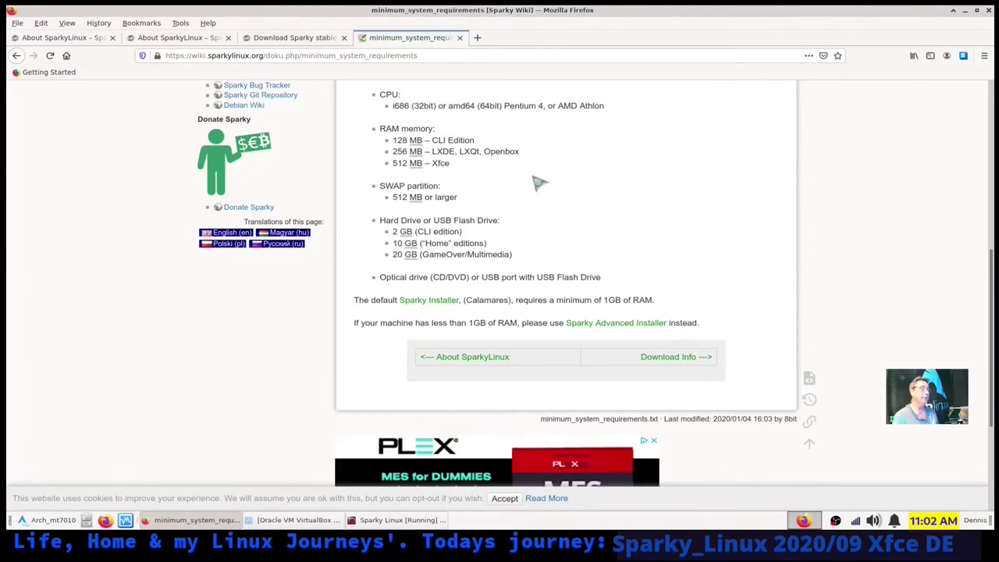
- Read through the memory, swap, storage and installer notes on the minimum system requirements wiki page
scroll(539, 182, "down", 1)
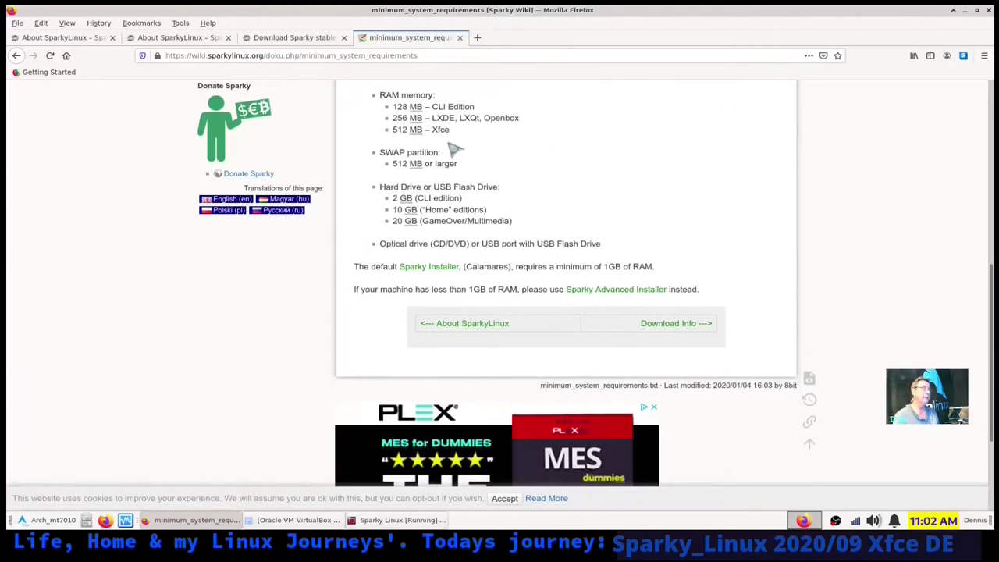
scroll(603, 190, "down", 1)
scroll(604, 193, "down", 1)
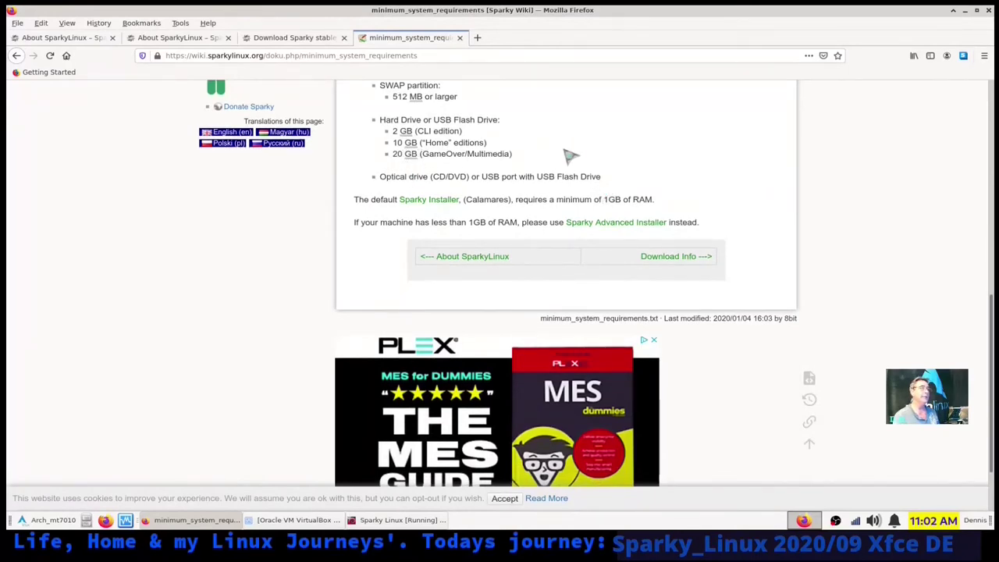
scroll(575, 158, "down", 2)
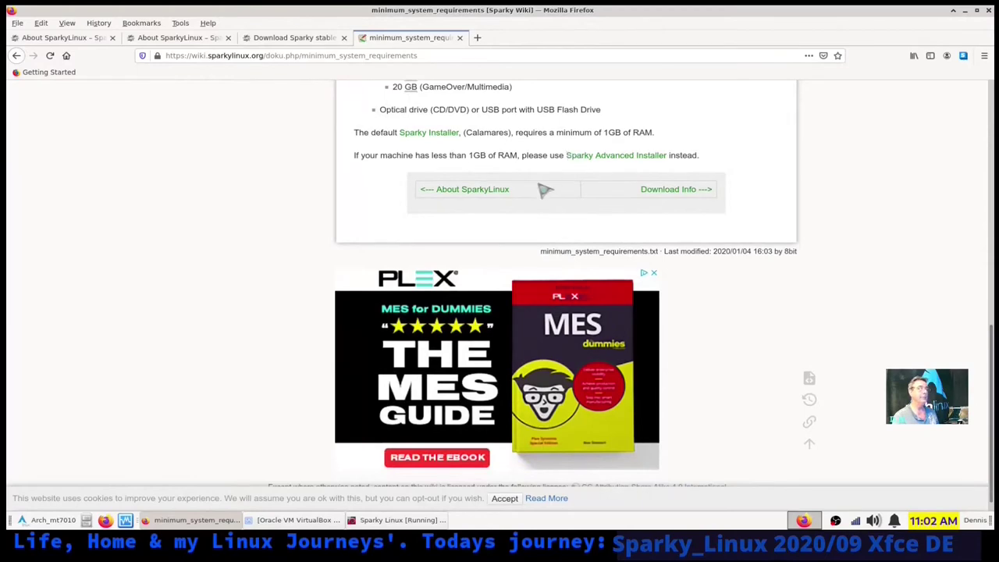
scroll(475, 230, "up", 10)
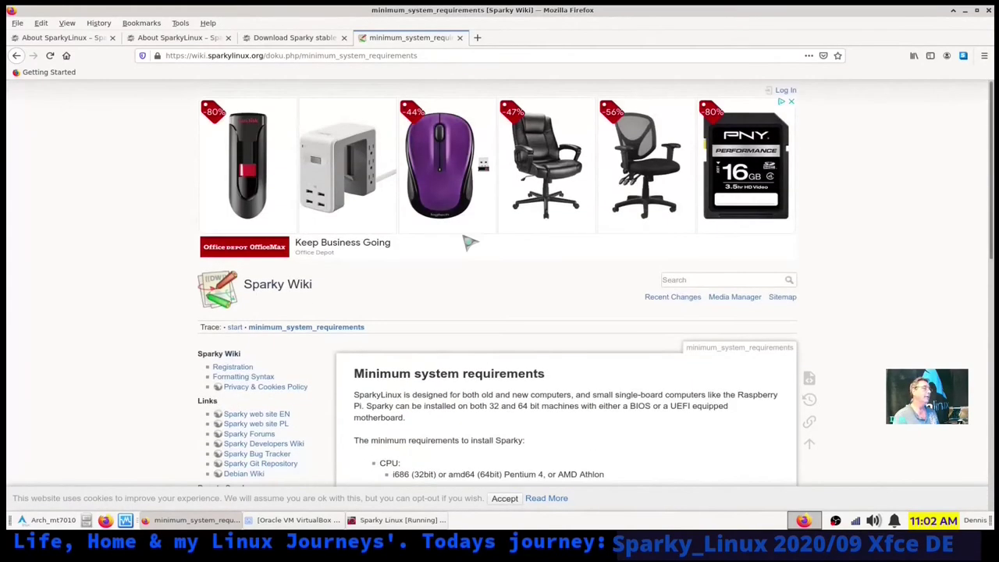
- Return to the Sparky Wiki start page and look through its lists of desktops, tools and help topics
left_click(16, 55)
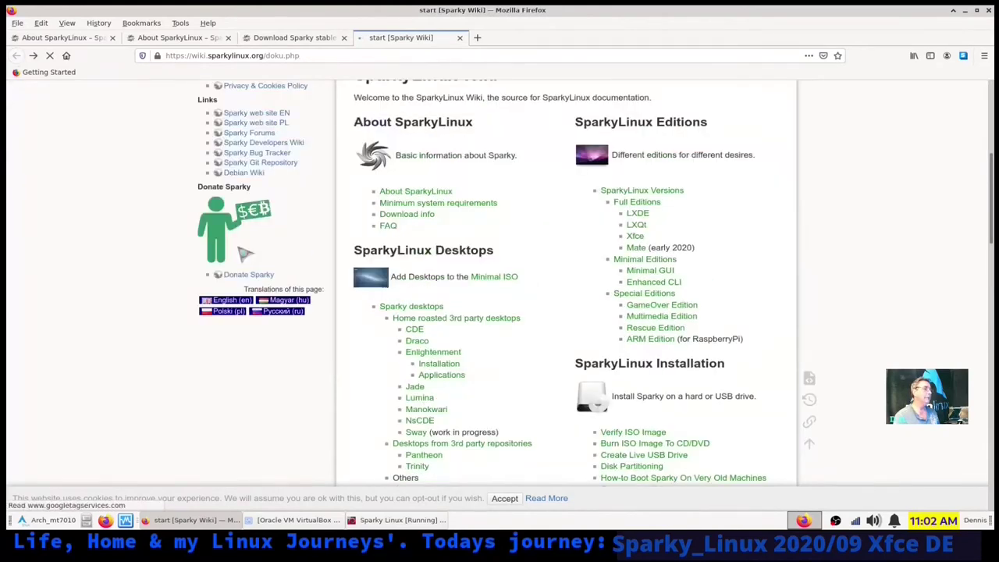
scroll(437, 181, "down", 5)
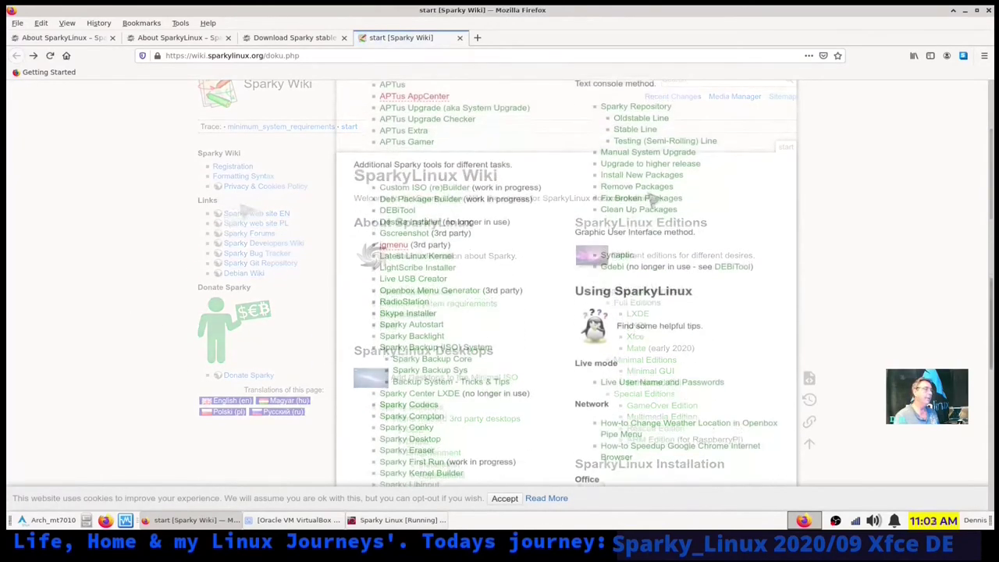
scroll(535, 167, "down", 3)
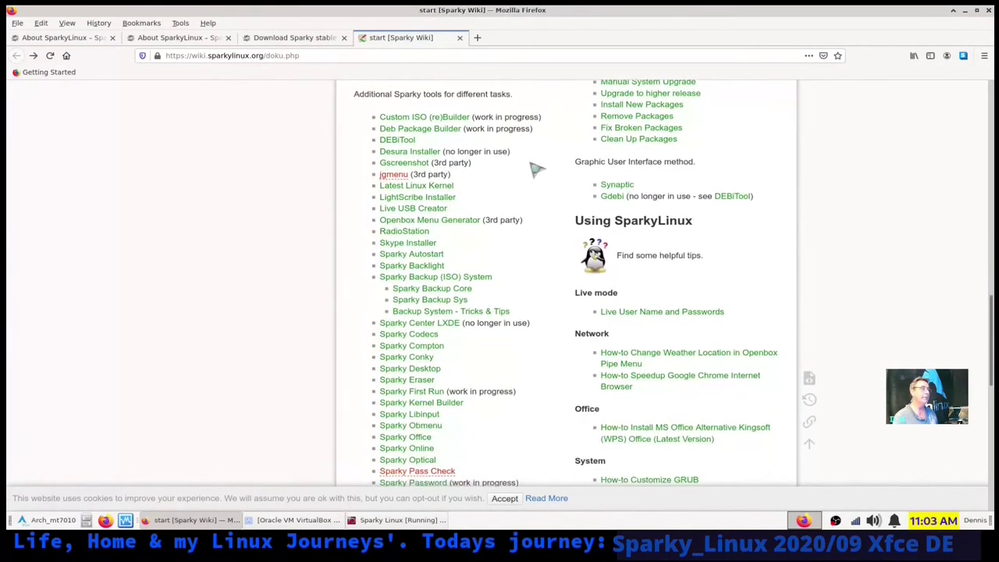
scroll(535, 167, "down", 6)
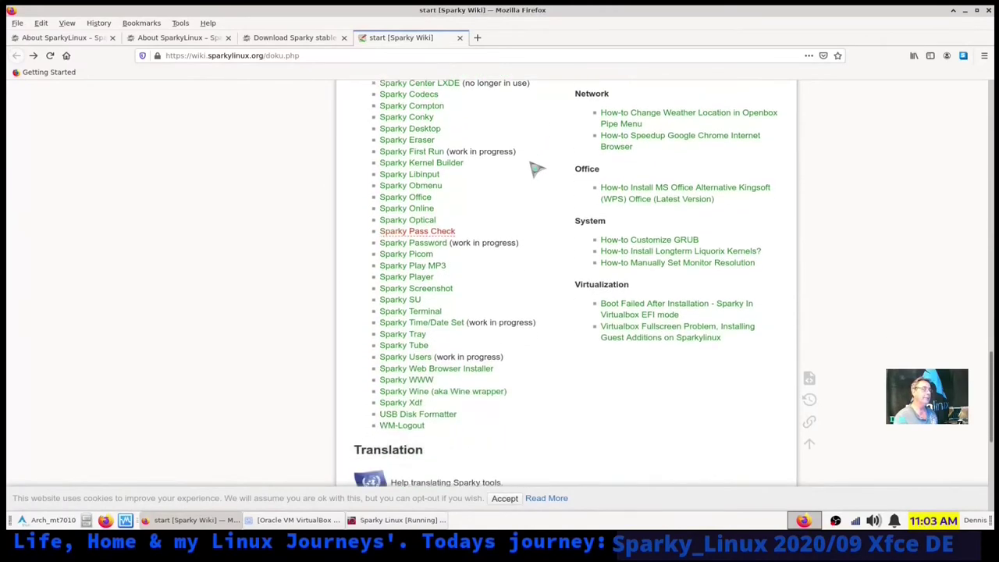
scroll(536, 167, "down", 2)
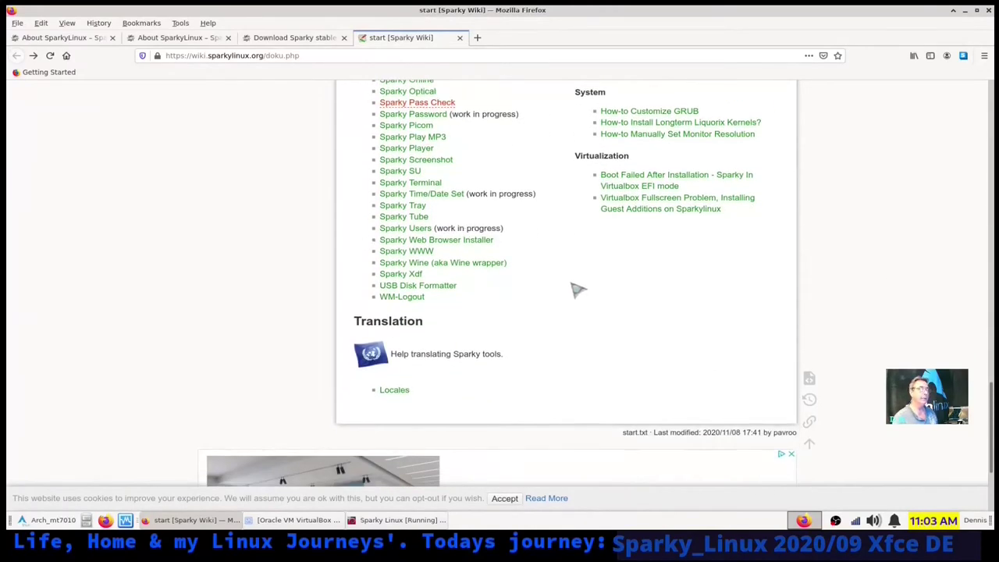
scroll(538, 328, "up", 4)
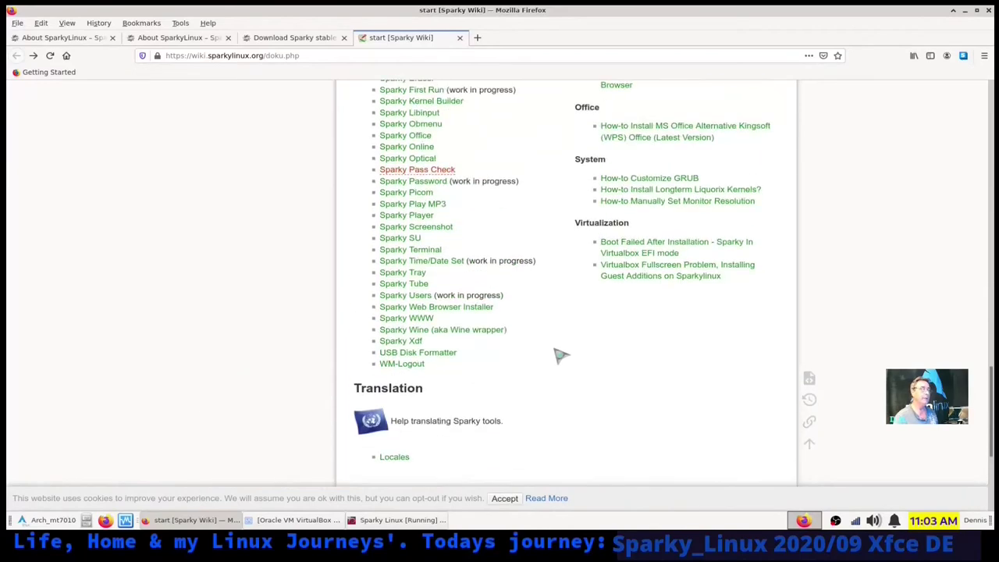
scroll(555, 357, "up", 4)
- Open the USB Disk Formatter article from the wiki's tool list and read its description and installation command
scroll(541, 359, "down", 6)
left_click(451, 324)
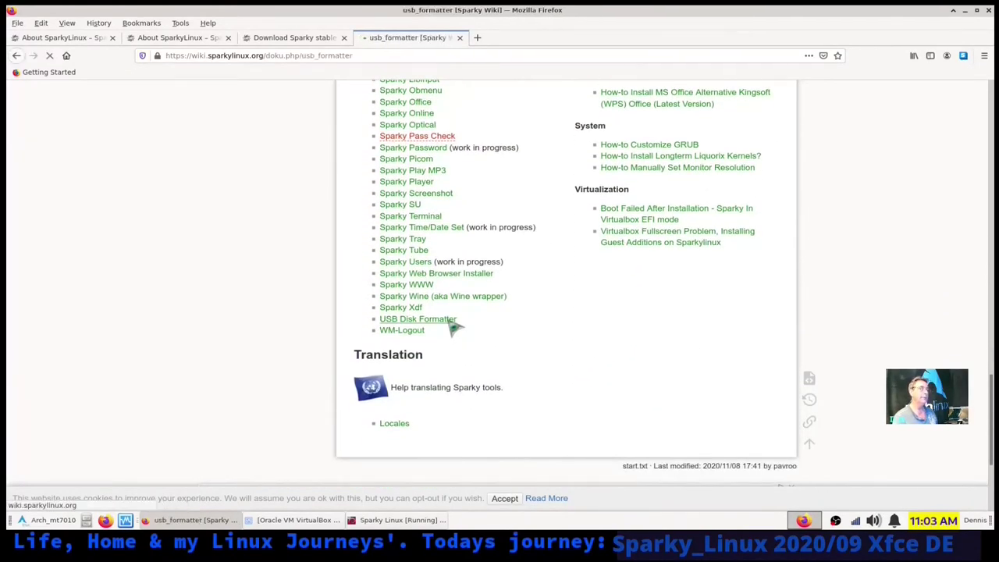
scroll(445, 307, "down", 5)
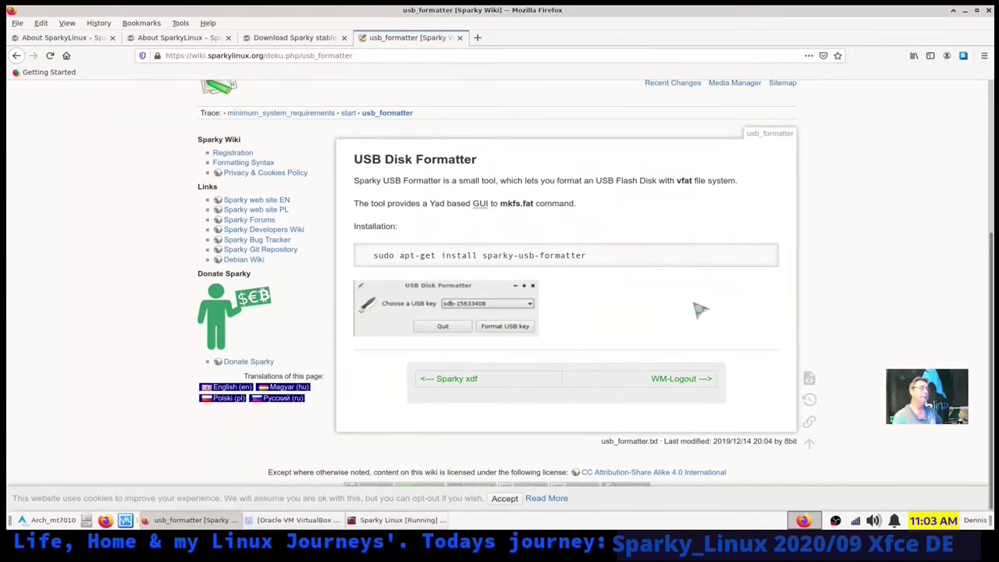
- Switch to the full-screen Sparky Linux virtual machine, search its applications for "usb", launch USB Disk Formatter and close its dialog
left_click(964, 12)
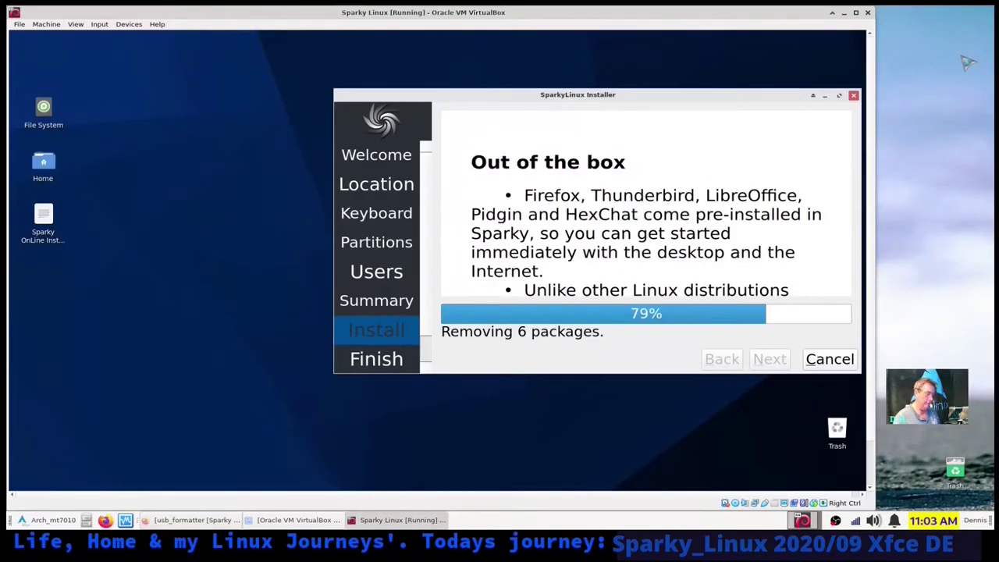
key("Control_R+f")
left_click(87, 520)
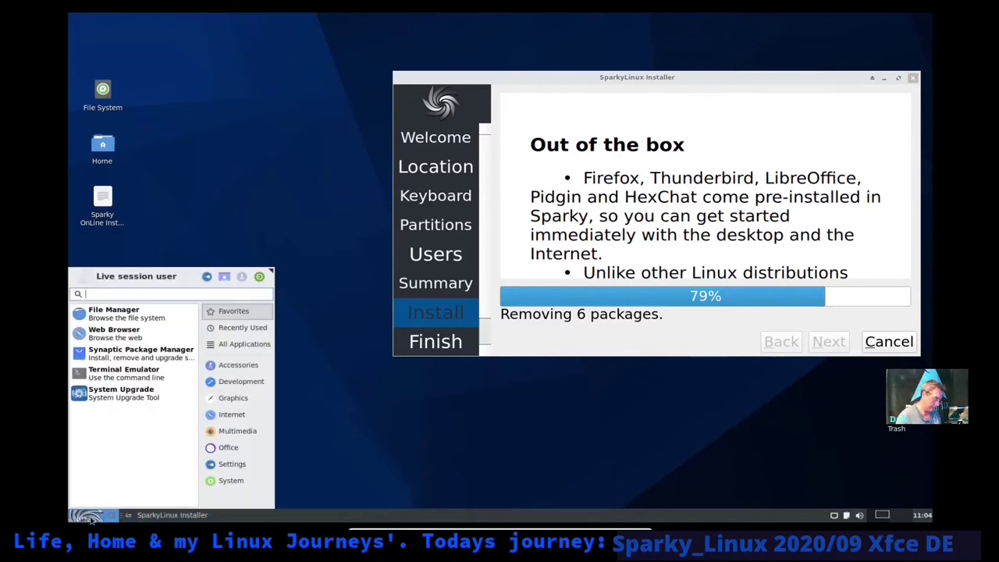
type("usb")
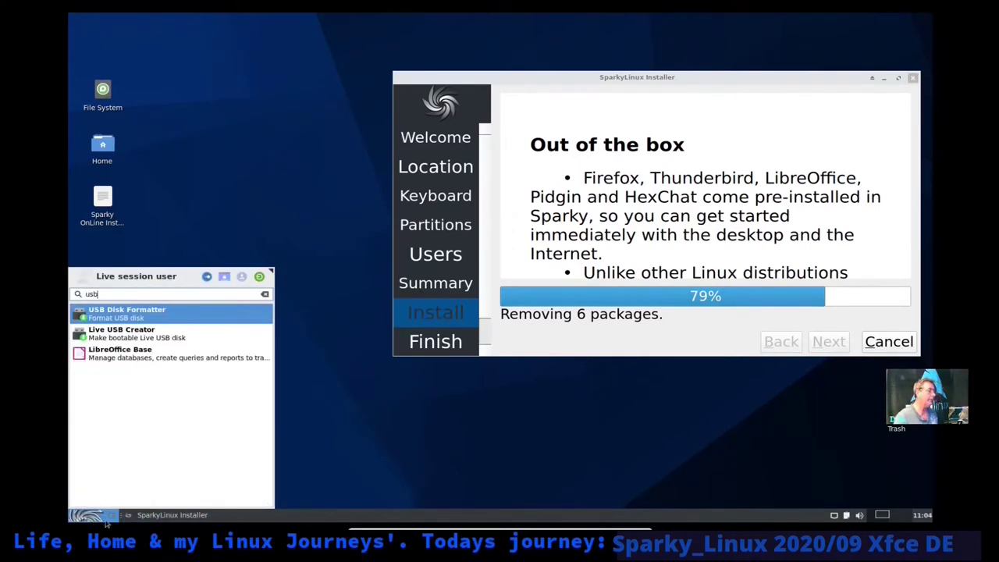
left_click(155, 324)
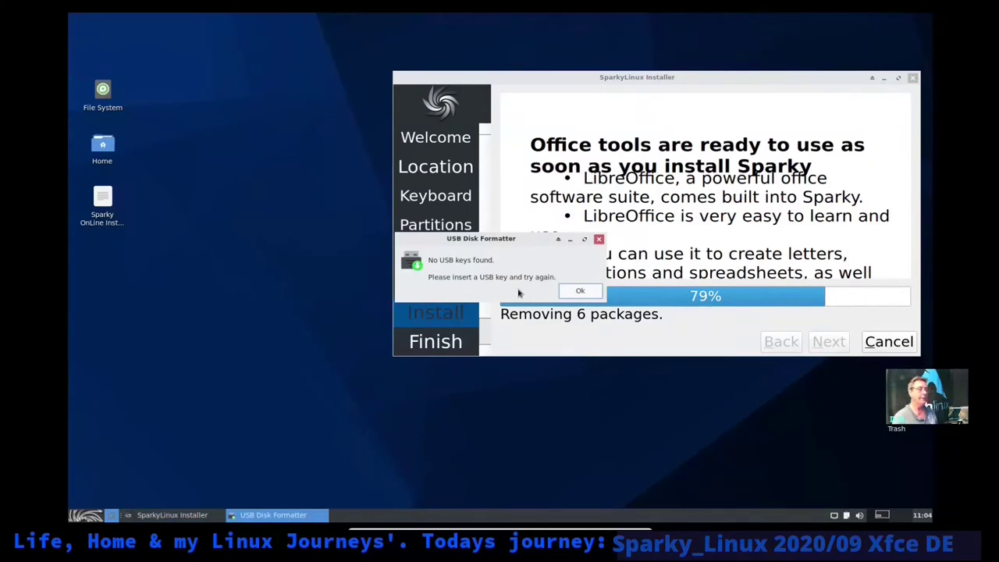
left_click(598, 240)
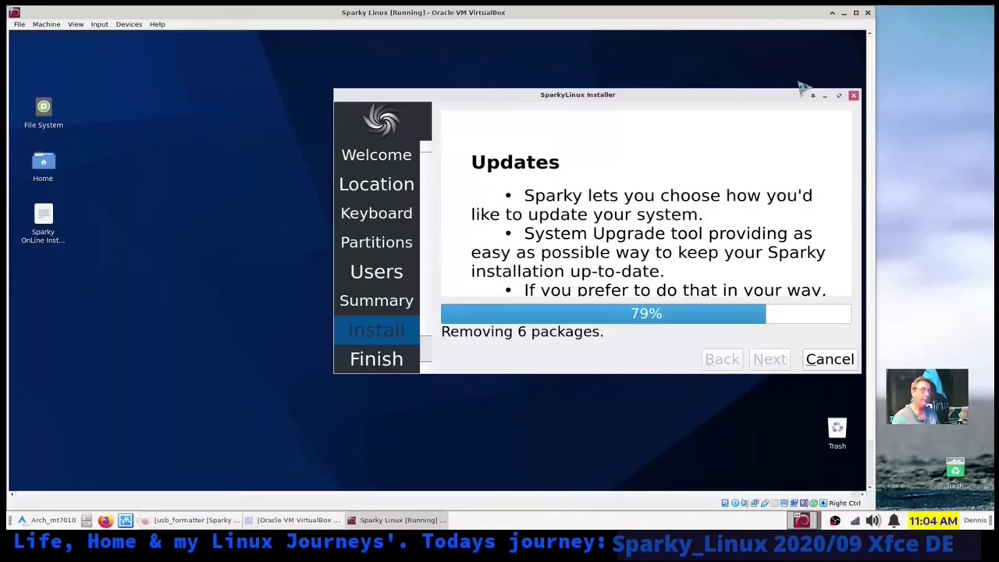
- Switch back to Firefox and read the About SparkyLinux page's sections on flavors, main features, cost and support
left_click(191, 520)
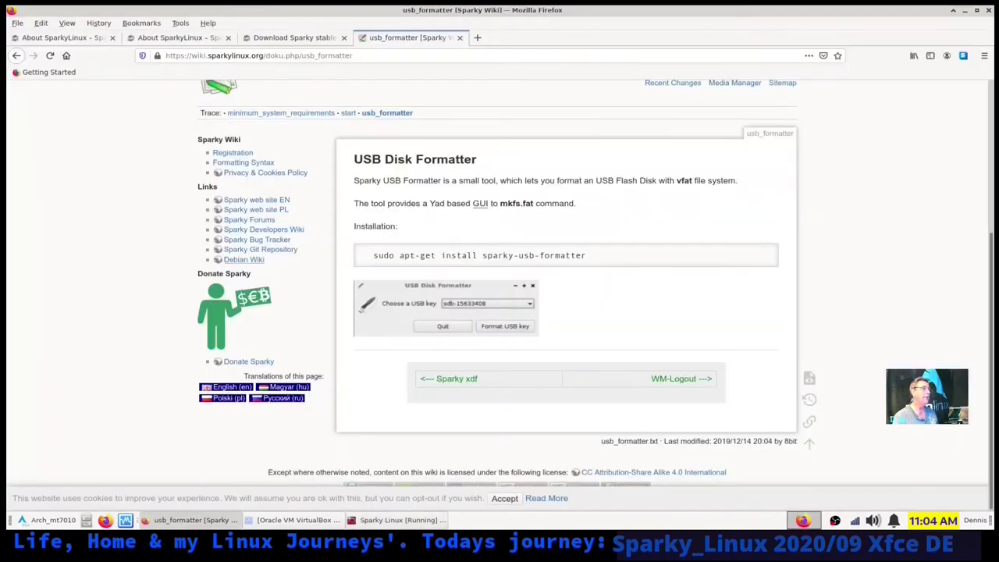
left_click(45, 36)
scroll(221, 236, "down", 4)
scroll(221, 235, "down", 1)
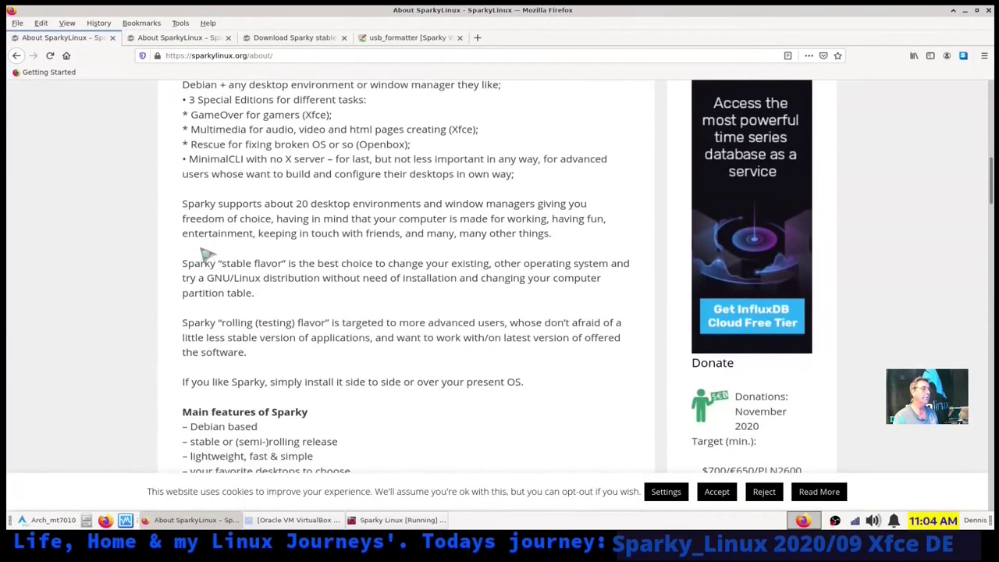
scroll(154, 277, "down", 1)
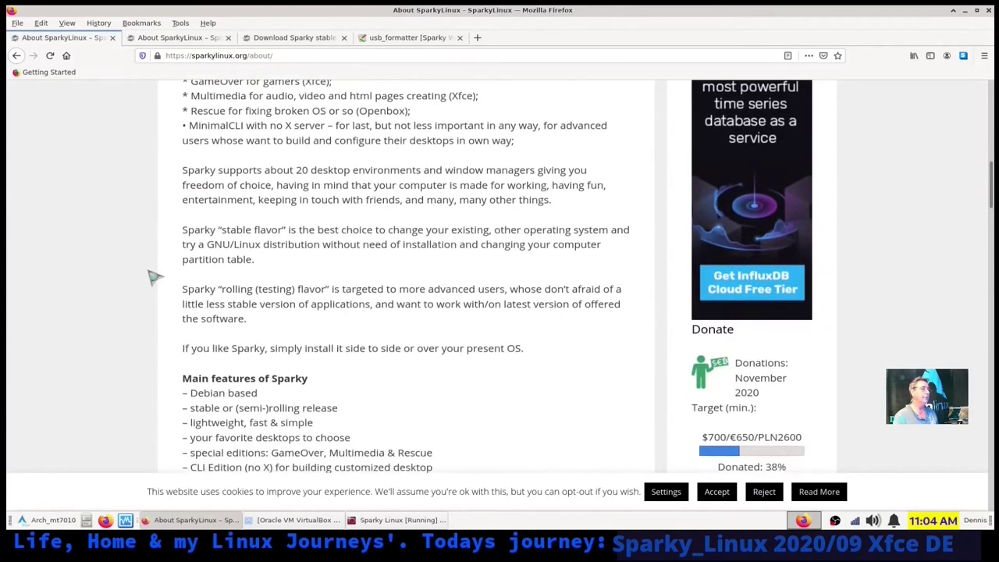
scroll(154, 277, "down", 1)
scroll(155, 277, "down", 2)
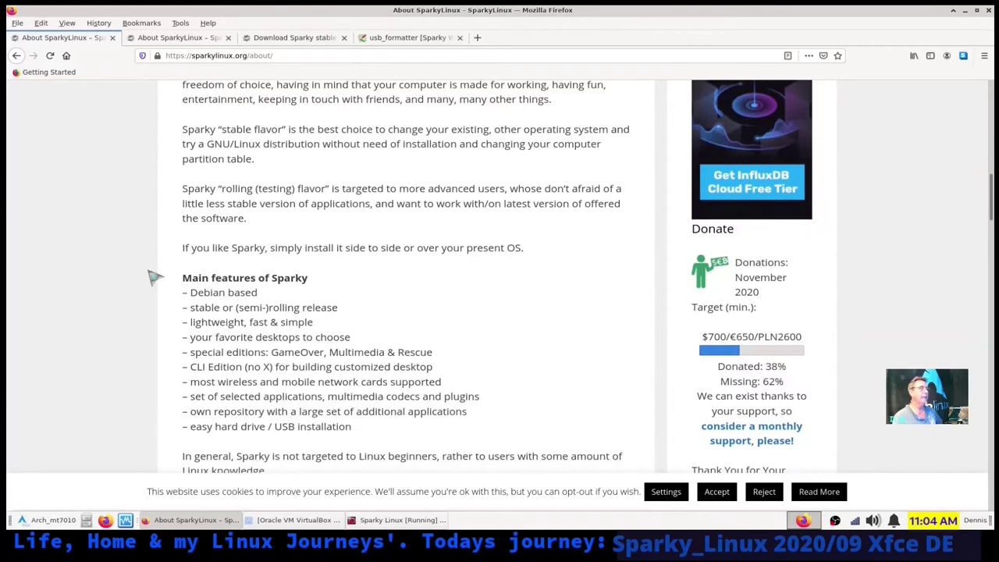
scroll(154, 277, "down", 3)
scroll(155, 277, "down", 5)
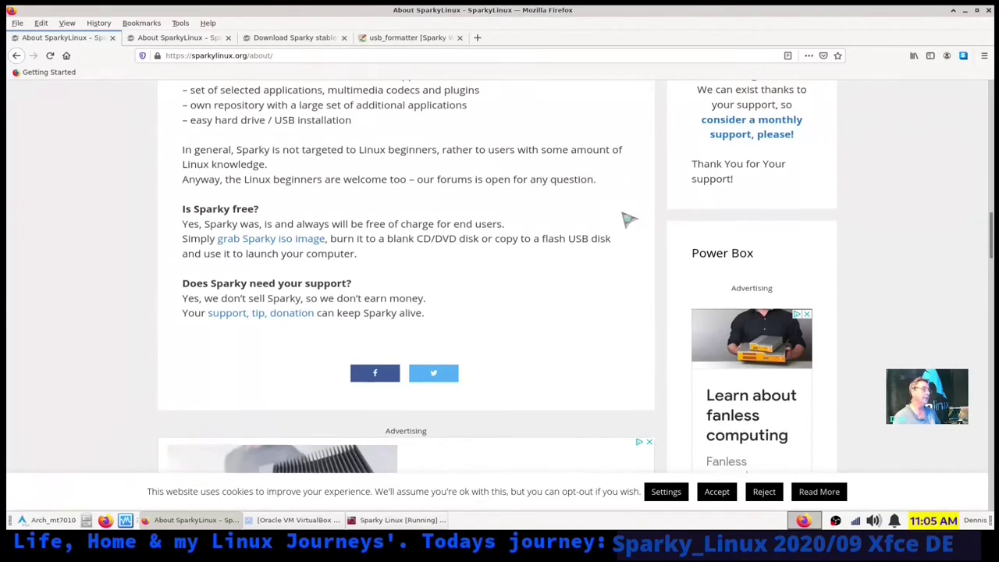
scroll(629, 219, "down", 3)
scroll(617, 234, "up", 10)
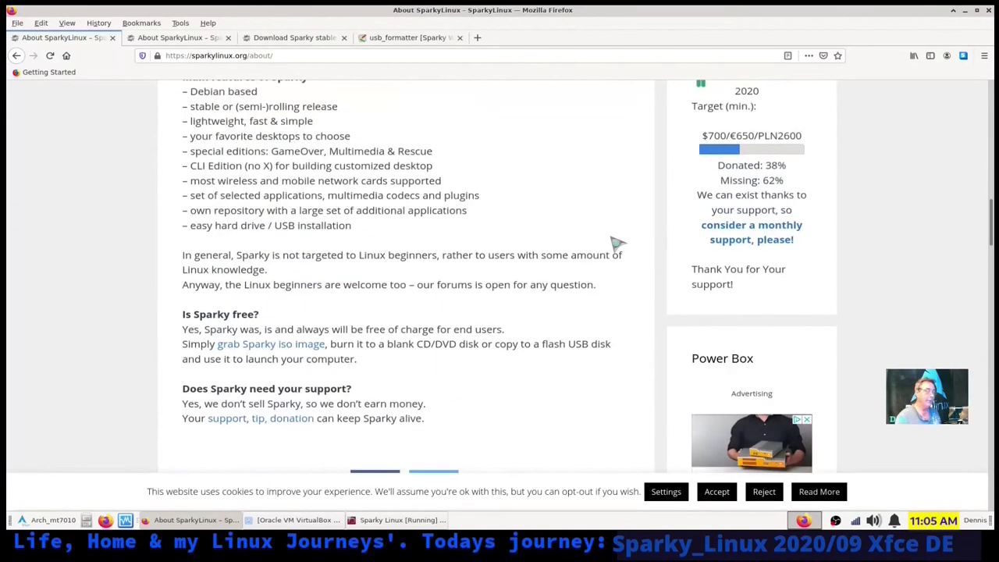
- Review the site navigation and the "Why Sparky?" section at the start of the About page
scroll(615, 245, "up", 5)
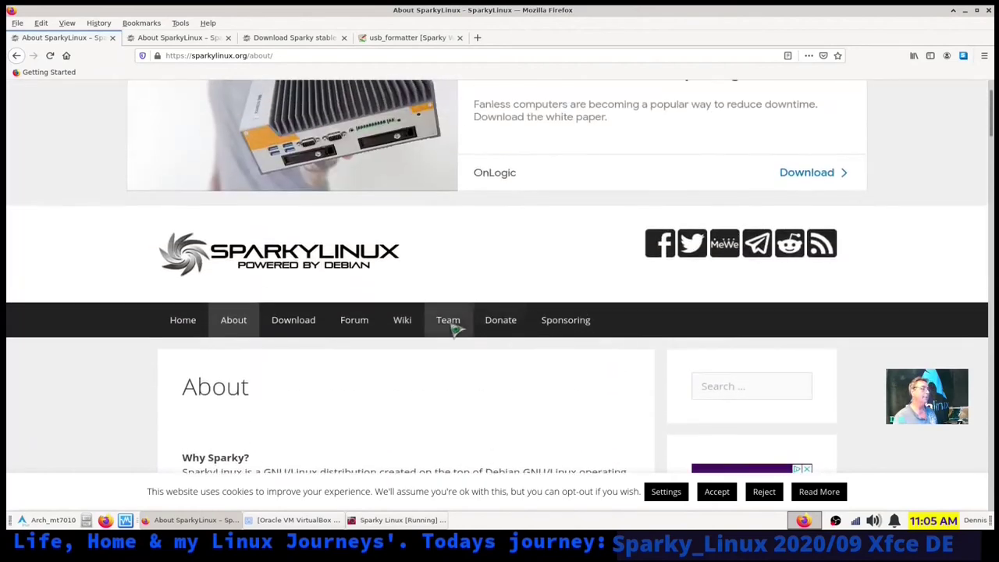
scroll(93, 363, "down", 4)
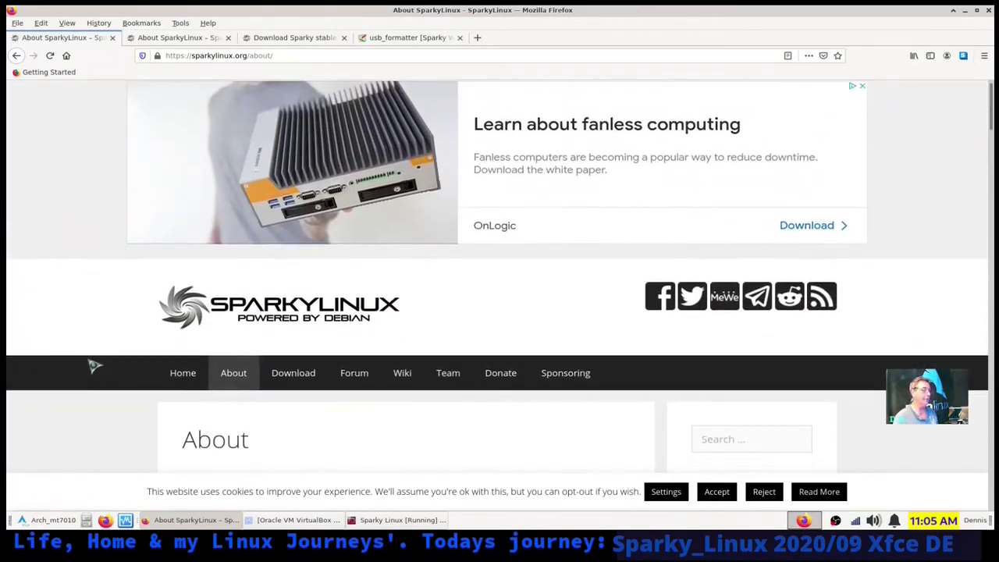
scroll(94, 365, "down", 3)
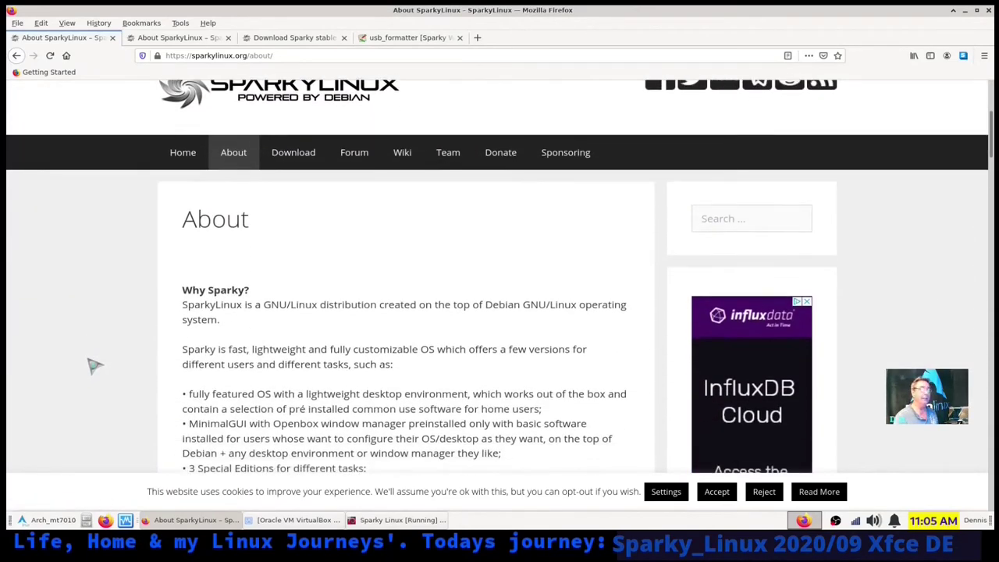
scroll(93, 365, "down", 1)
scroll(93, 366, "up", 1)
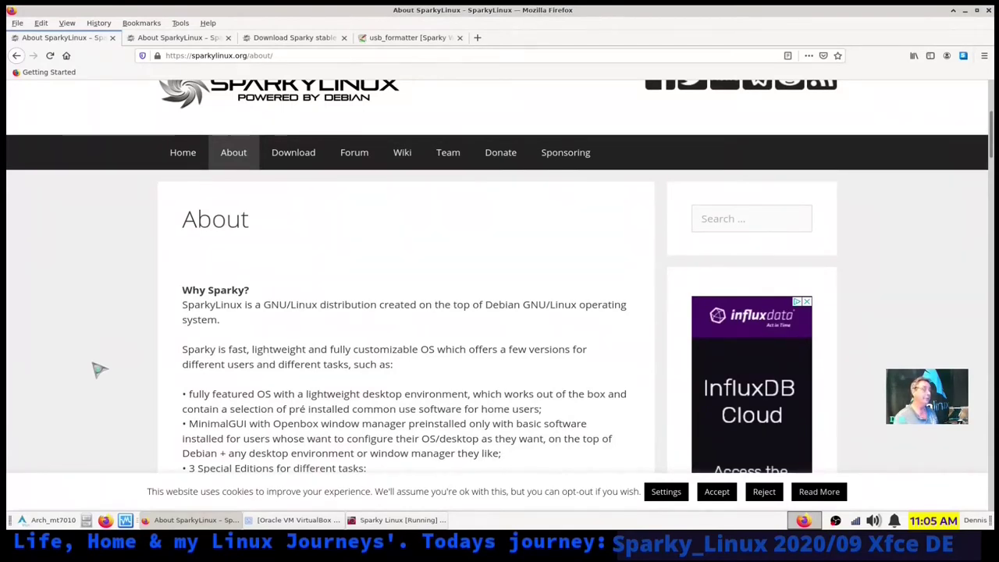
scroll(99, 368, "down", 1)
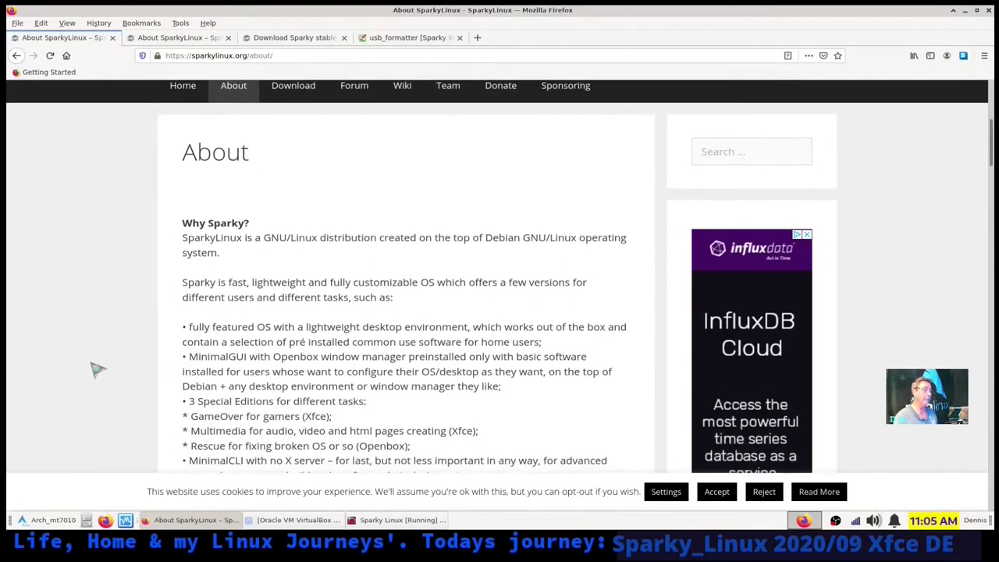
scroll(97, 370, "up", 4)
scroll(99, 369, "down", 4)
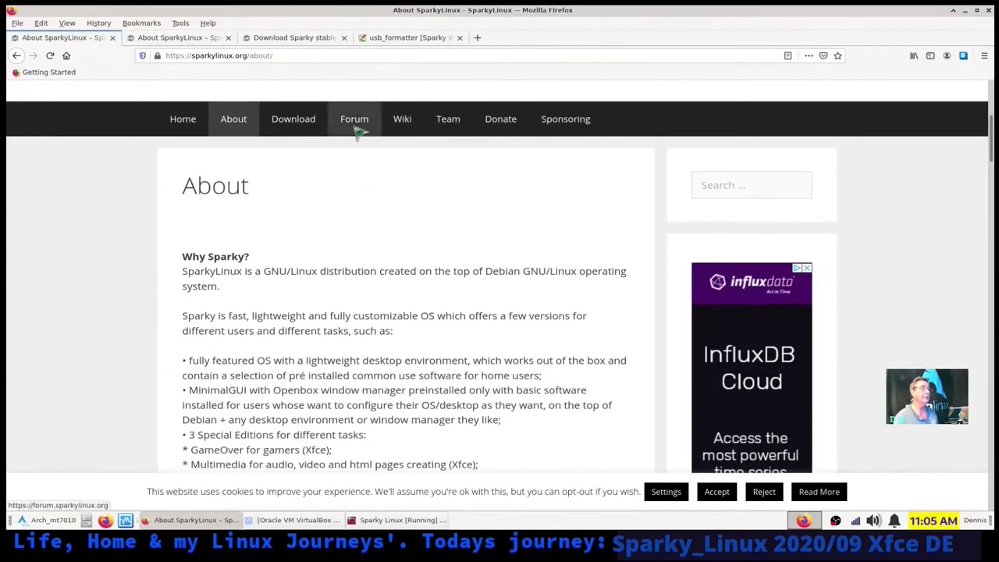
- Open the SparkyLinux Team page and read the founder entry, the community roles and the "How can you help" list
left_click(459, 127)
scroll(148, 330, "down", 3)
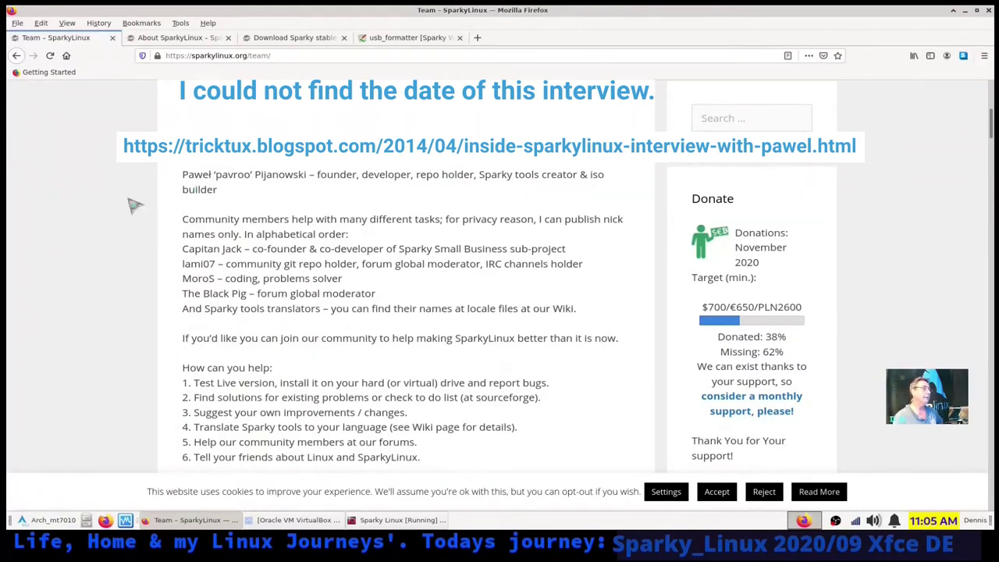
left_click_drag(183, 174, 309, 174)
left_click(373, 200)
scroll(263, 214, "down", 2)
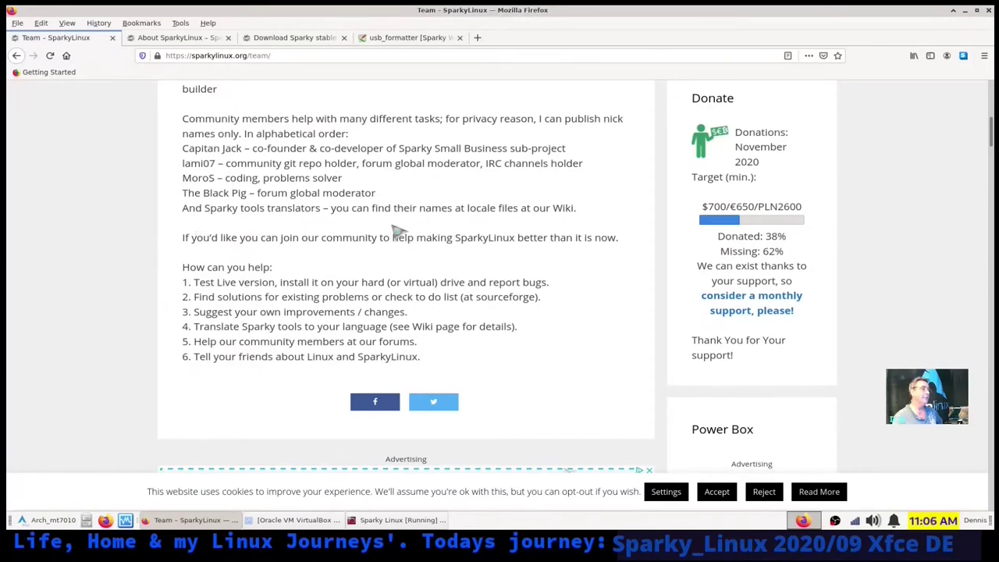
scroll(388, 223, "down", 2)
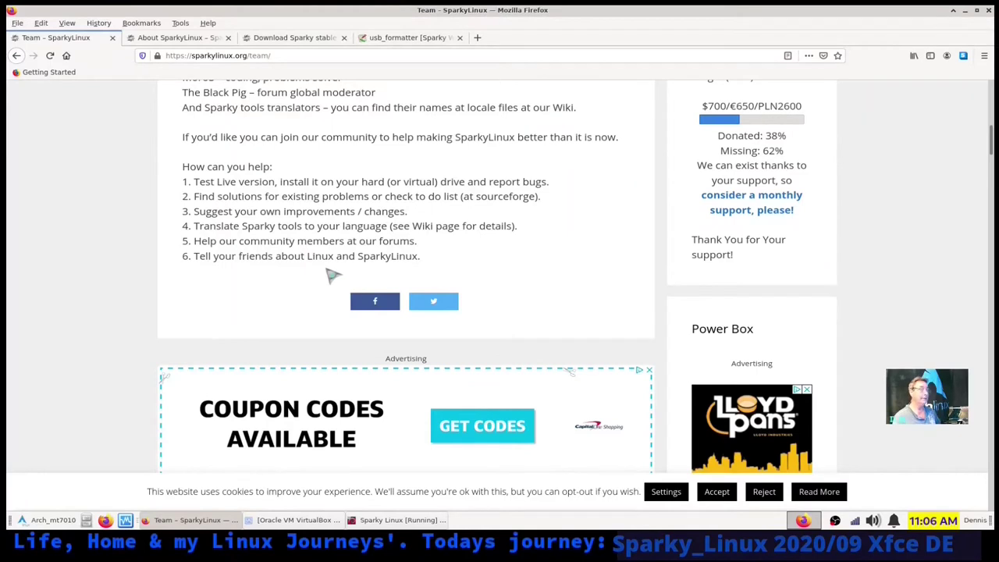
left_click_drag(307, 257, 322, 257)
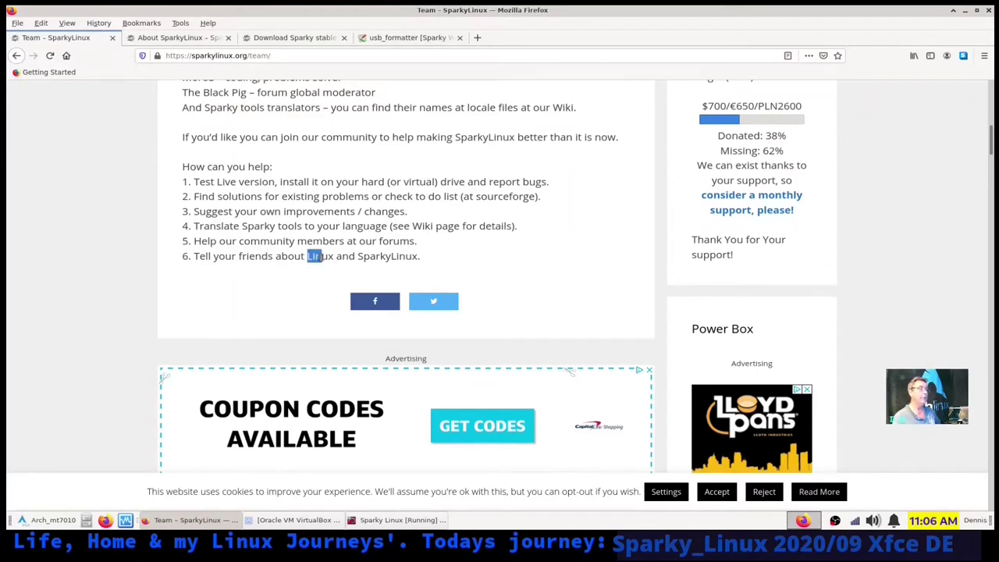
left_click(429, 271)
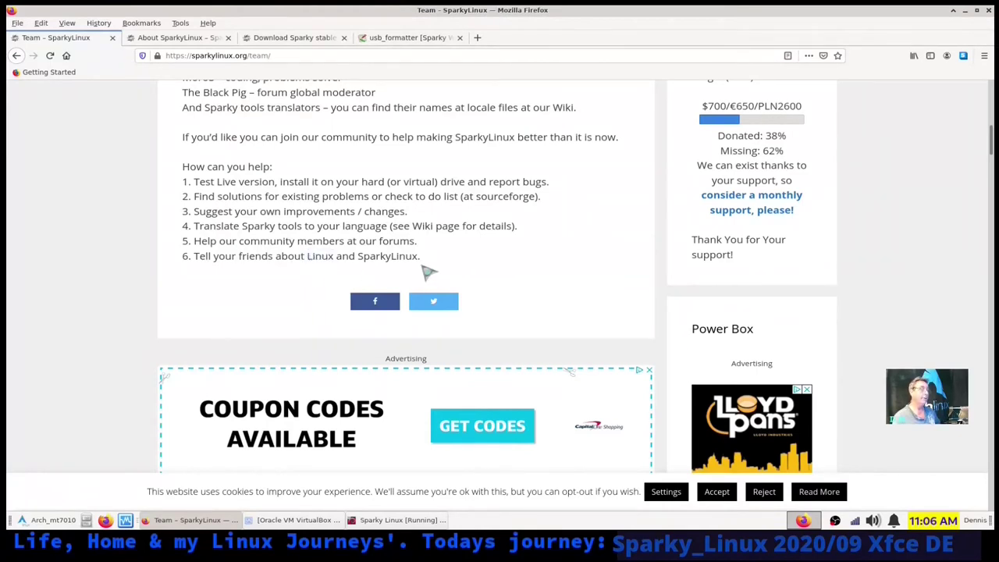
scroll(530, 271, "up", 3)
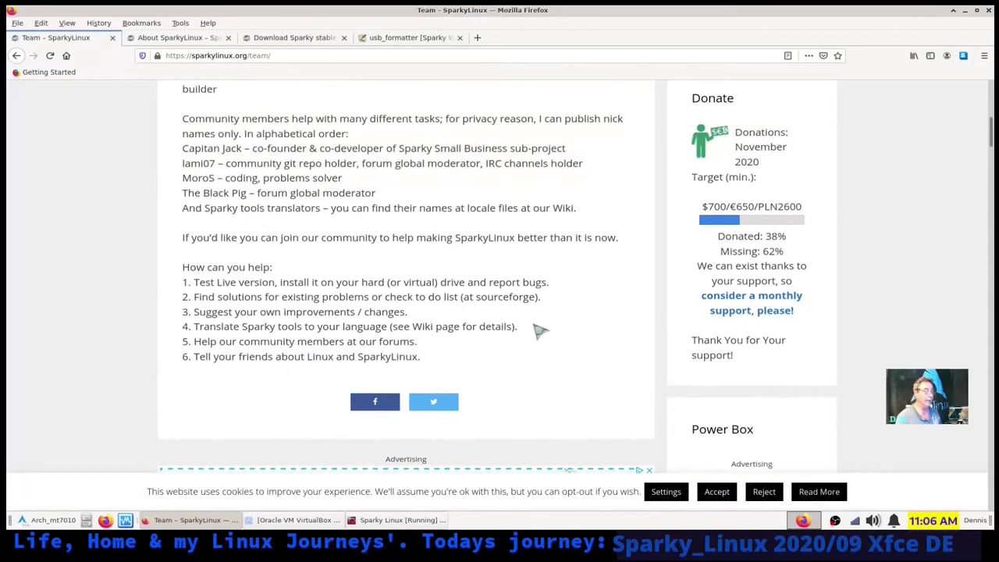
- Reread the Team page's member roles, the community invitation and the "How can you help" list
scroll(539, 330, "down", 2)
scroll(542, 333, "up", 5)
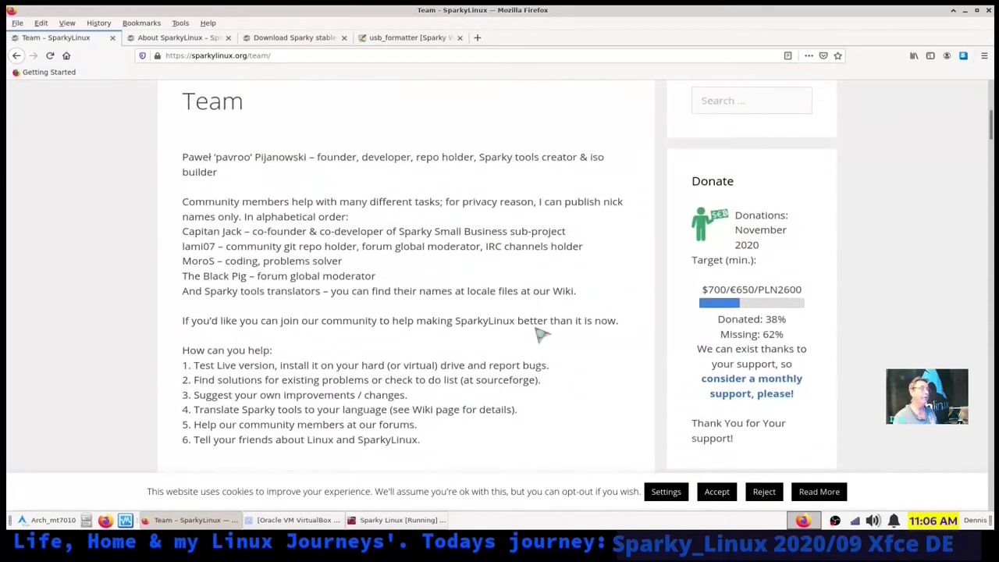
scroll(534, 329, "down", 4)
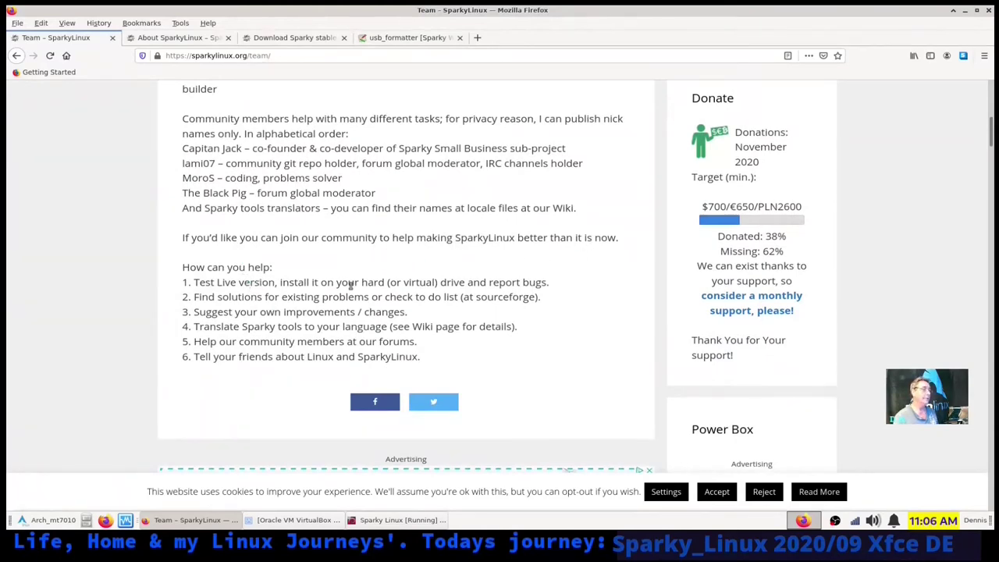
scroll(470, 242, "up", 2)
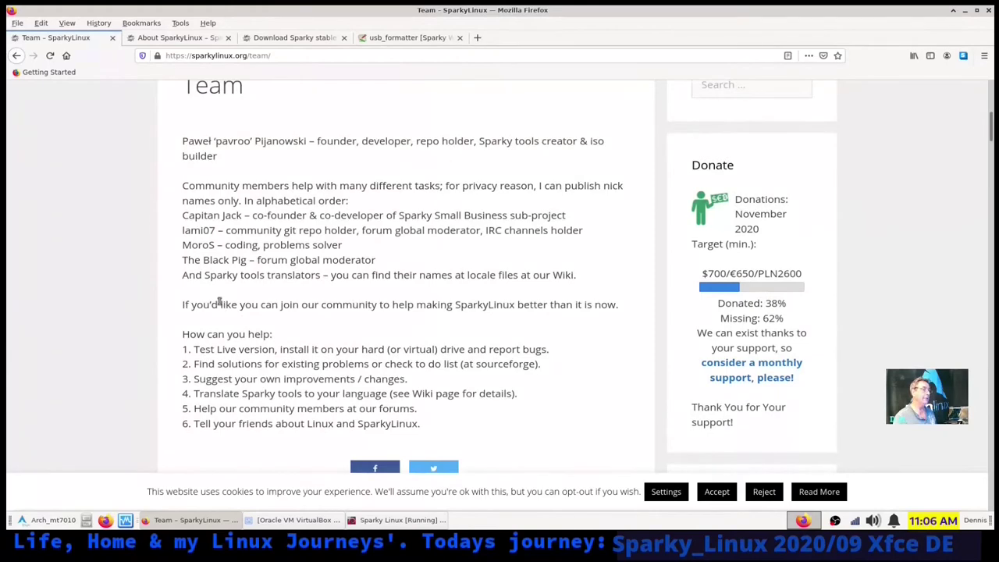
scroll(151, 328, "up", 2)
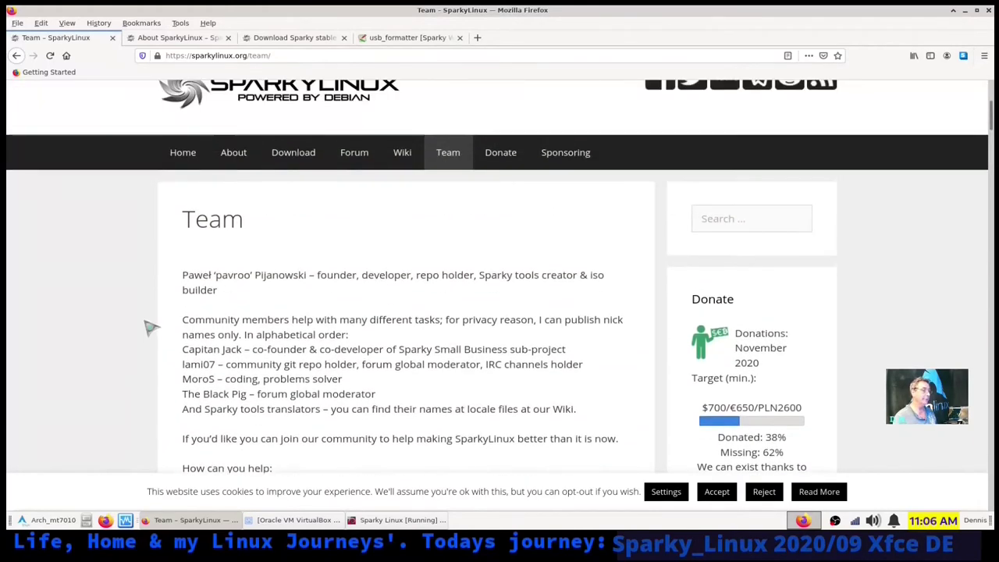
scroll(151, 328, "down", 1)
scroll(150, 328, "down", 1)
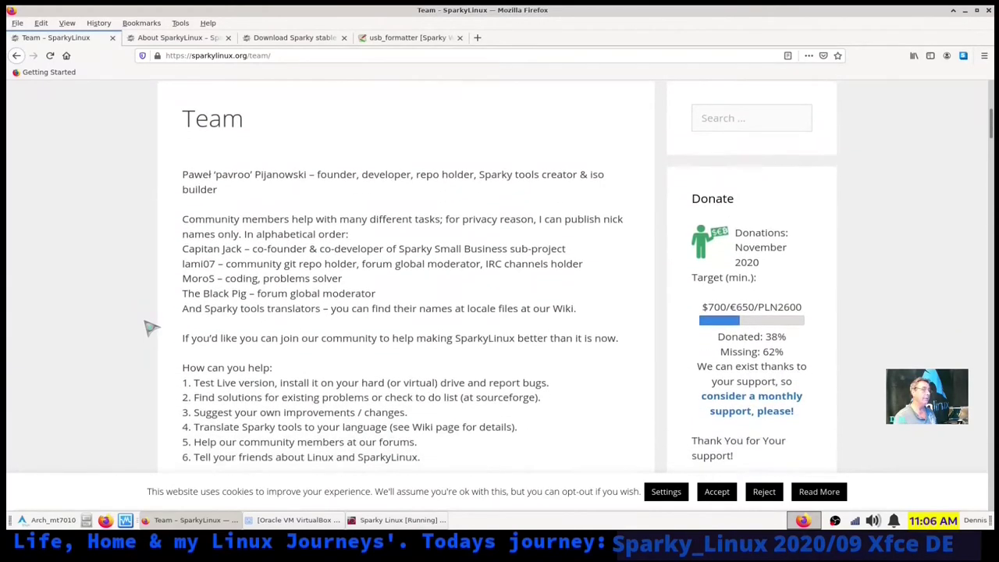
scroll(151, 326, "down", 1)
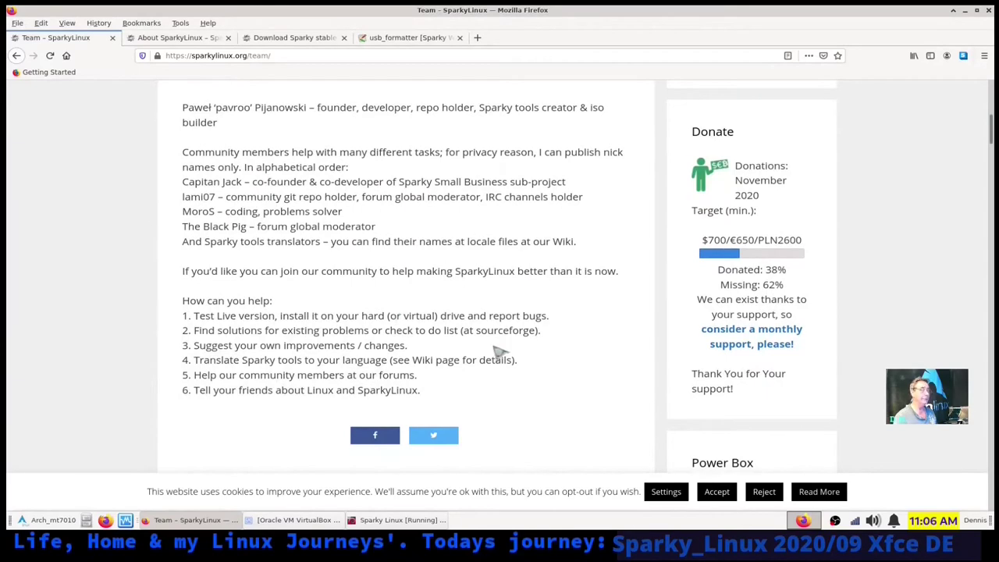
scroll(495, 390, "up", 5)
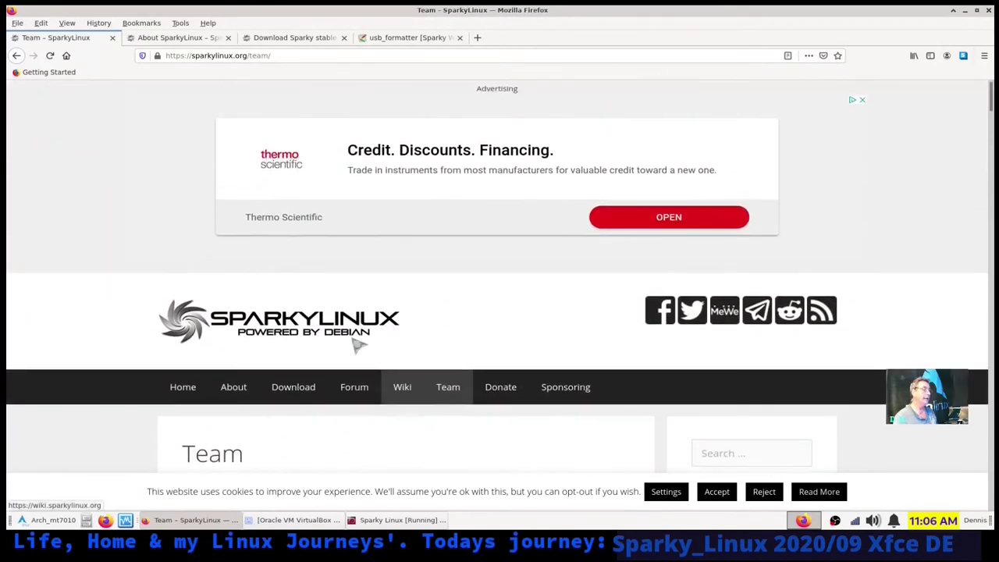
- Return to the SparkyLinux home page and skim its introduction and the Sparky news entries
left_click(16, 56)
left_click(17, 55)
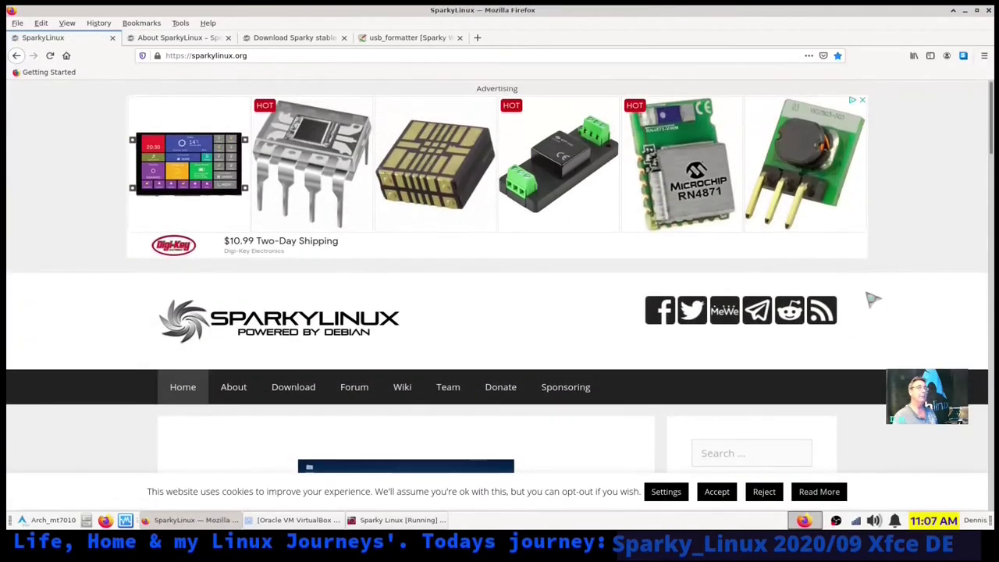
scroll(78, 433, "down", 3)
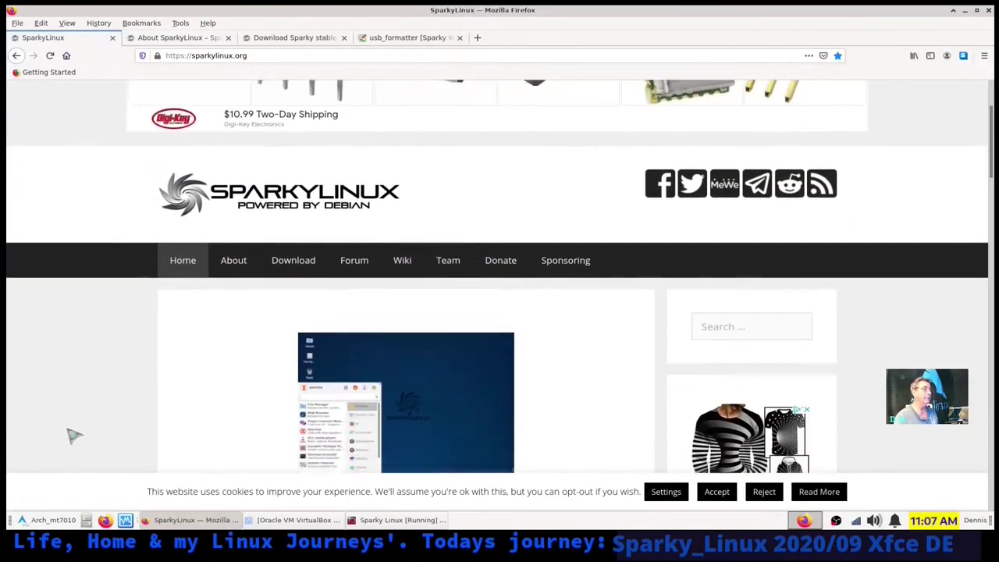
scroll(74, 435, "down", 5)
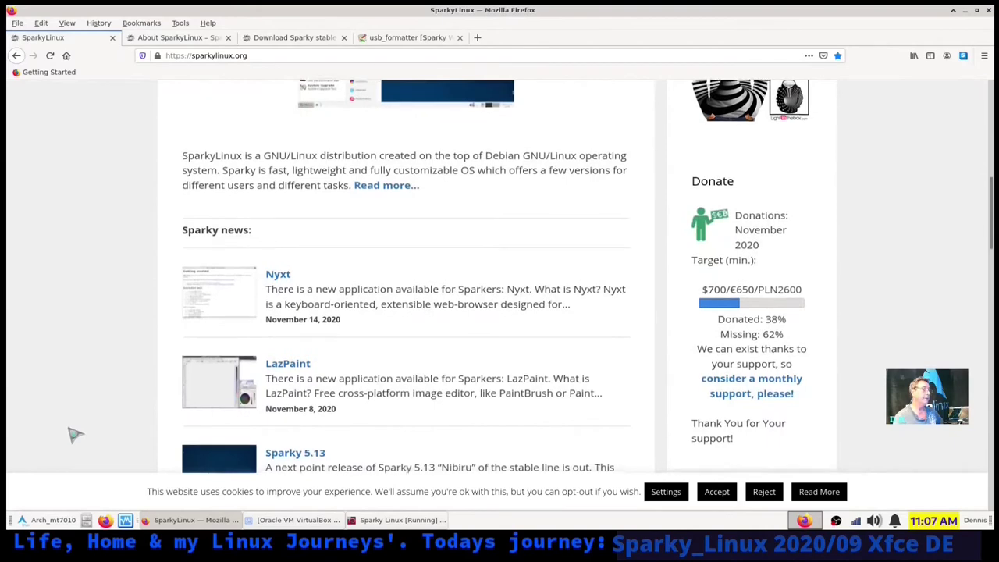
scroll(74, 434, "down", 5)
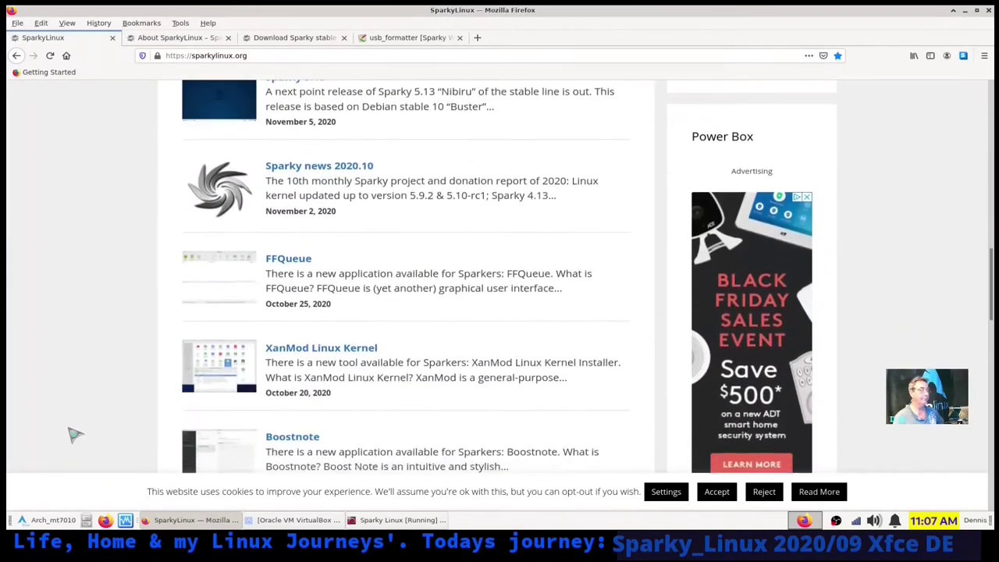
scroll(74, 435, "down", 4)
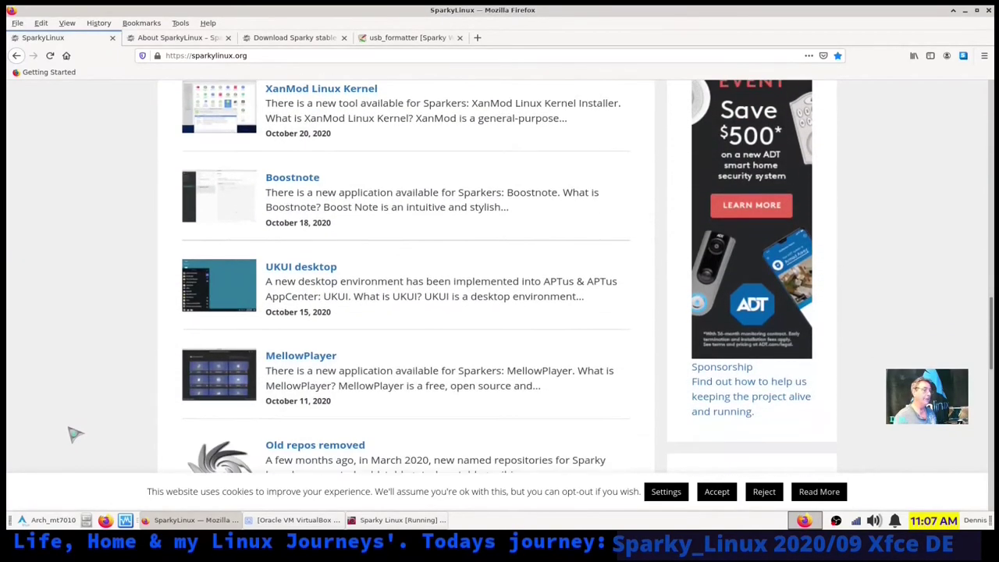
scroll(74, 435, "down", 1)
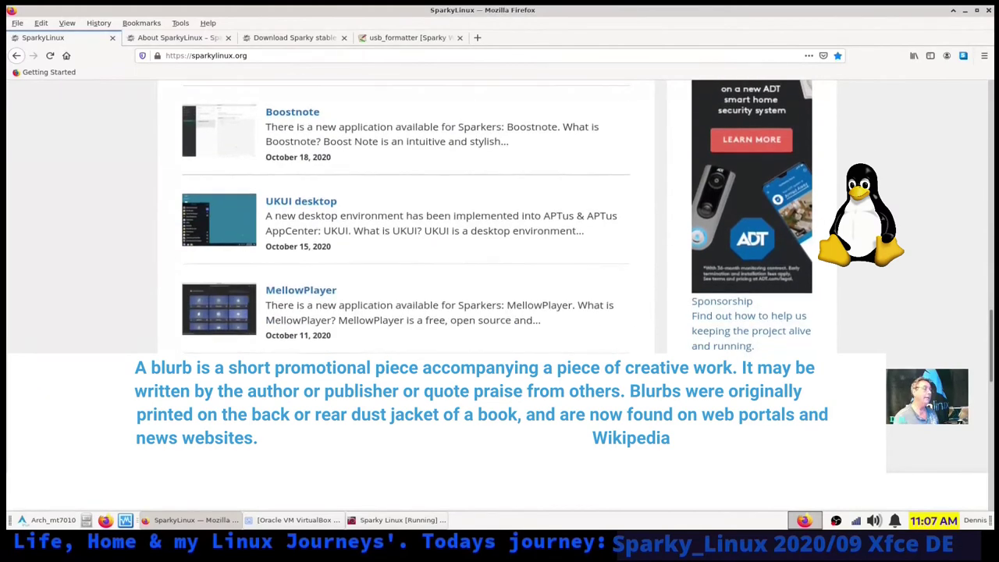
scroll(406, 219, "up", 15)
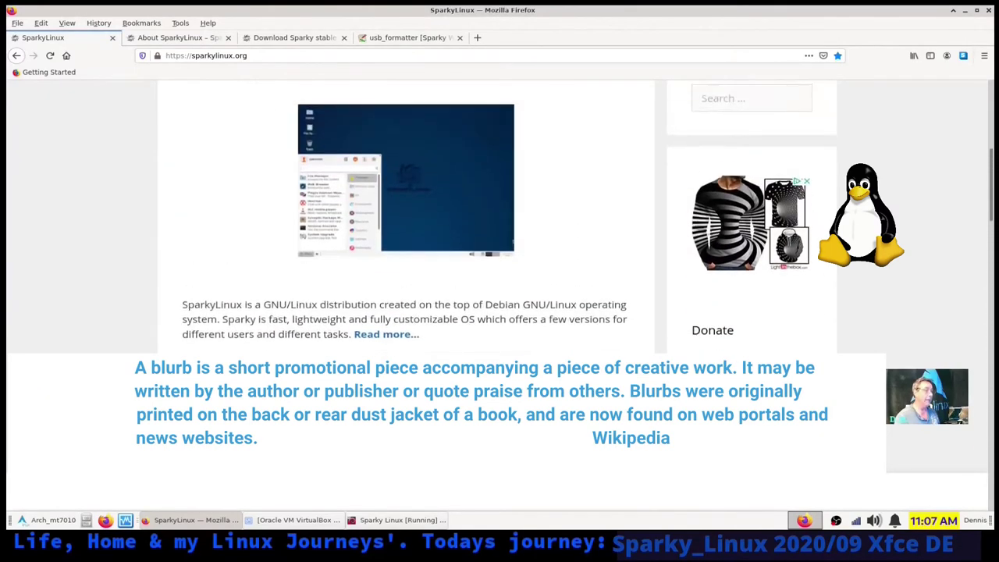
scroll(499, 219, "up", 5)
scroll(499, 218, "down", 3)
scroll(499, 219, "up", 2)
scroll(500, 219, "down", 1)
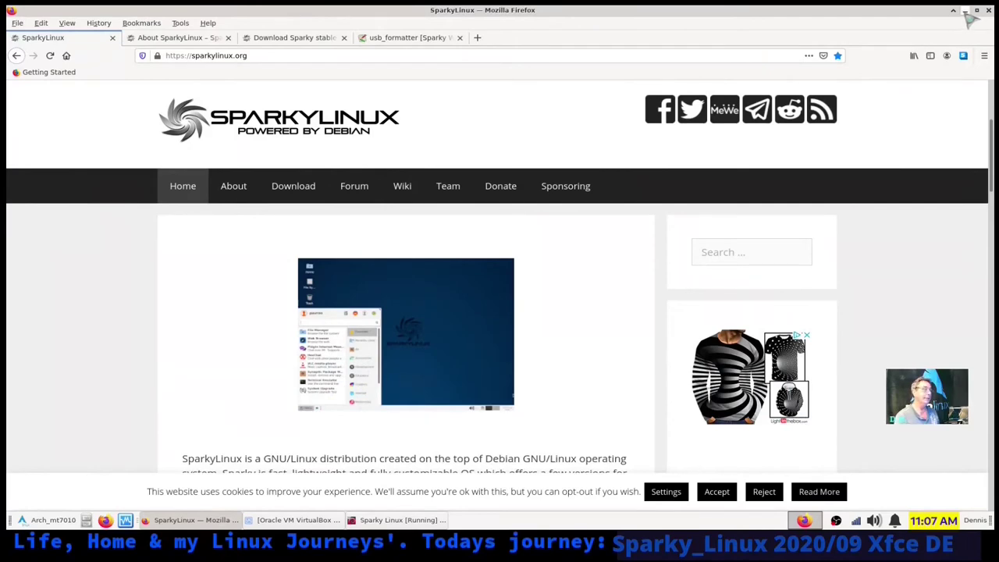
- Switch to the Sparky Linux virtual machine in full-screen mode and check the layout of its applications menu
left_click(965, 11)
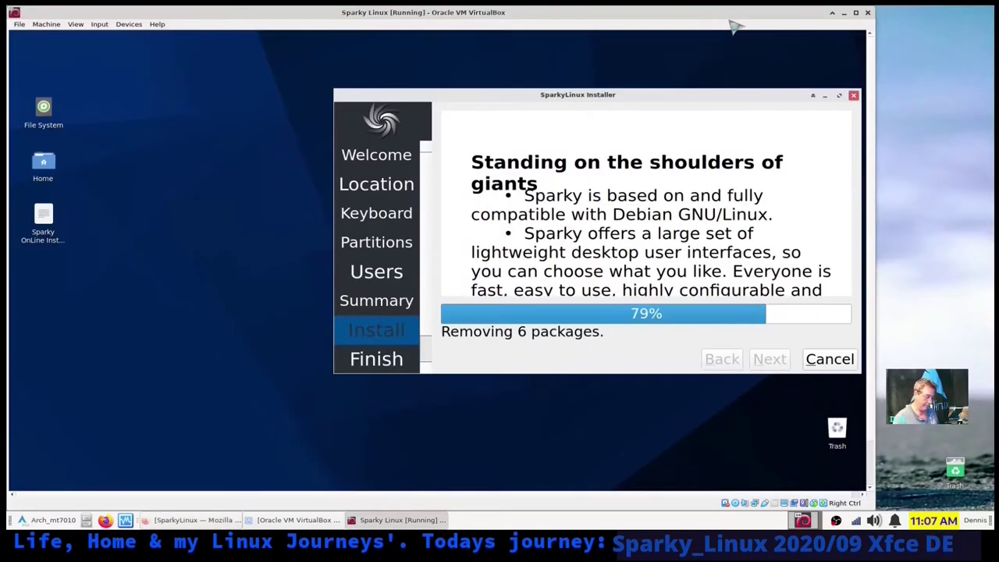
key("Control_R+f")
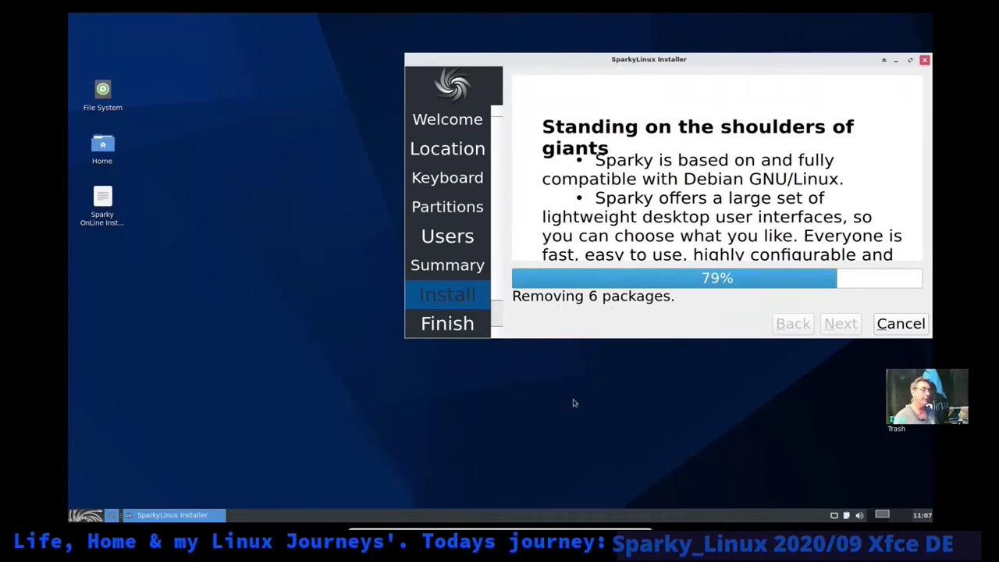
left_click(85, 515)
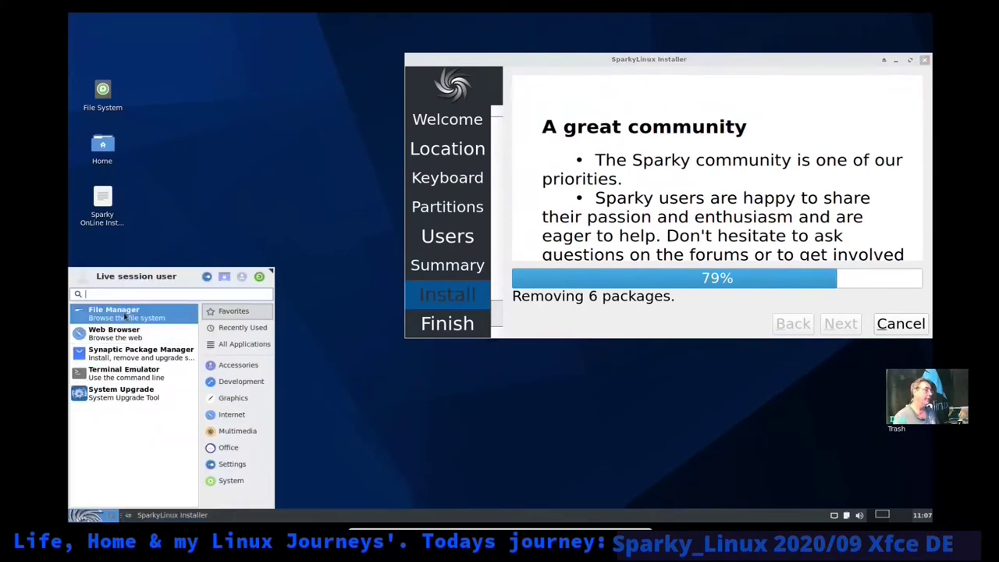
left_click(394, 421)
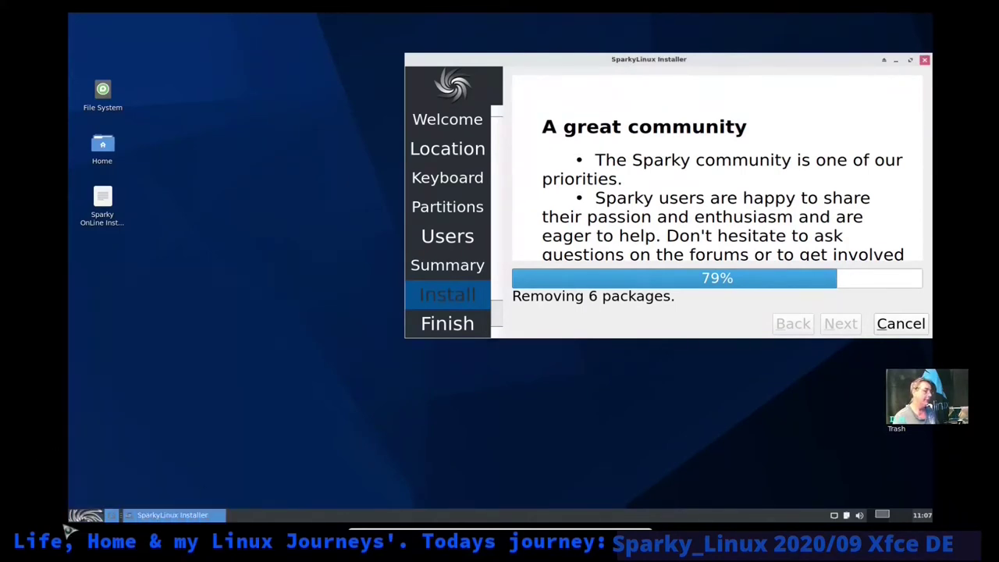
- In the Whisker Menu properties, enable "Position categories next to panel button" and close the dialog
right_click(90, 515)
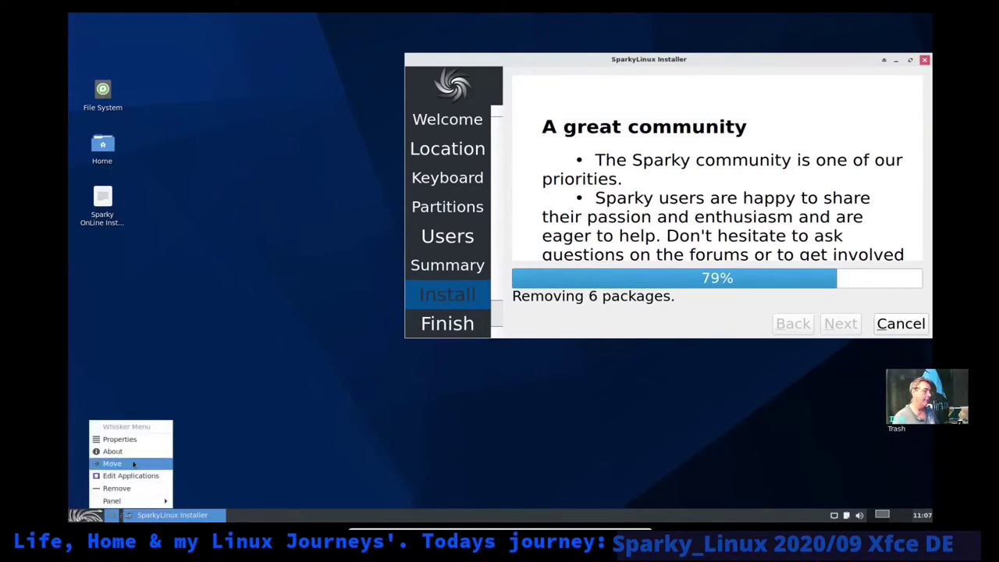
left_click(167, 438)
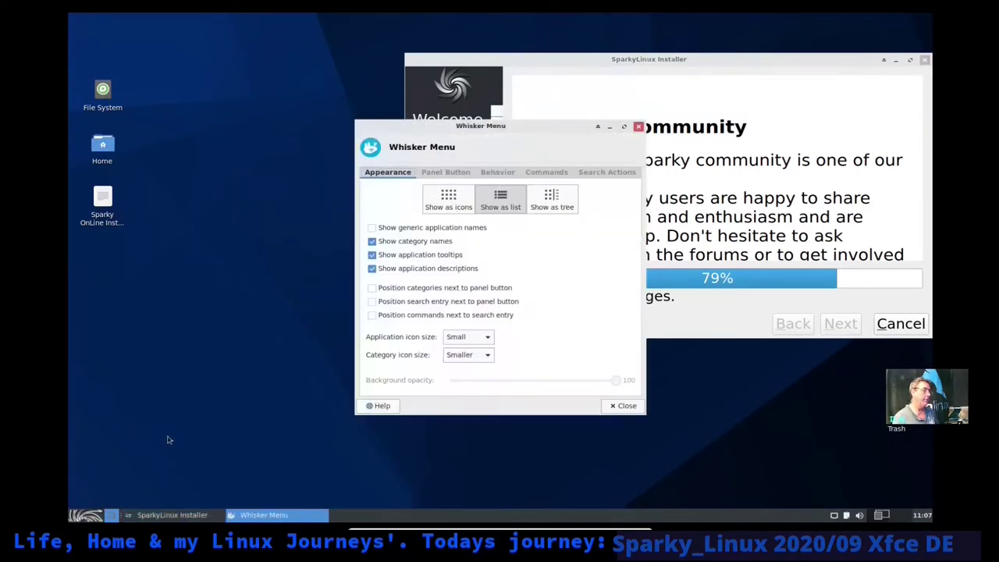
left_click(372, 289)
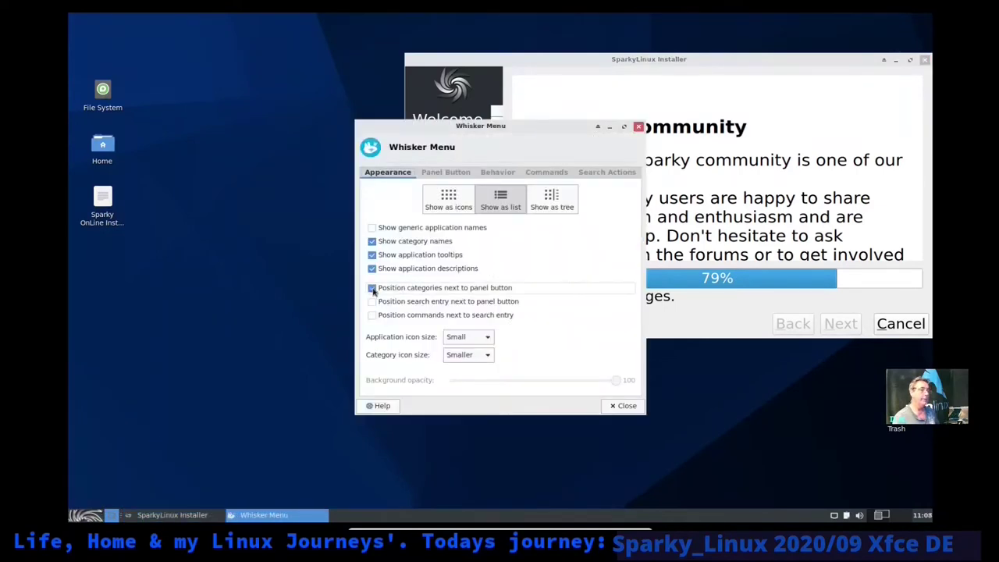
left_click(634, 405)
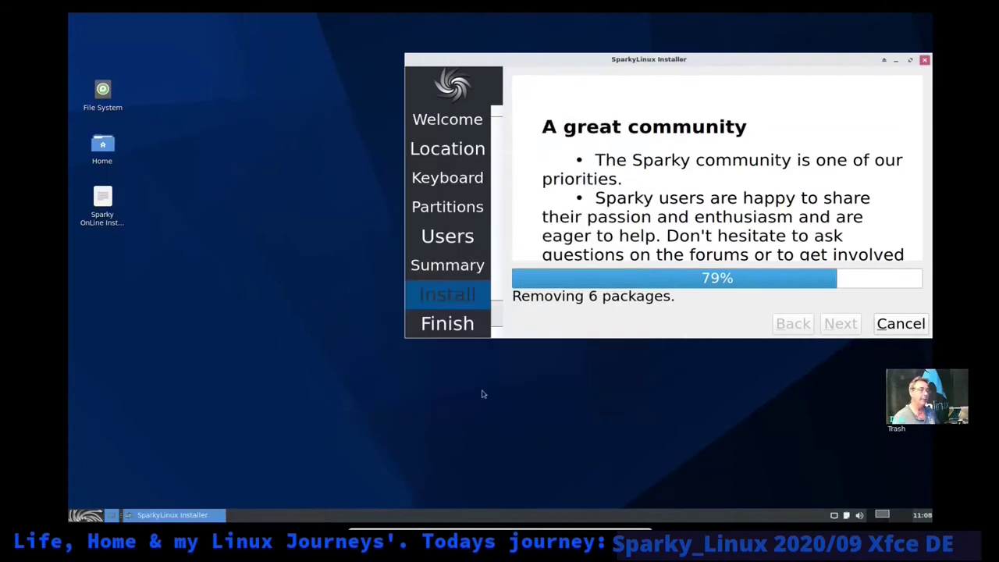
- Browse the System category of the applications menu and enlarge the menu until most of its entries fit
left_click(91, 517)
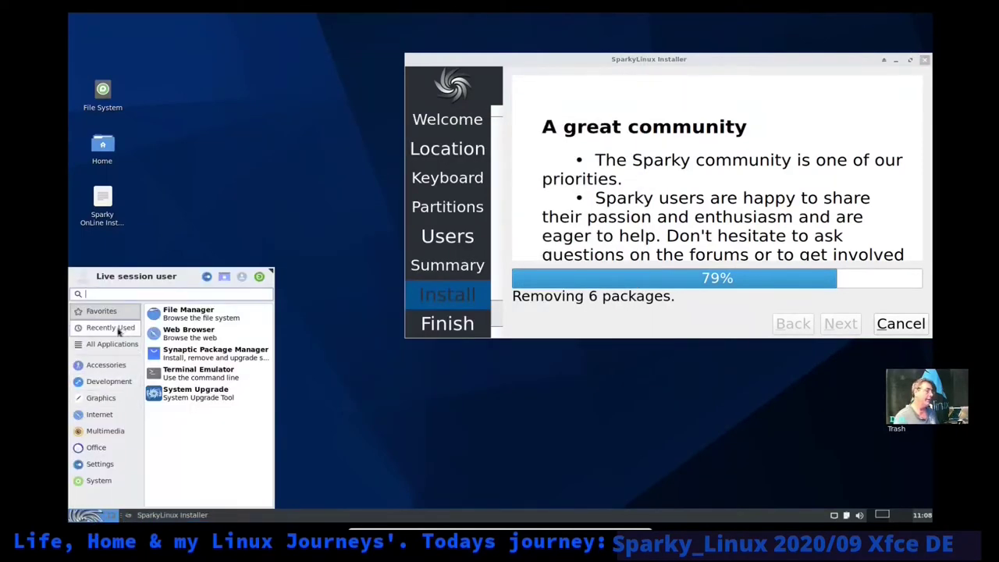
left_click(98, 480)
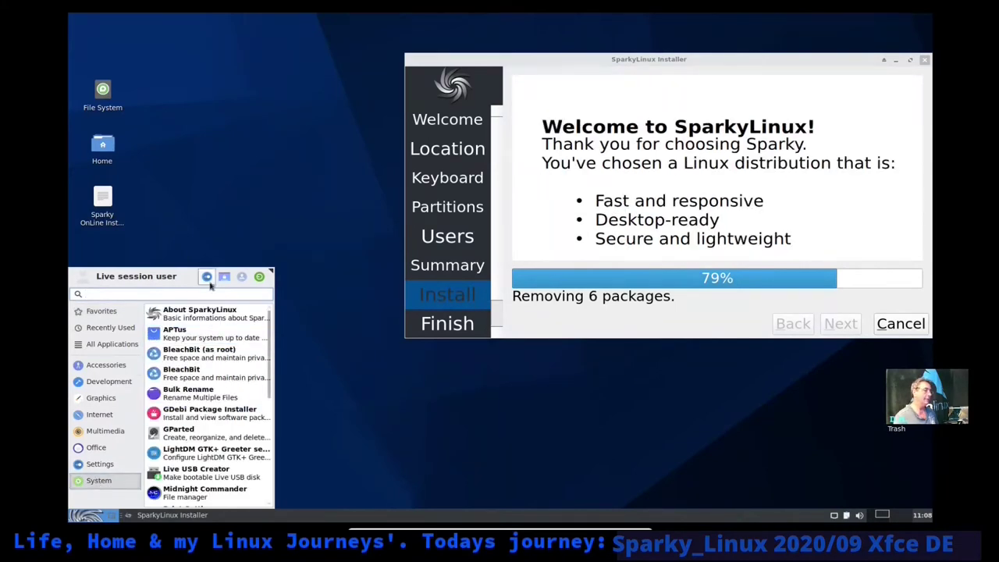
scroll(227, 353, "down", 3)
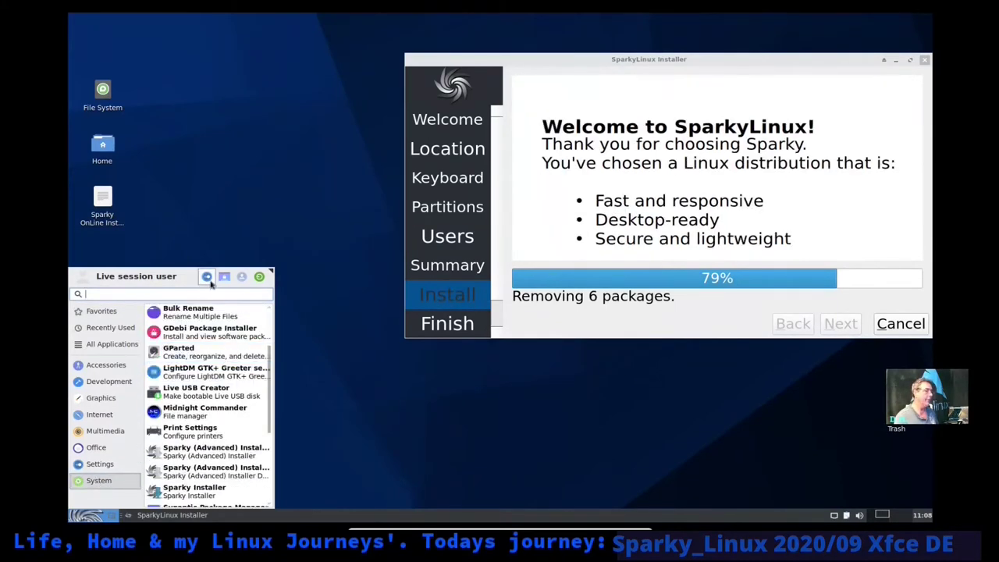
scroll(220, 381, "down", 2)
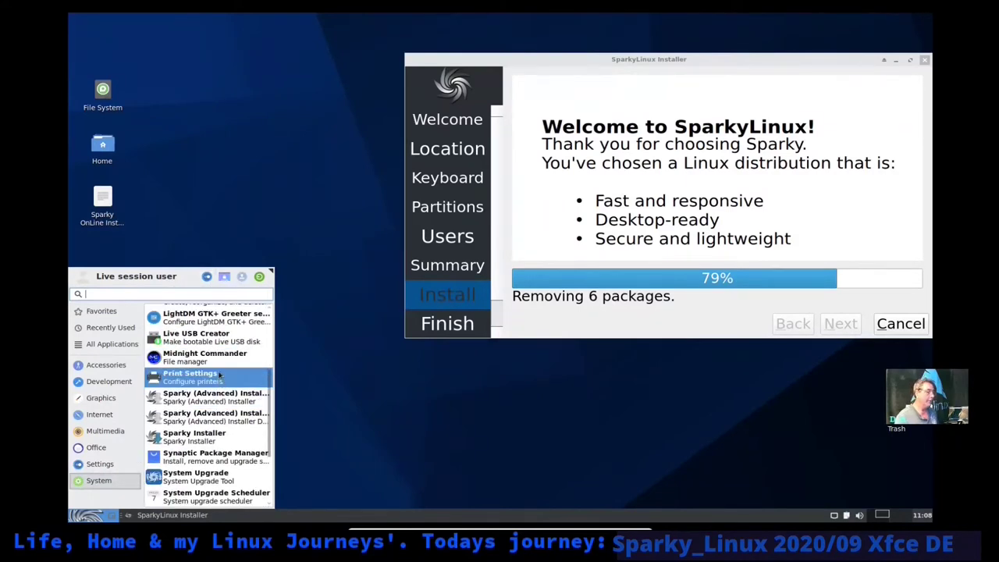
scroll(226, 379, "down", 1)
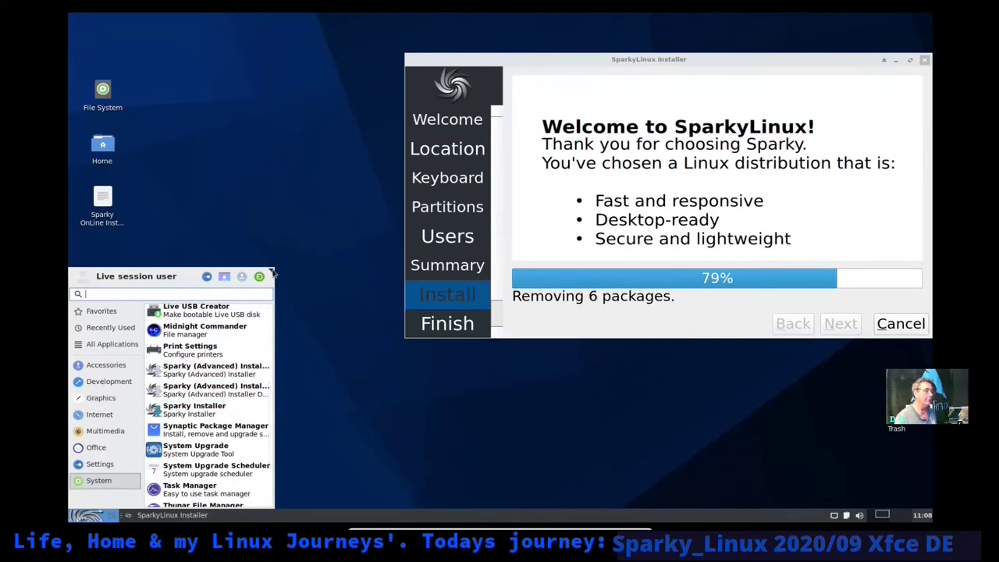
left_click_drag(268, 273, 396, 84)
scroll(250, 214, "up", 2)
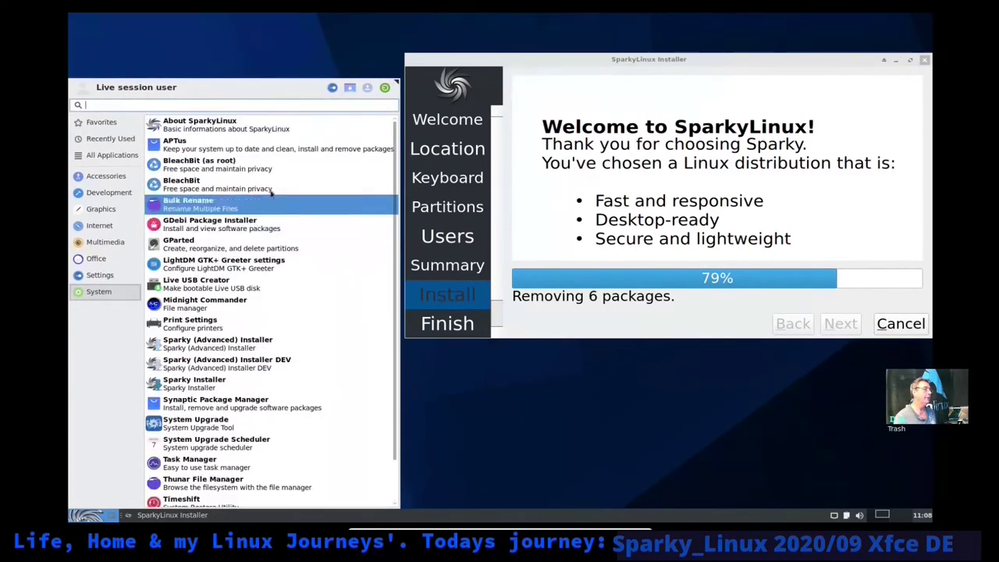
- Launch About SparkyLinux to read the system information, open its Home link, and quit the browser with all its tabs
left_click(246, 129)
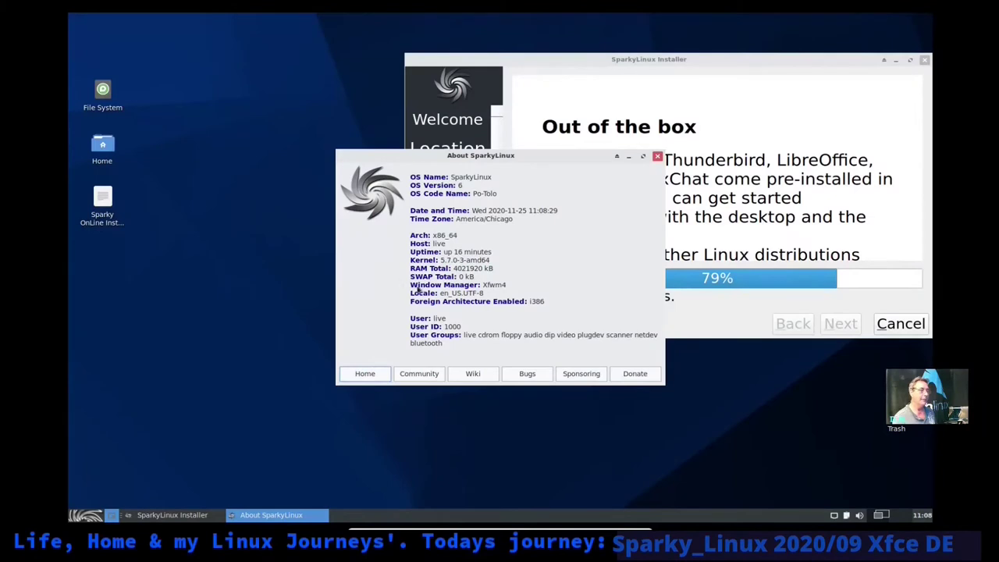
left_click(377, 378)
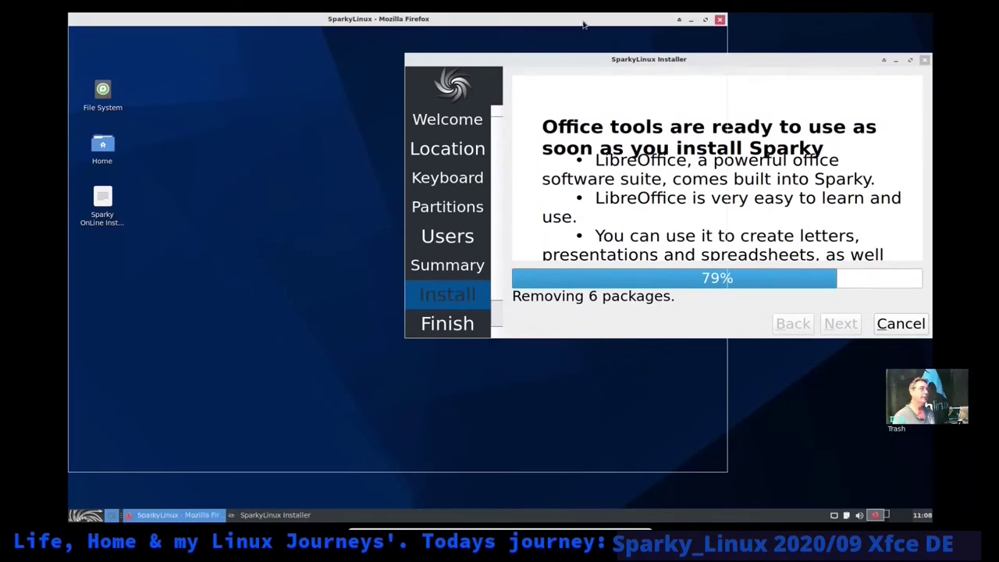
left_click(720, 19)
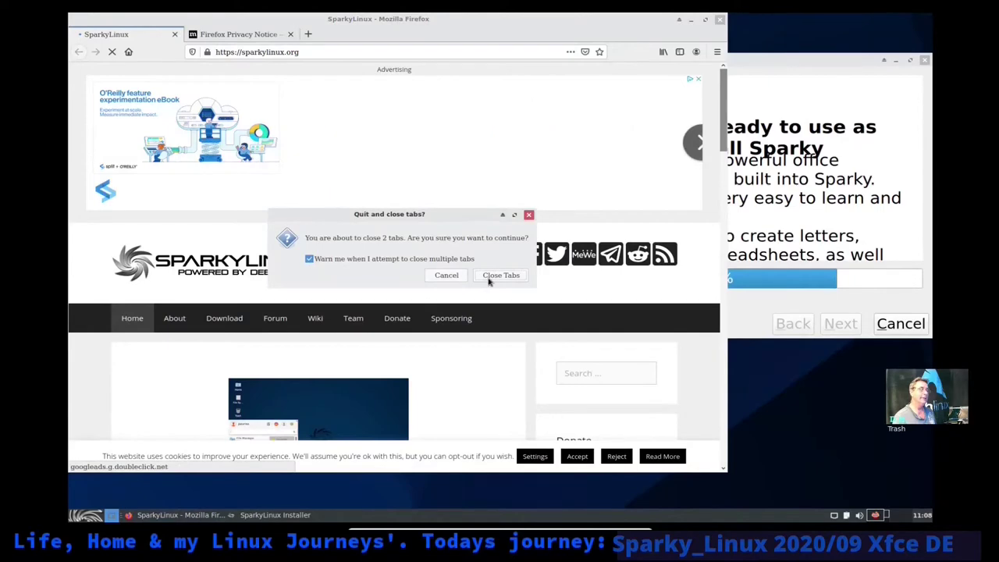
left_click(489, 279)
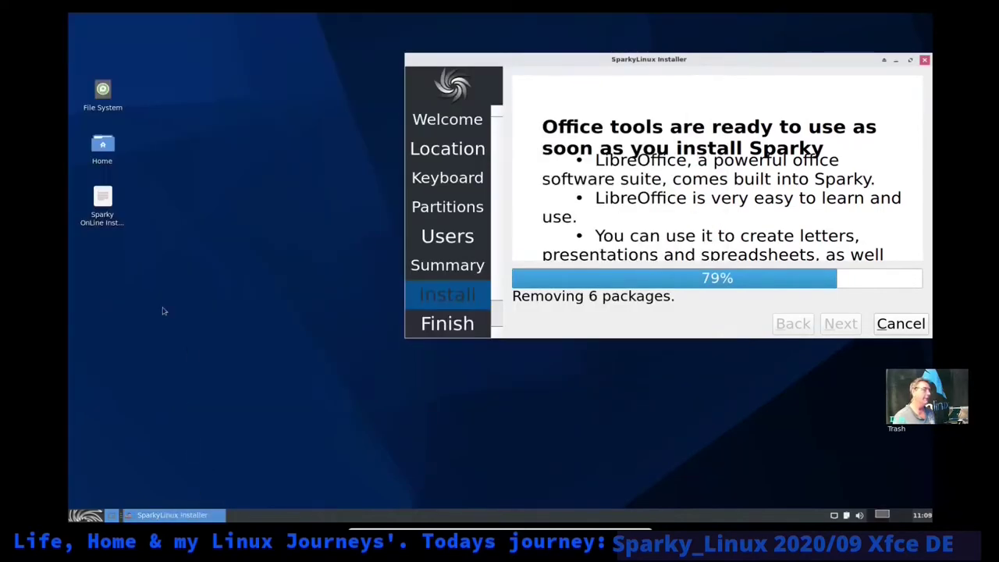
- Browse the Accessories, System and Settings categories of the applications menu to review their bundled programs
left_click(92, 518)
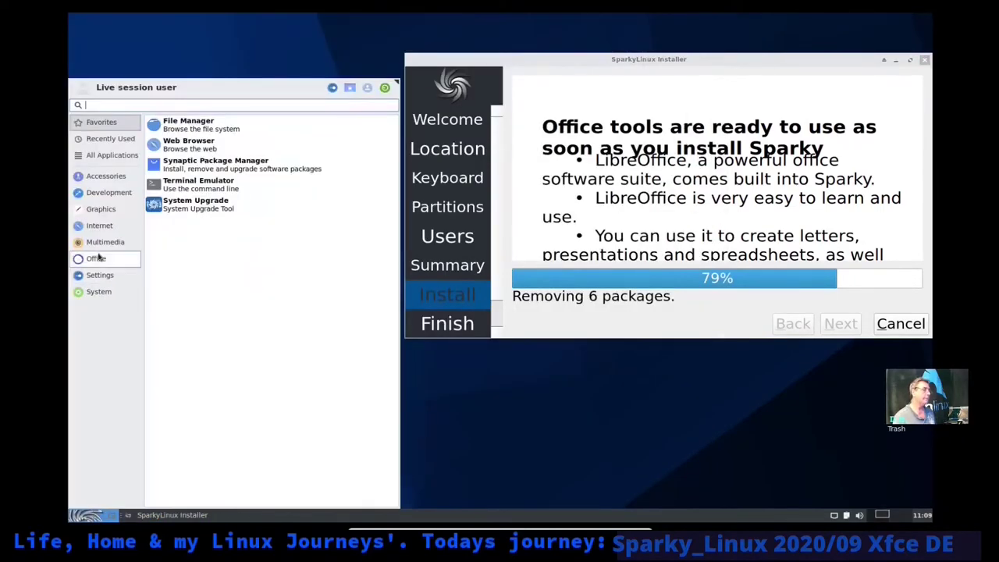
left_click(110, 175)
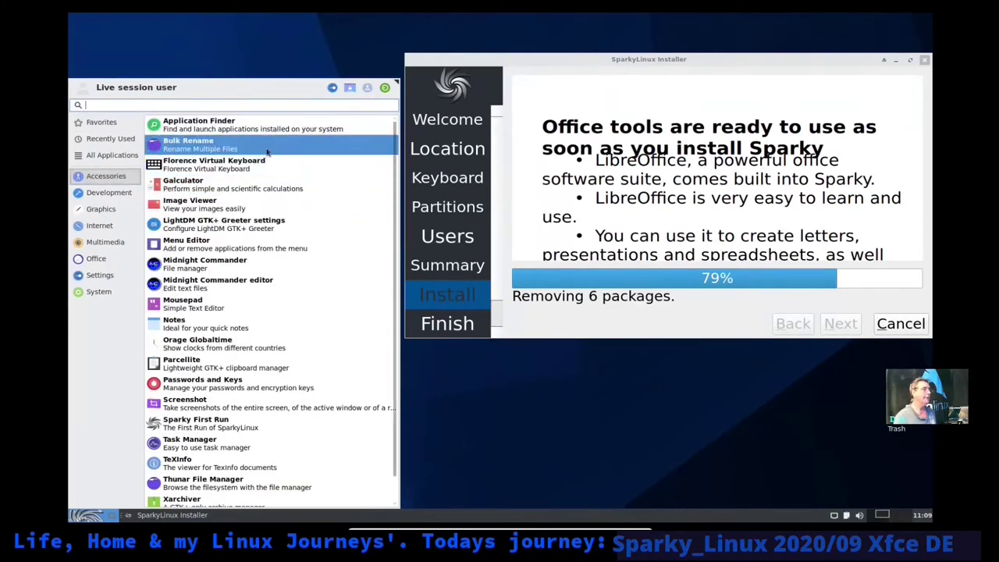
left_click(89, 293)
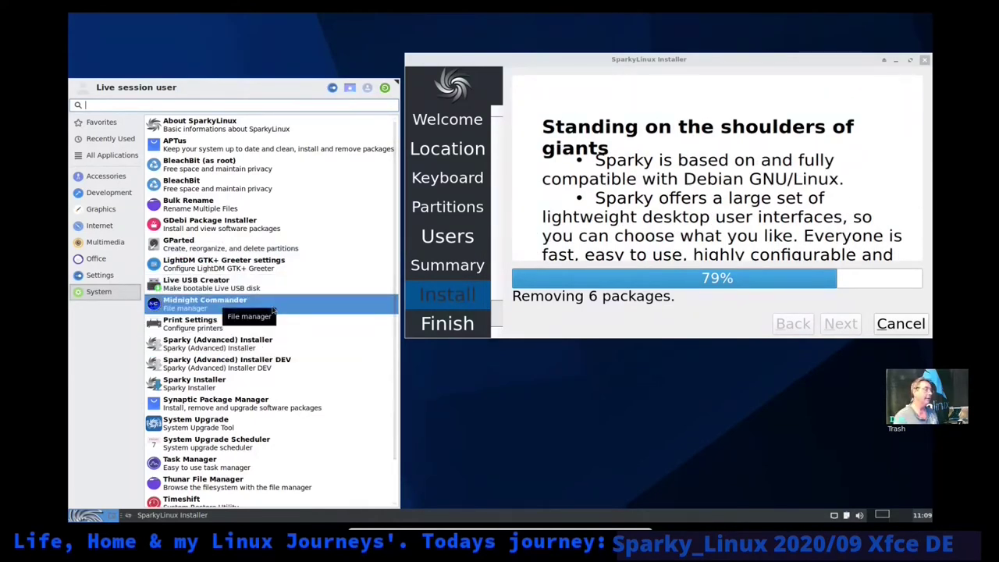
scroll(316, 354, "down", 1)
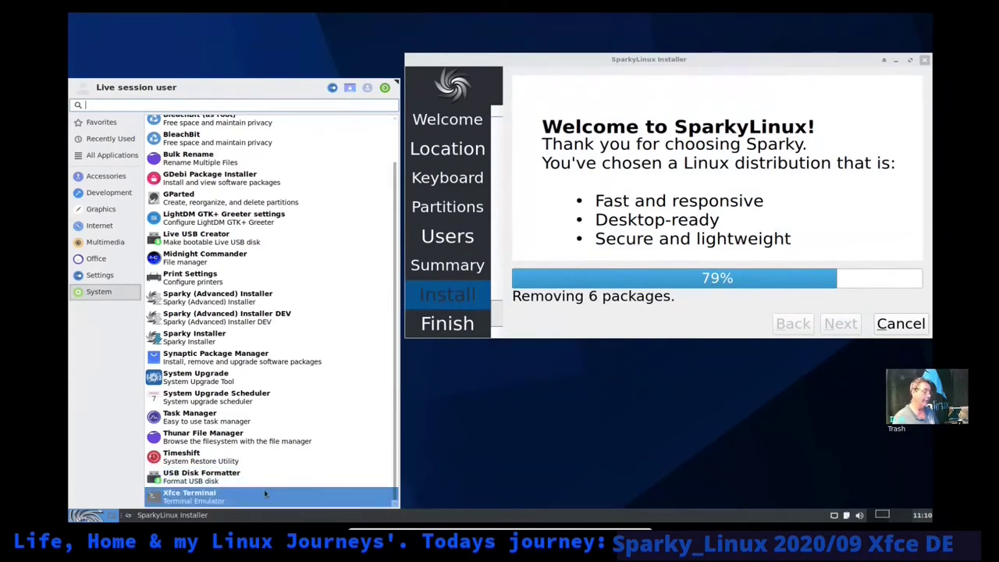
left_click(92, 278)
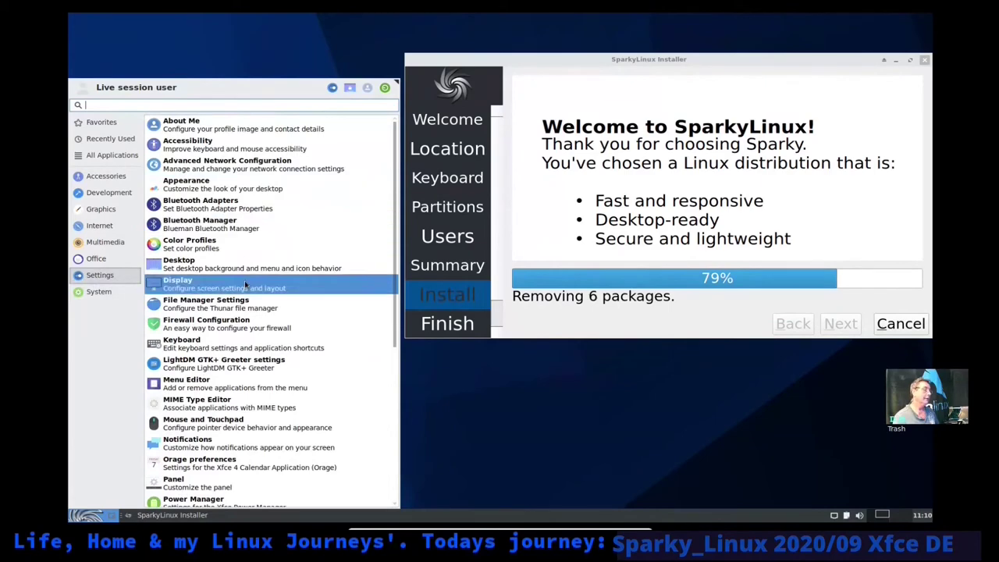
scroll(245, 280, "down", 1)
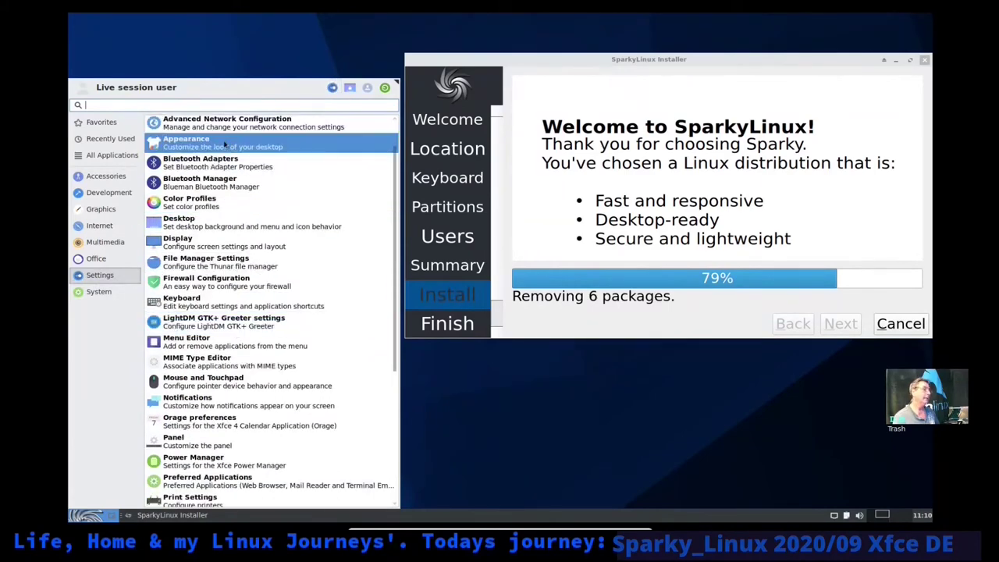
- Launch LibreOffice Writer from the Office category and dismiss its Tip of the Day and release-notes notice
left_click(94, 260)
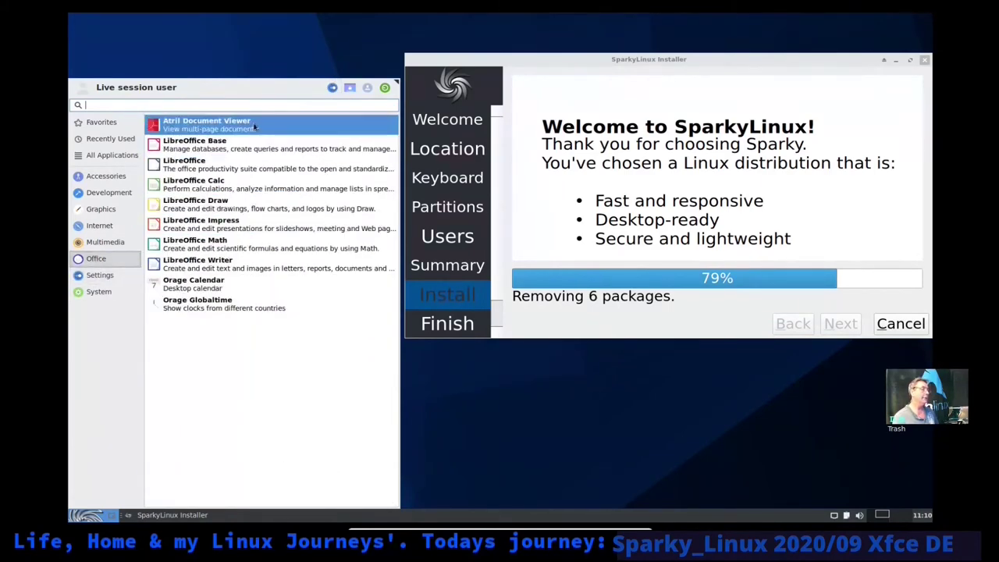
left_click(229, 265)
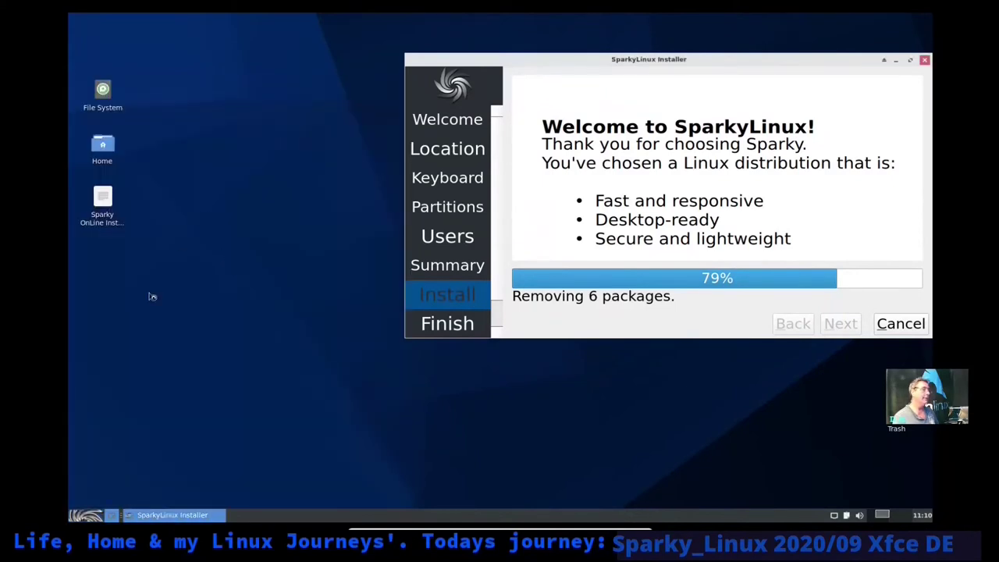
left_click(92, 515)
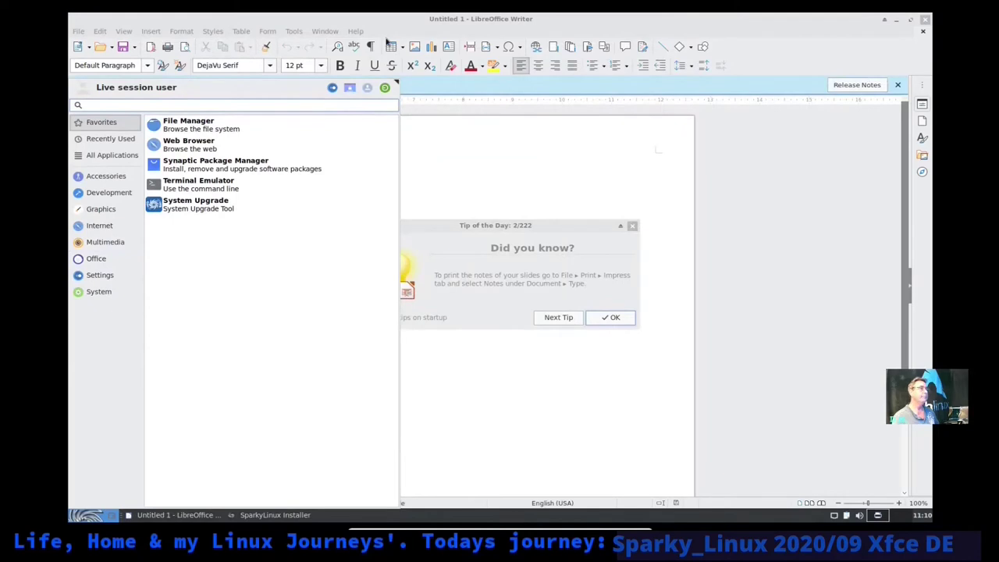
left_click(355, 31)
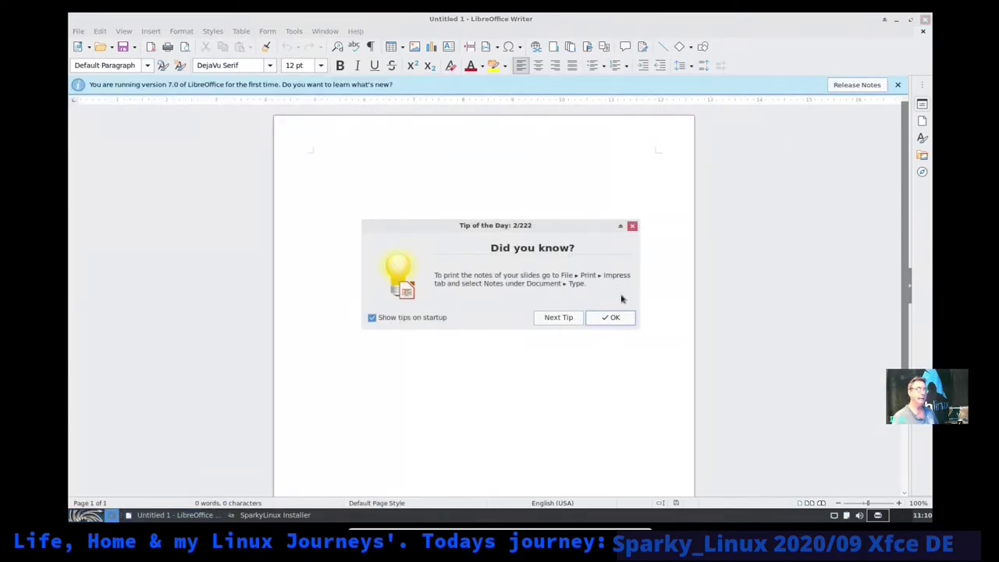
left_click(611, 318)
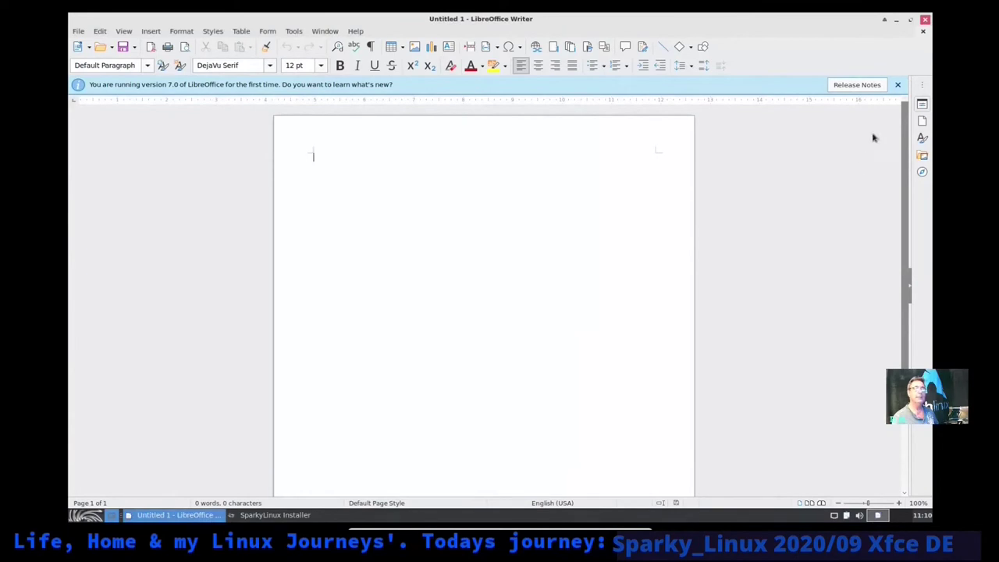
left_click(897, 84)
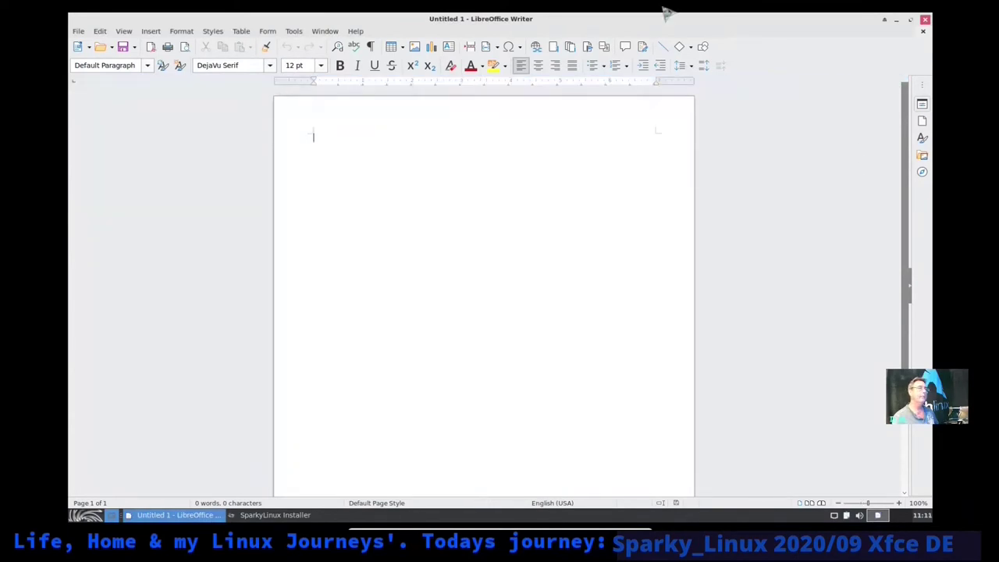
- Read the version information in About LibreOffice, and close both the dialog and Writer
left_click(355, 31)
left_click(387, 166)
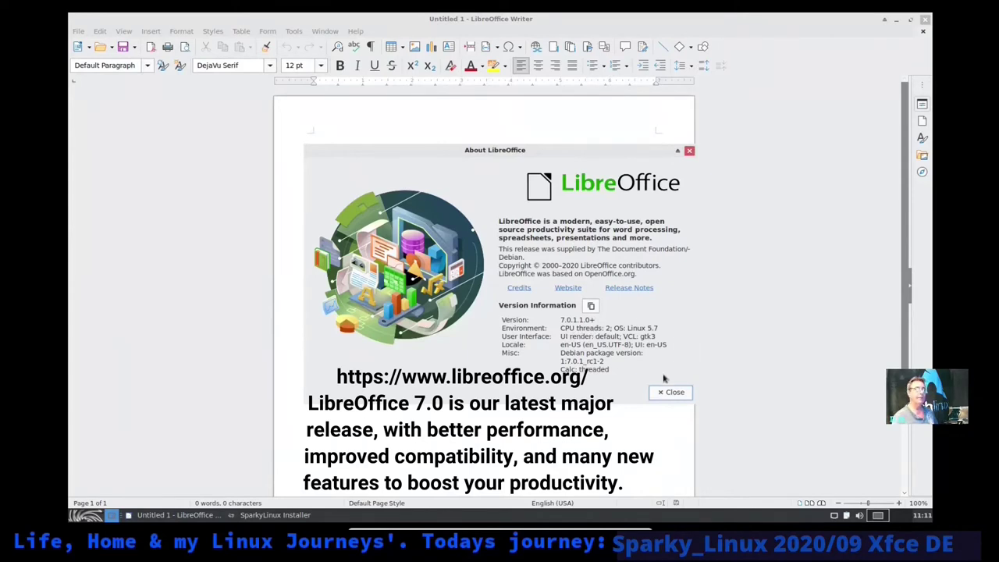
left_click(689, 150)
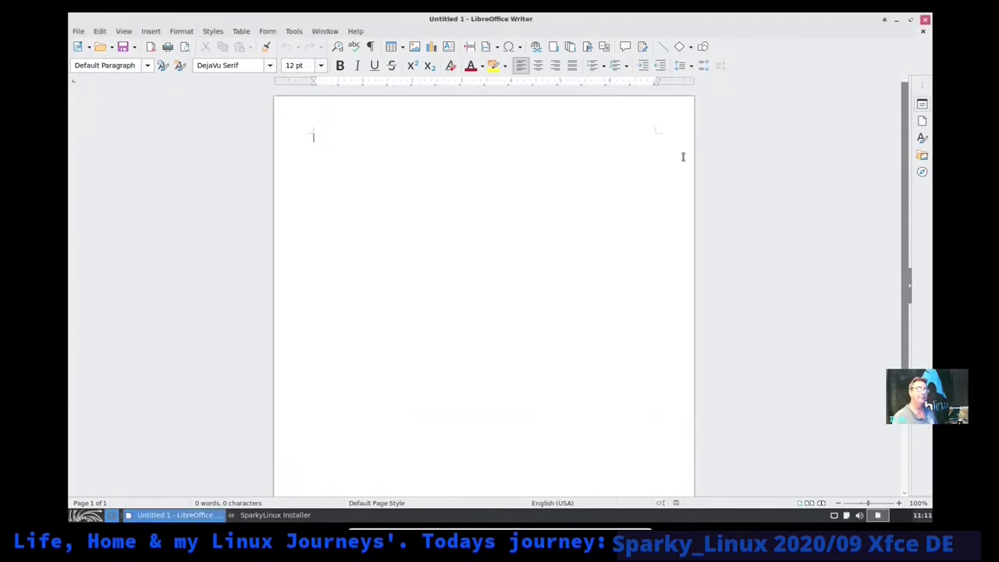
left_click(925, 19)
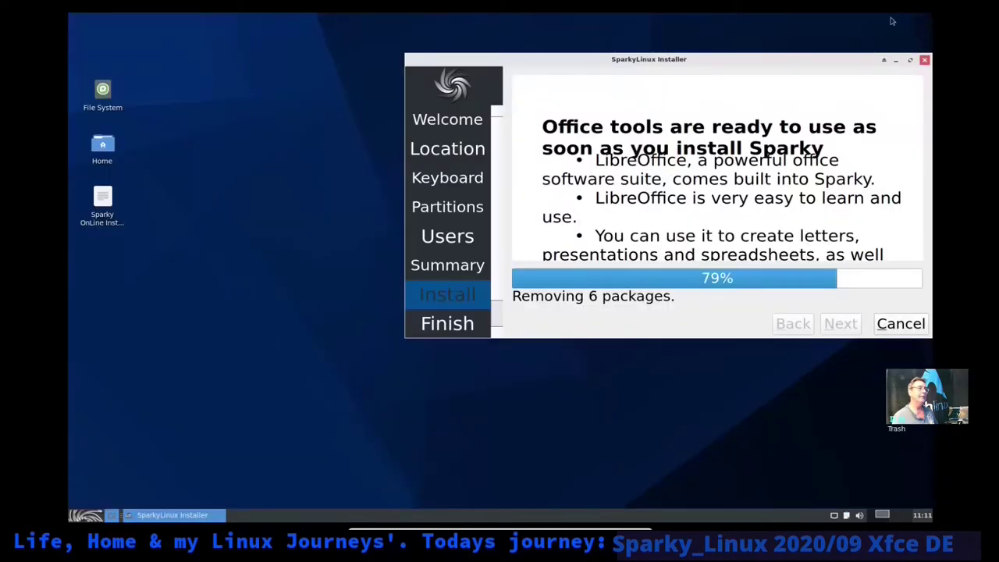
- Browse the Office, Multimedia and Accessories categories of the applications menu through to their last entries, and close the menu
left_click(85, 514)
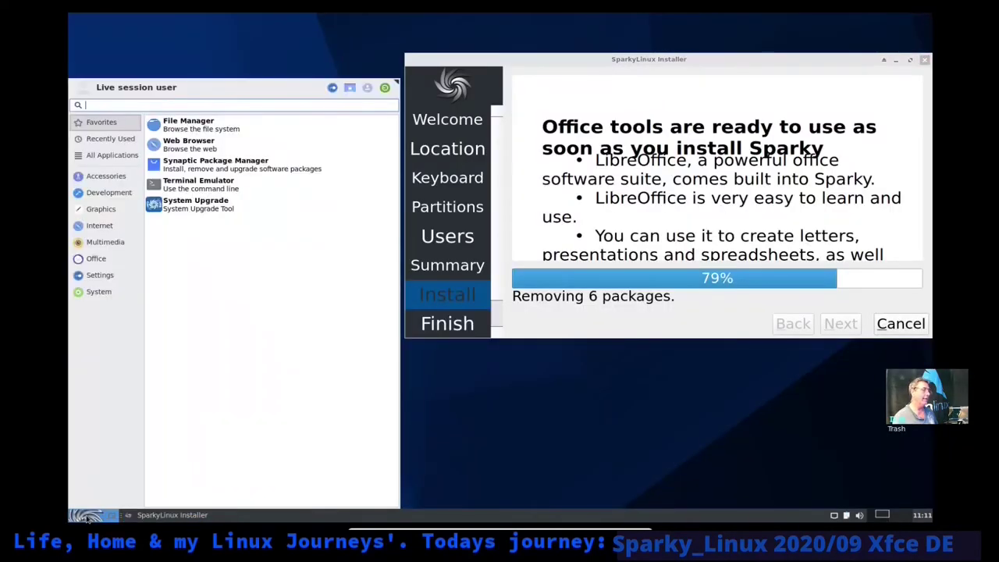
left_click(93, 265)
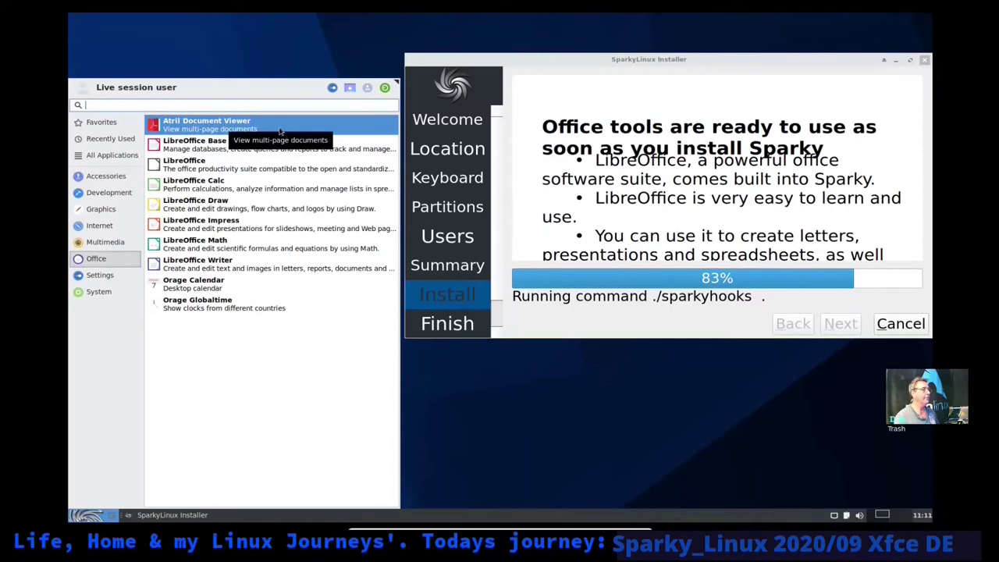
left_click(101, 242)
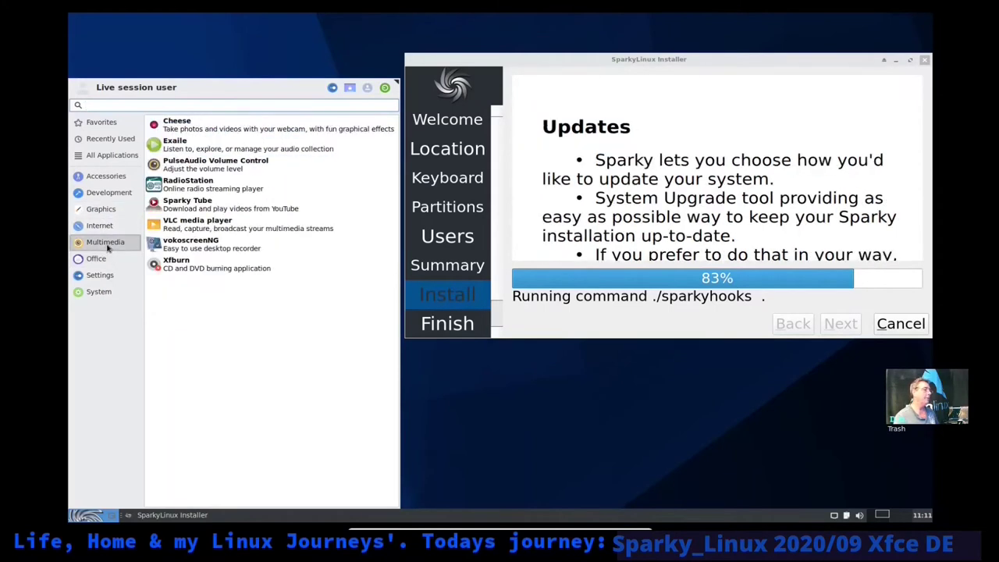
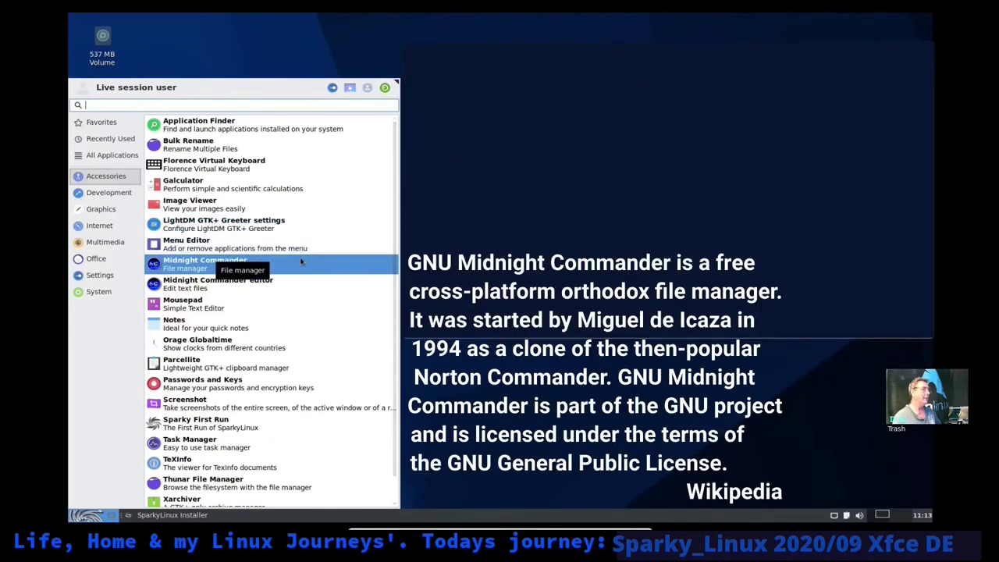
scroll(289, 300, "down", 1)
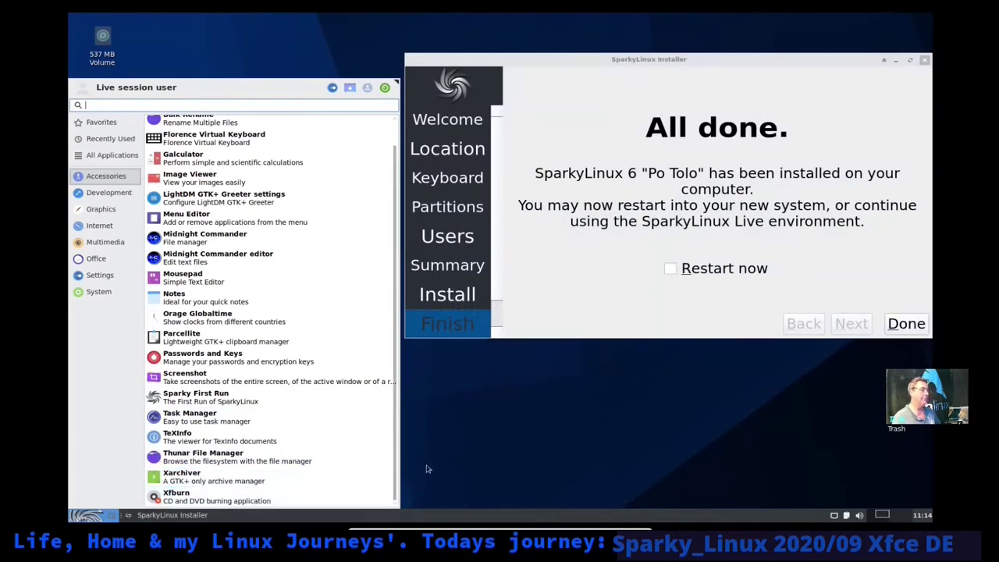
left_click(462, 457)
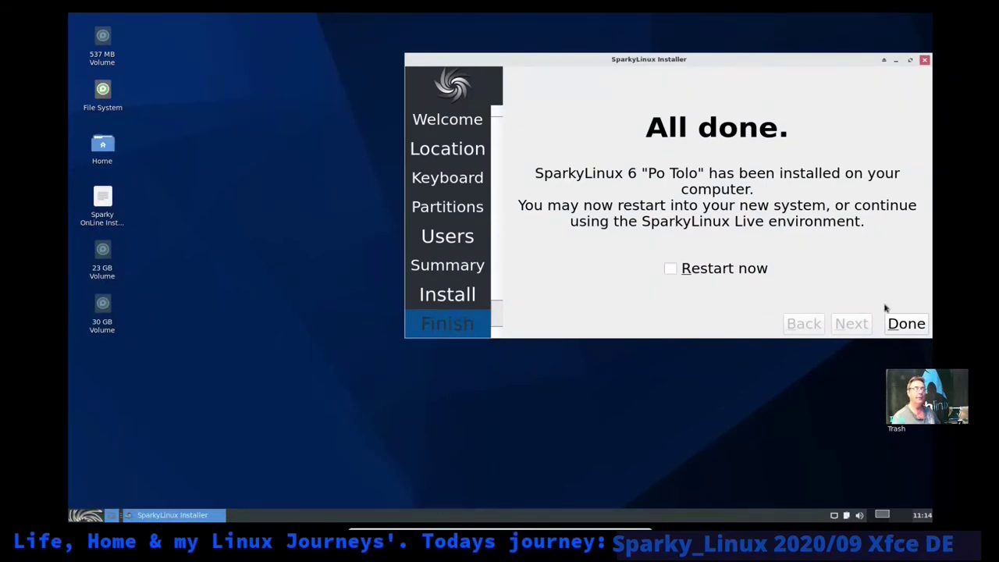
- Close the finished installer with "Restart now" unticked and restart the live session into the installed Sparky GNU/Linux
left_click(913, 324)
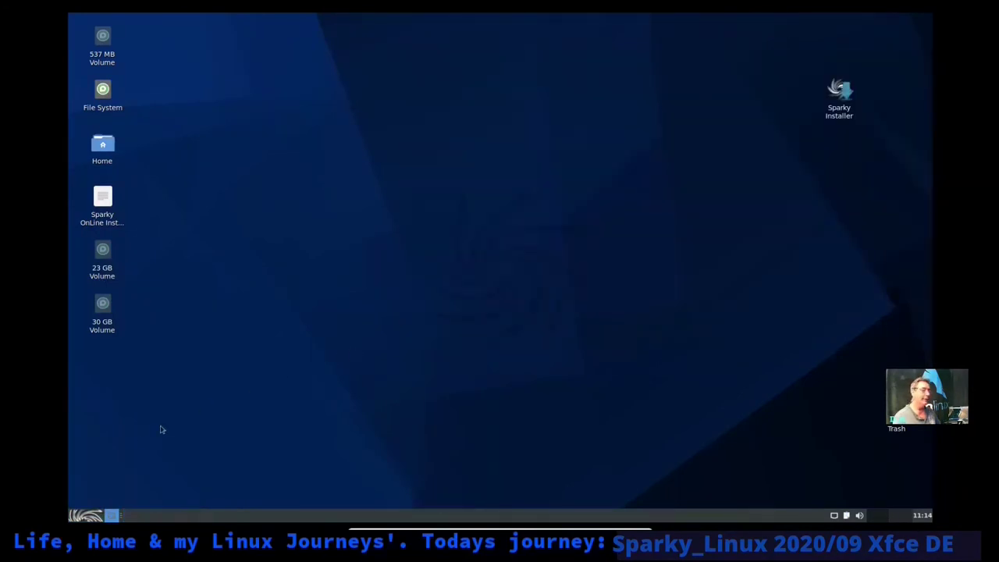
left_click(88, 516)
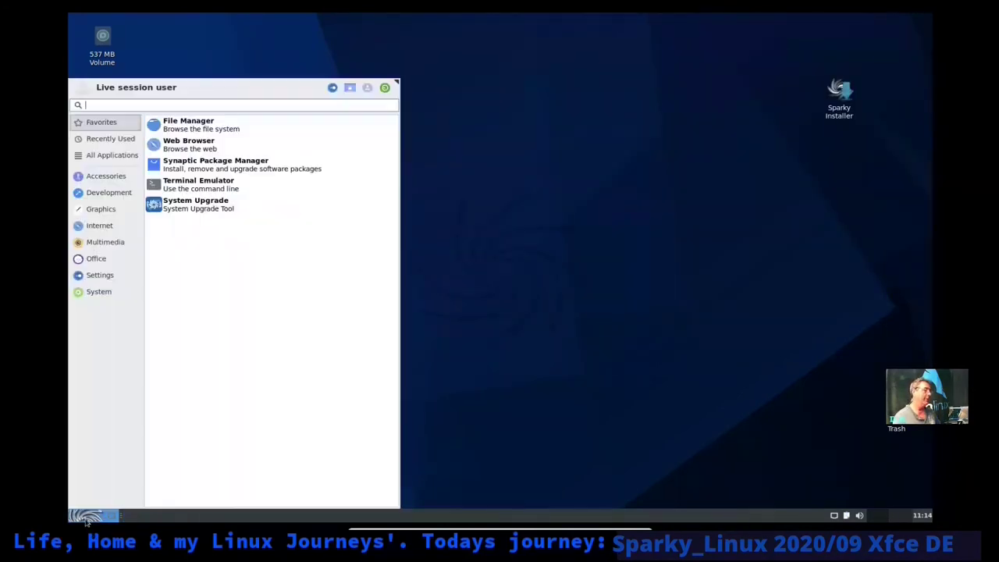
left_click(384, 88)
left_click(503, 228)
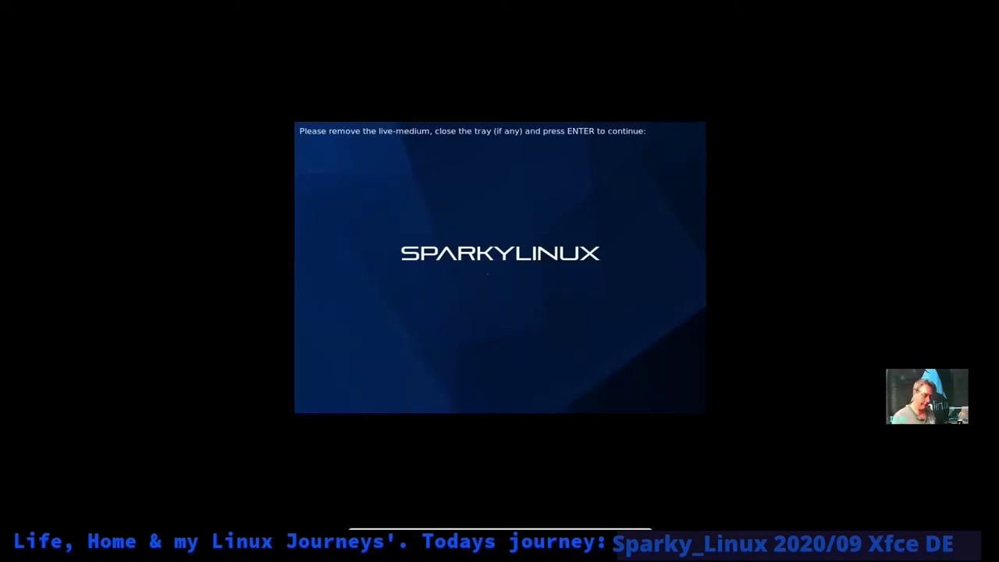
key("Return")
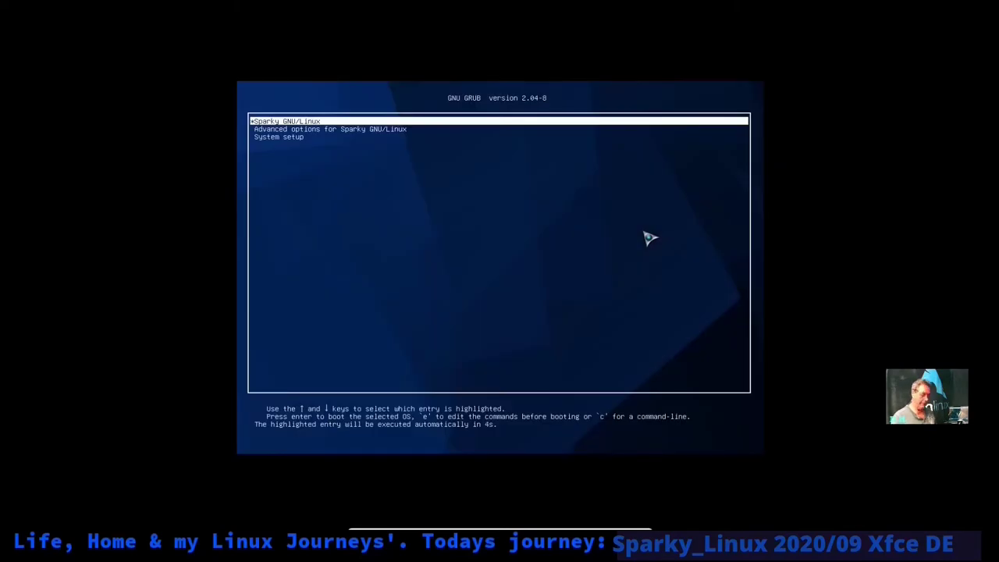
key("Return")
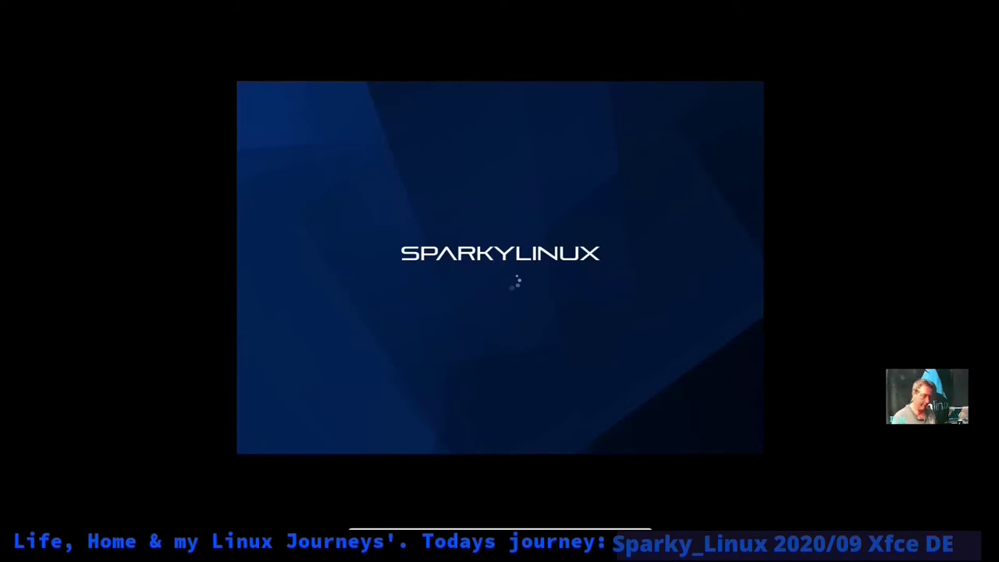
- Leave full-screen mode, check in the VirtualBox Storage settings of Sparky Linux that the optical drives are empty, and put the manager away
key("Control_R+f")
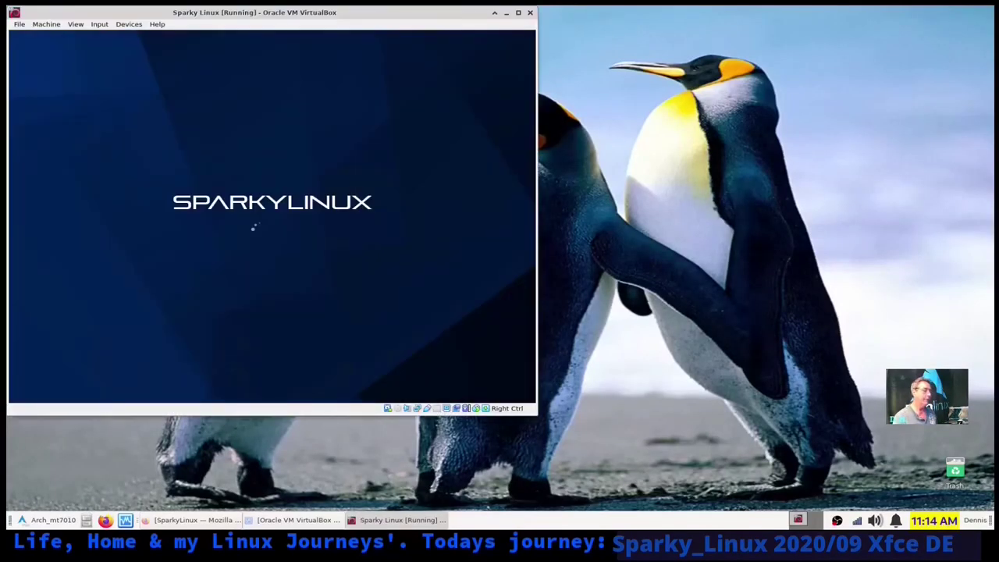
left_click(320, 521)
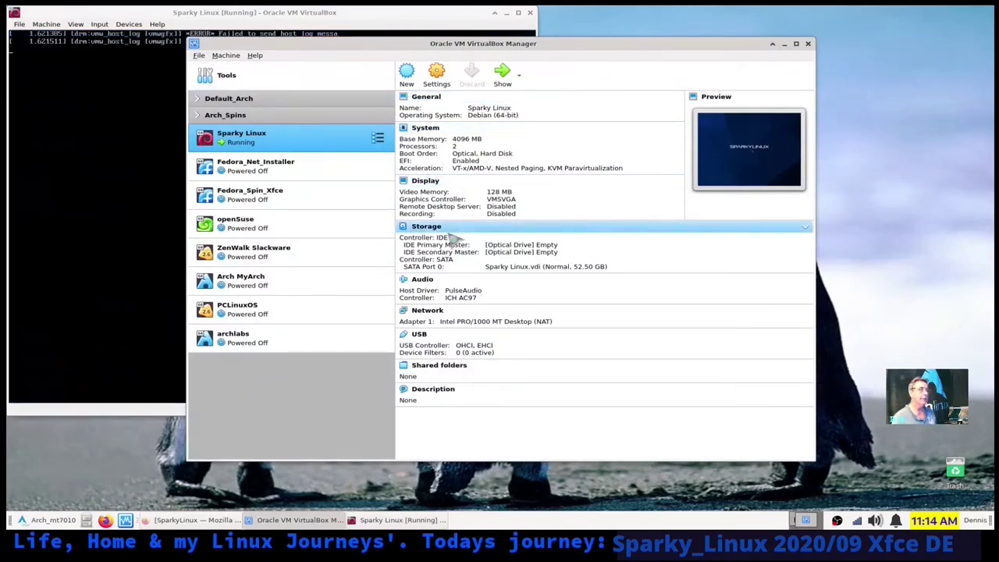
left_click(437, 78)
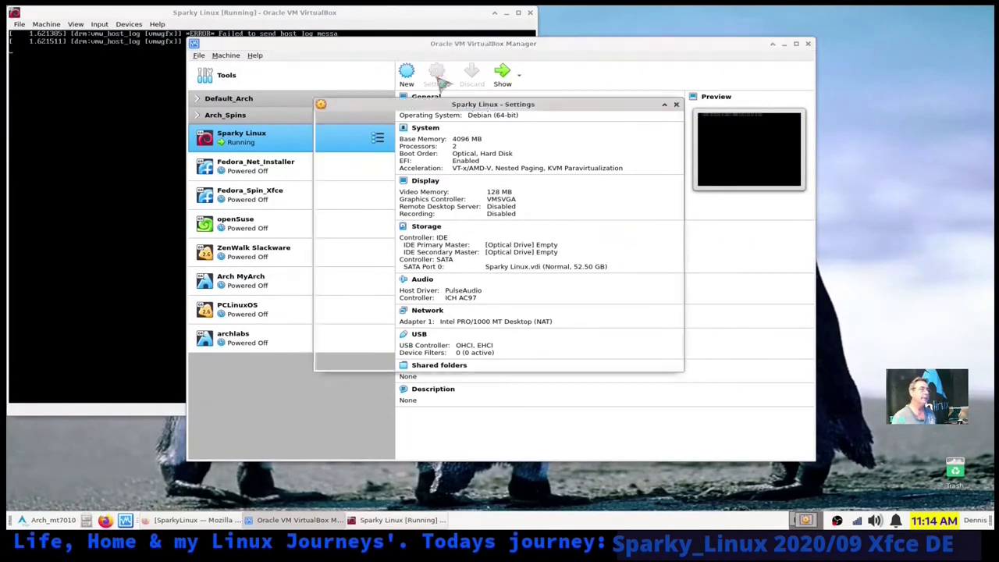
left_click(352, 172)
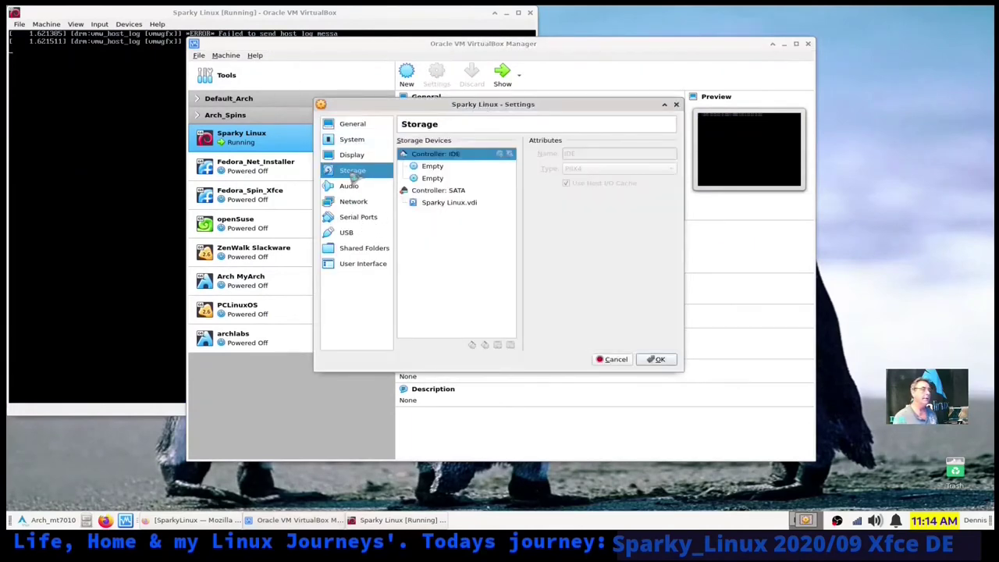
left_click(657, 359)
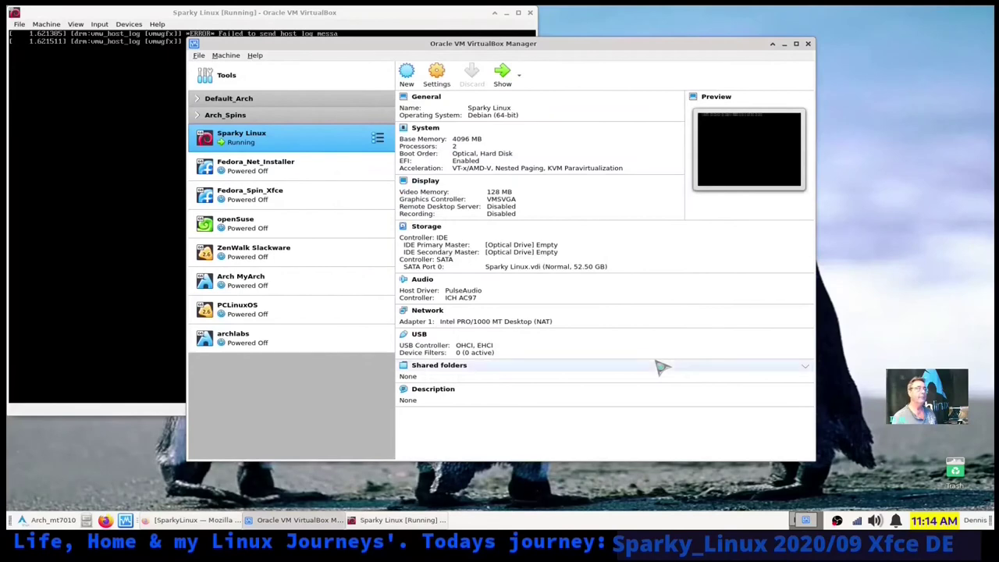
left_click(772, 44)
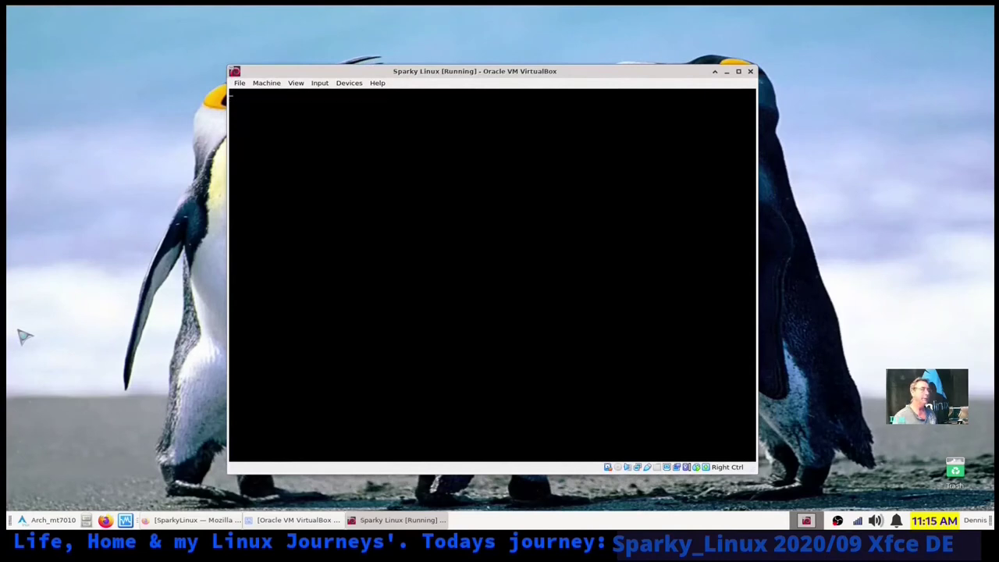
- Show the virtual machine in full screen and try to log in with the capitalised user name and the account password
key("Control_R+f")
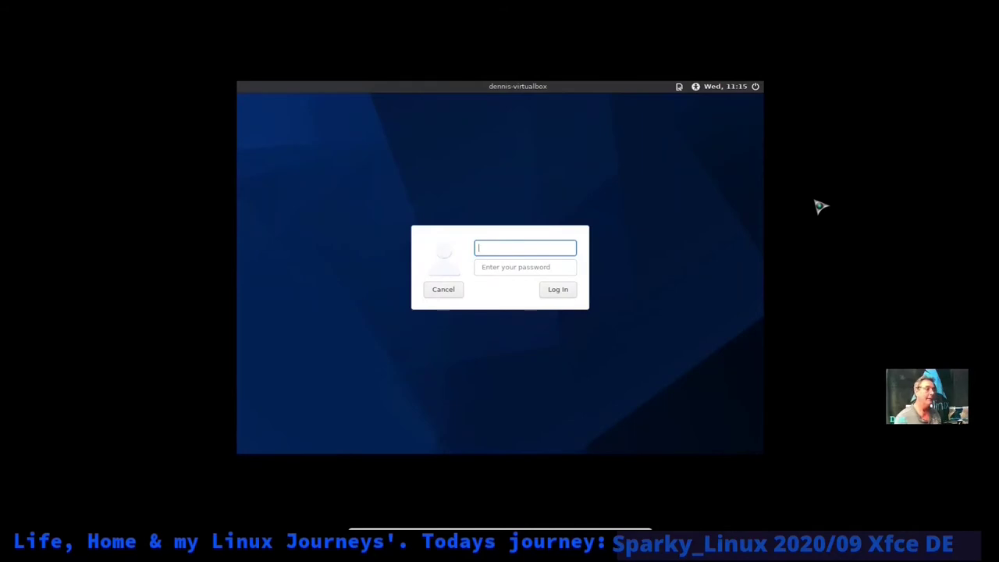
type("Dennis")
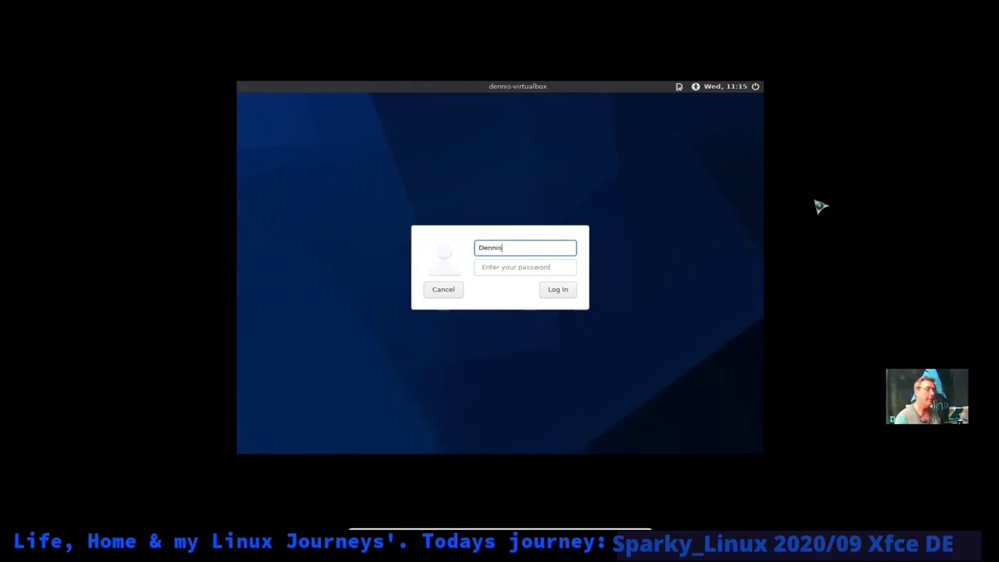
key("Tab")
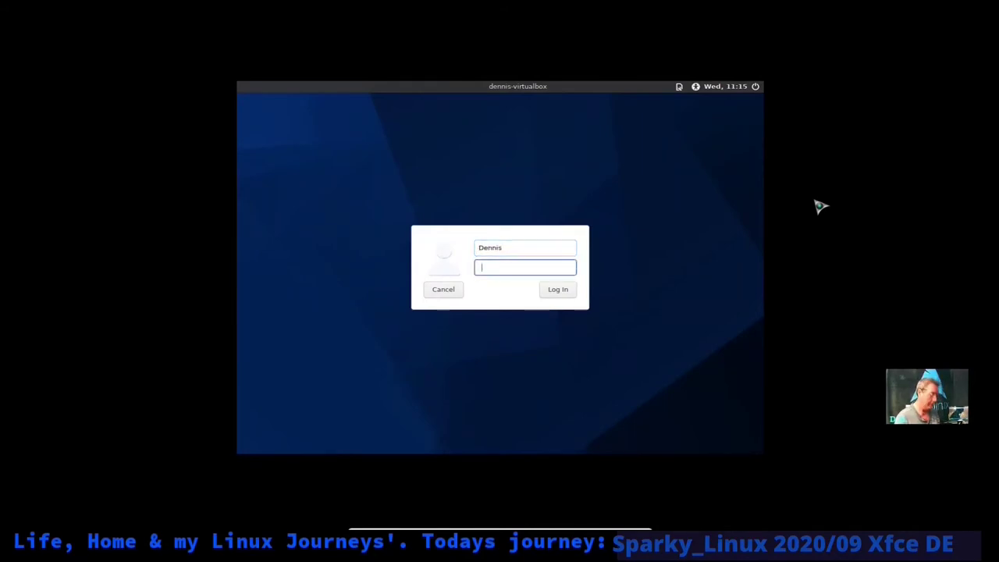
key("Return")
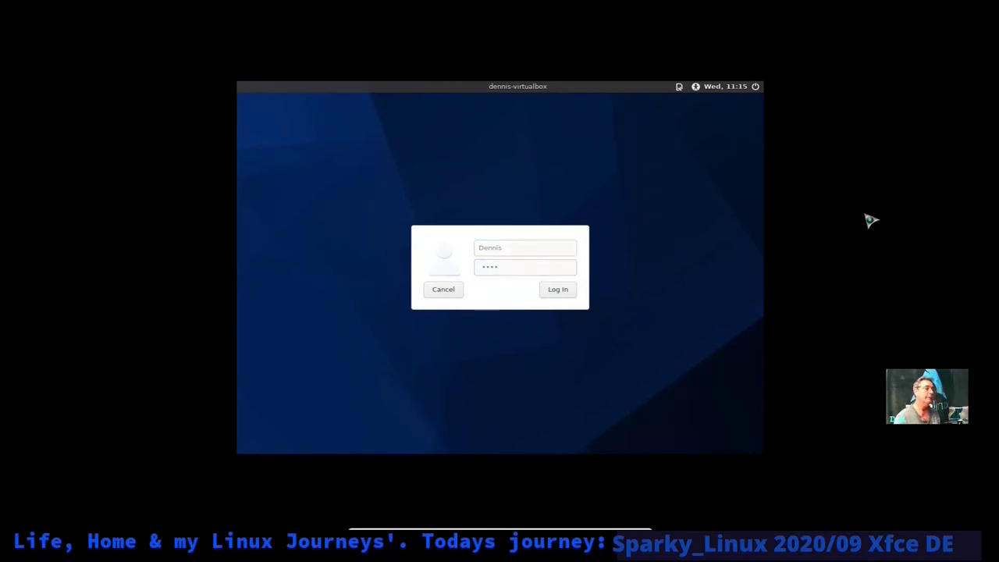
- Change the first letter of the user name to lowercase, log in with the account password and dismiss the network connection notification
left_click(484, 238)
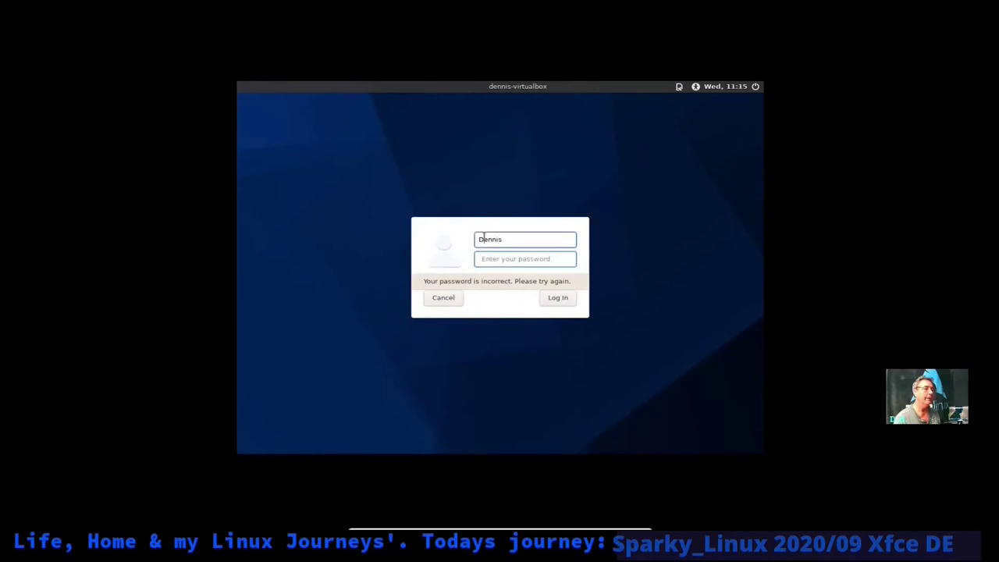
key("BackSpace")
type("d")
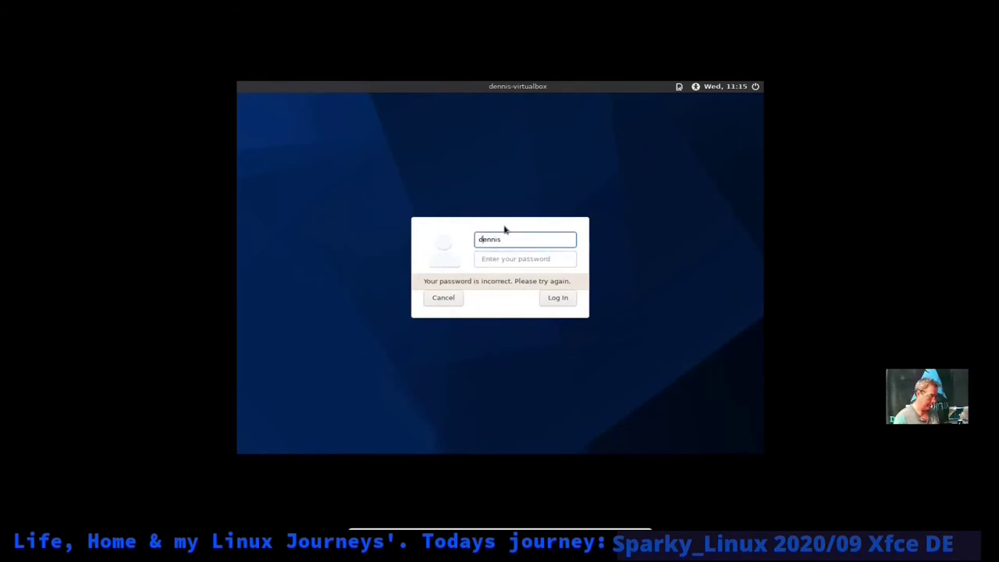
key("Tab")
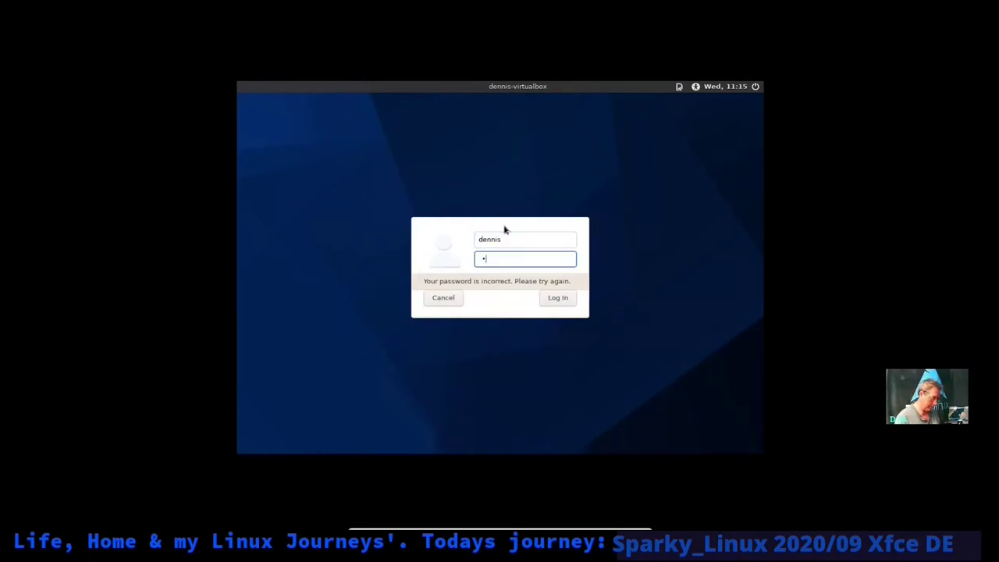
key("Return")
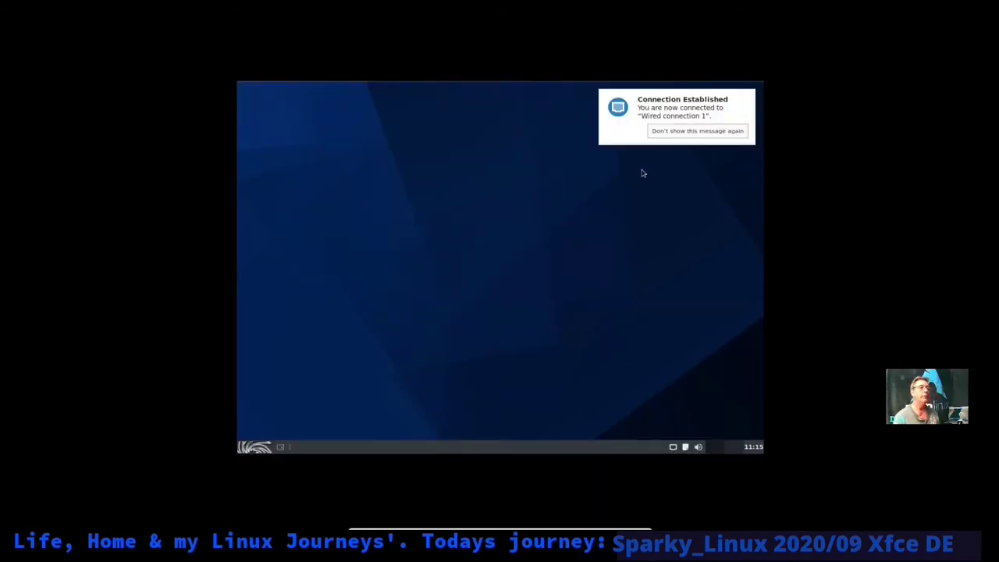
left_click(613, 142)
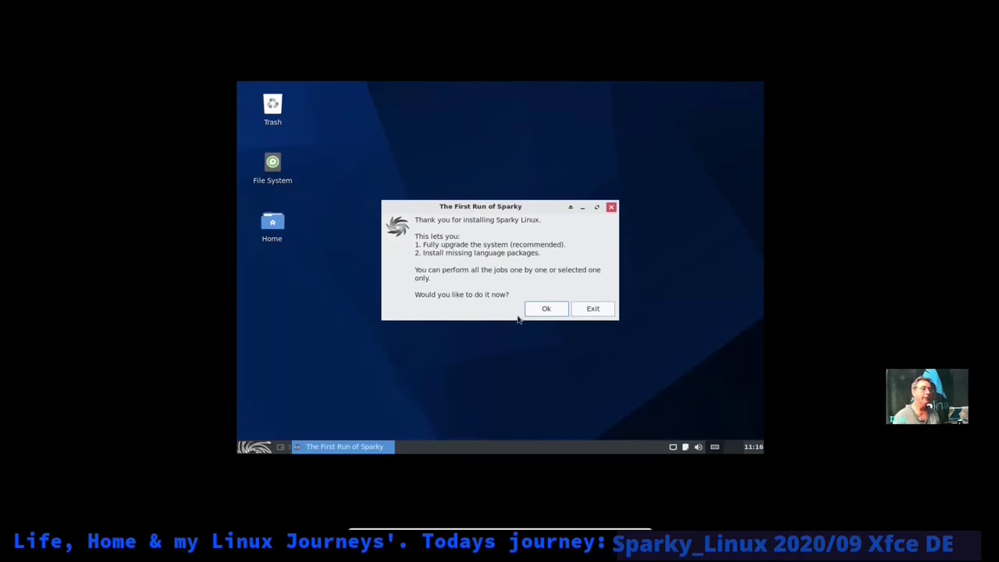
- Accept the jobs offered by The First Run of Sparky, authenticate with the account password and move the update terminal towards the desktop's centre
left_click(545, 309)
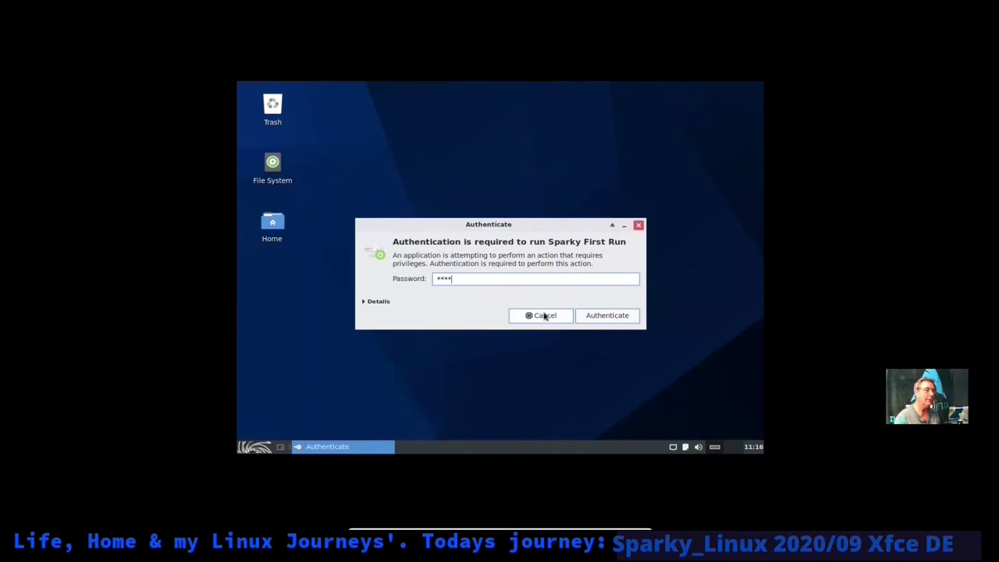
key("Return")
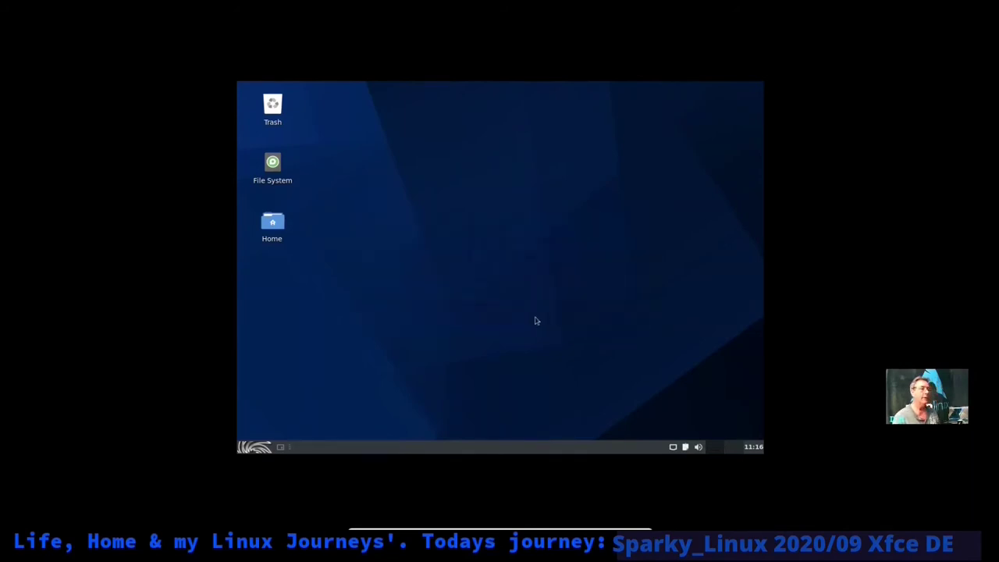
left_click_drag(468, 86, 573, 156)
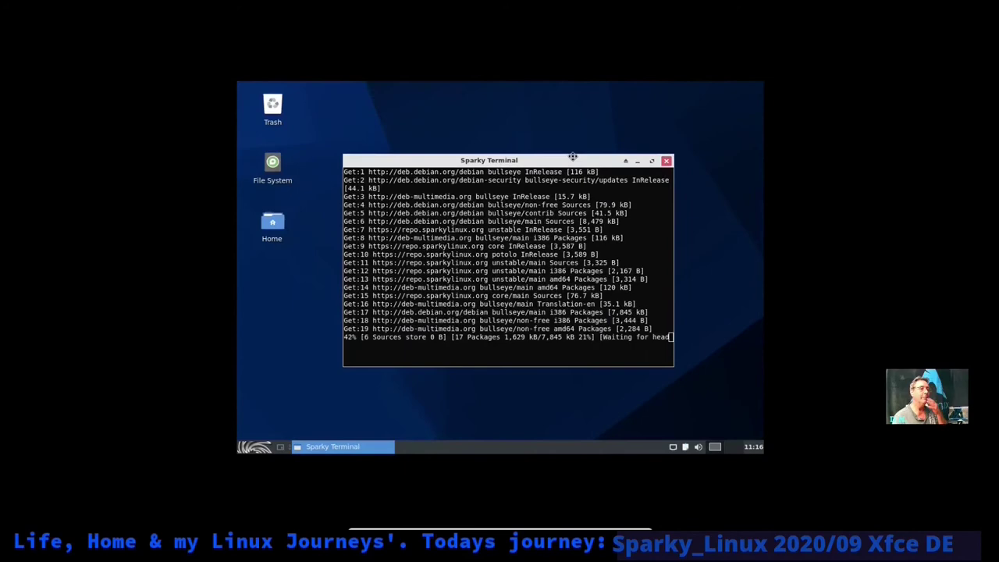
- Find Display in the Settings category of the applications menu, apply a screen resolution of 1680x1050 and close the display settings
left_click(264, 451)
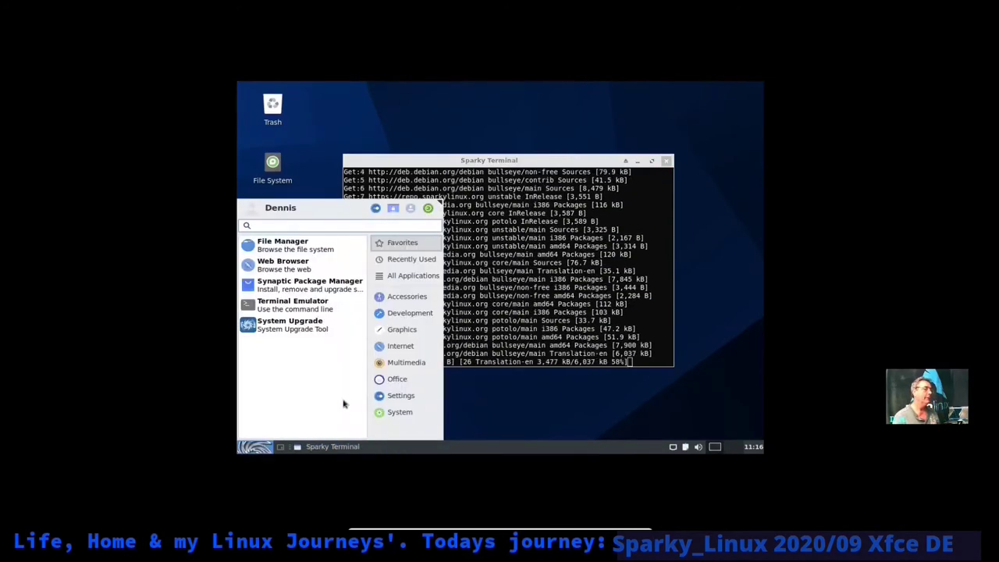
left_click(399, 411)
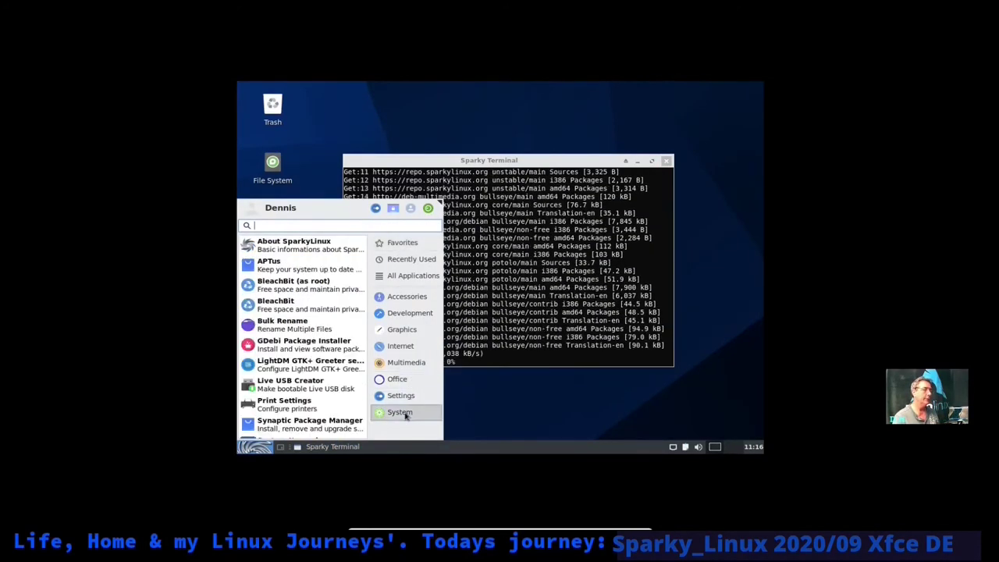
scroll(305, 359, "down", 2)
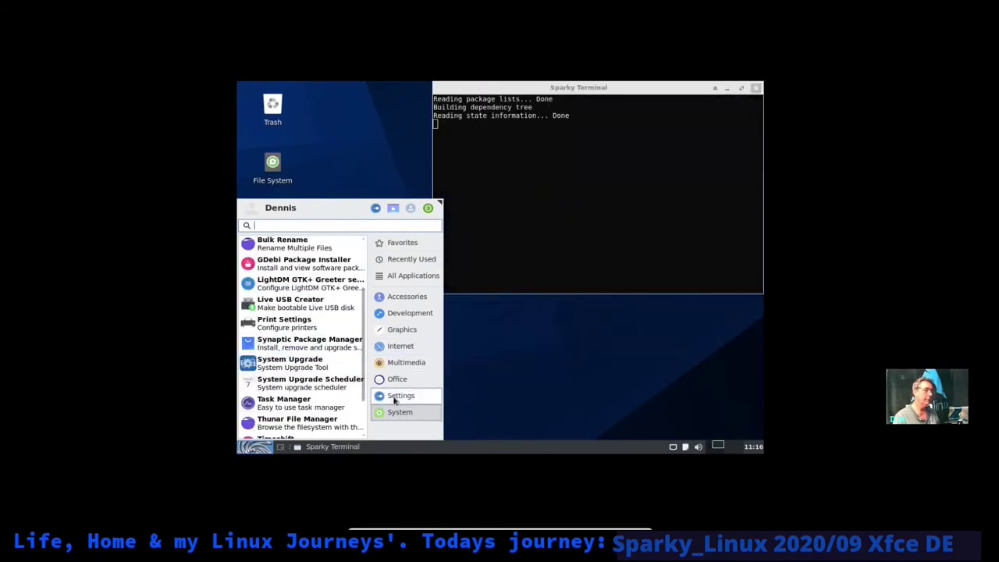
left_click(401, 395)
scroll(304, 313, "down", 2)
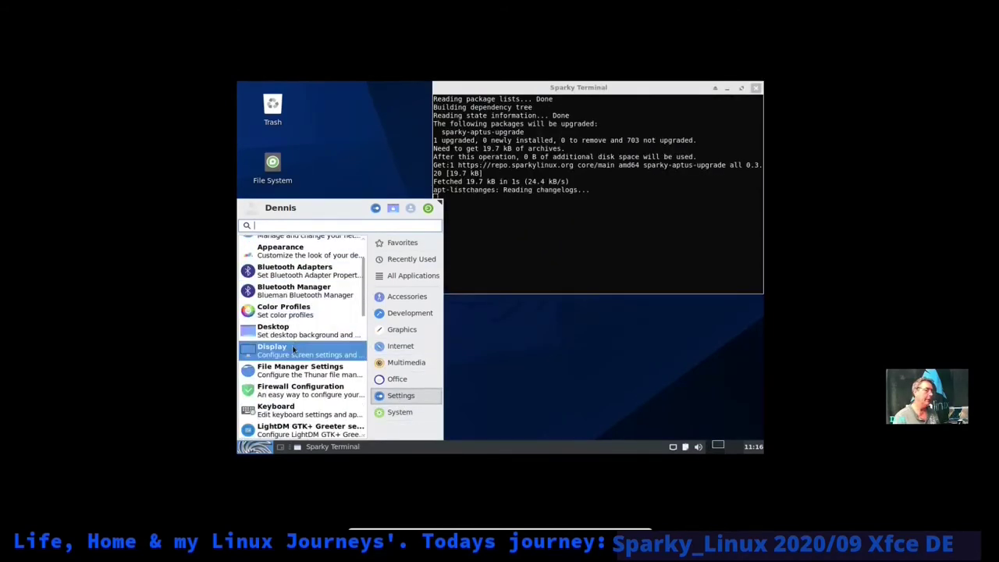
left_click(294, 353)
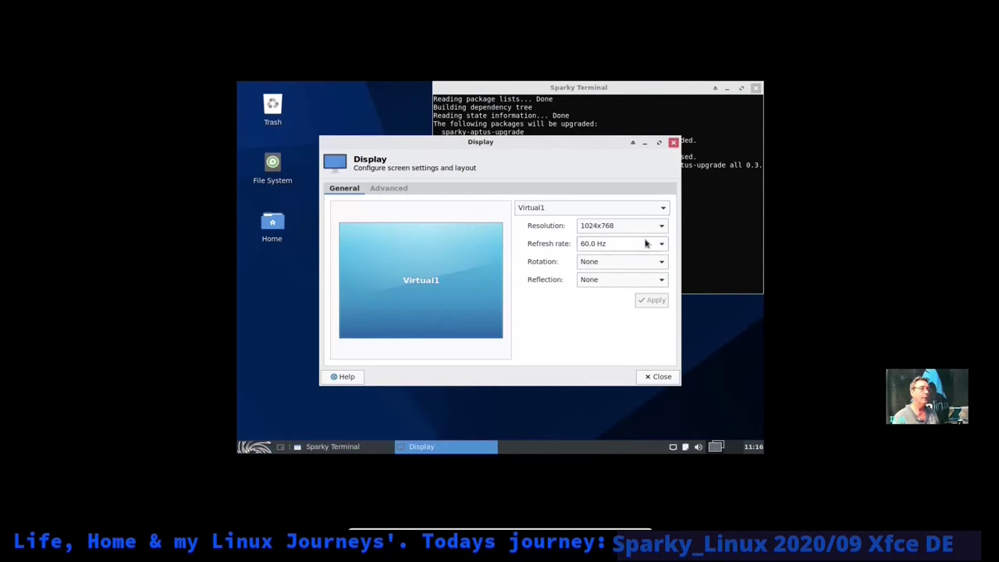
left_click(660, 228)
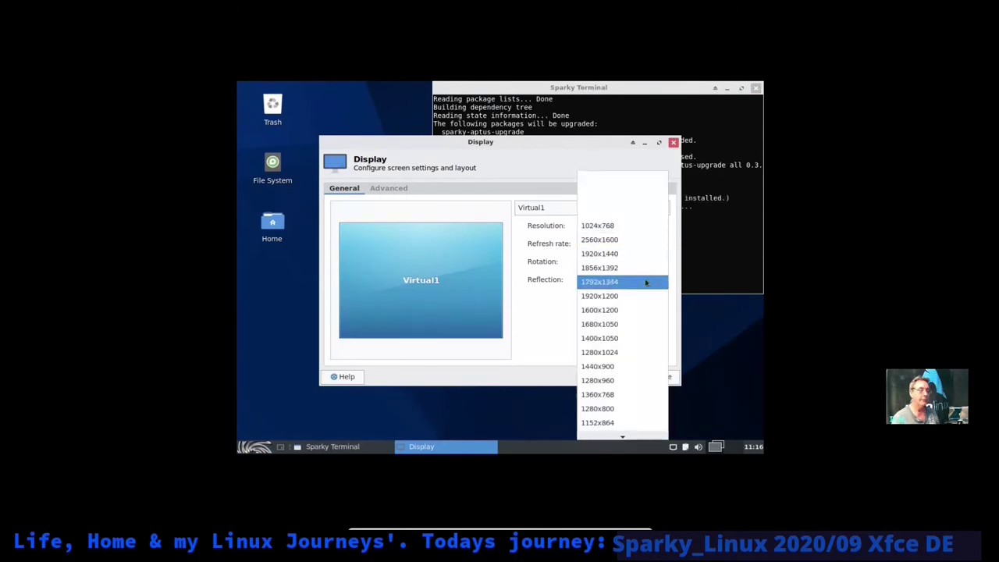
left_click(648, 325)
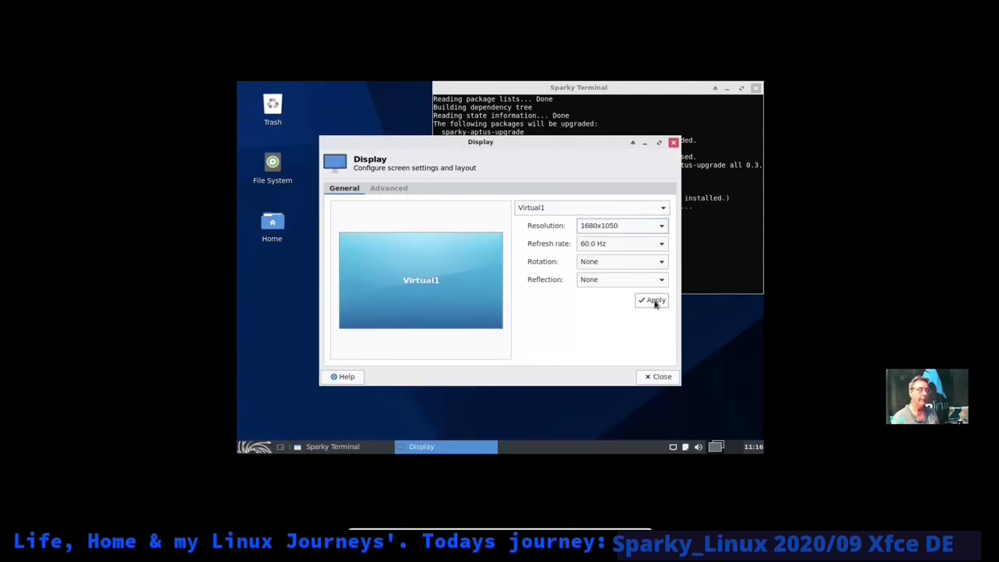
left_click(654, 302)
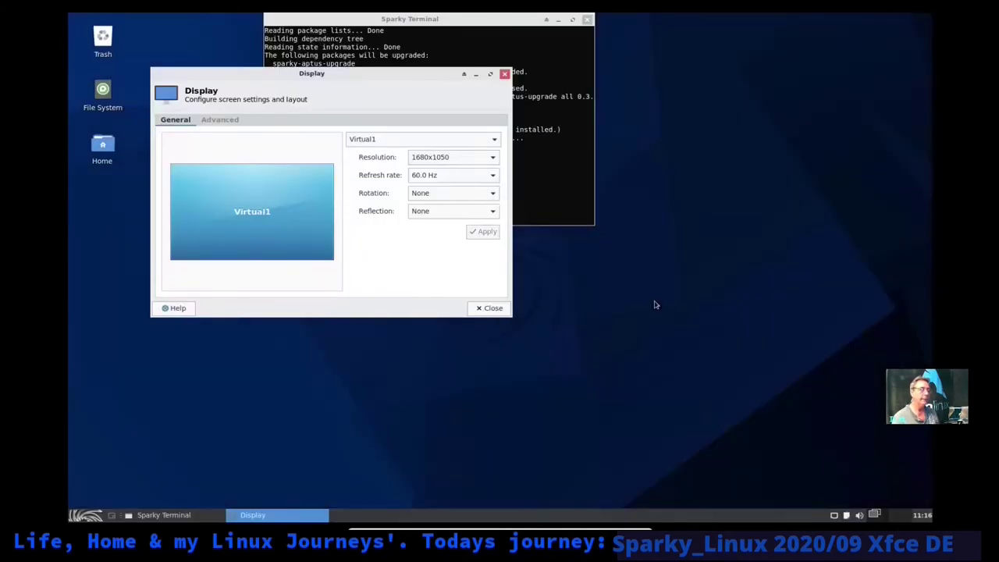
left_click(488, 309)
- Confirm the system upgrade with the Upgrade option and move the Sparky Terminal out of the way
left_click_drag(464, 22, 659, 204)
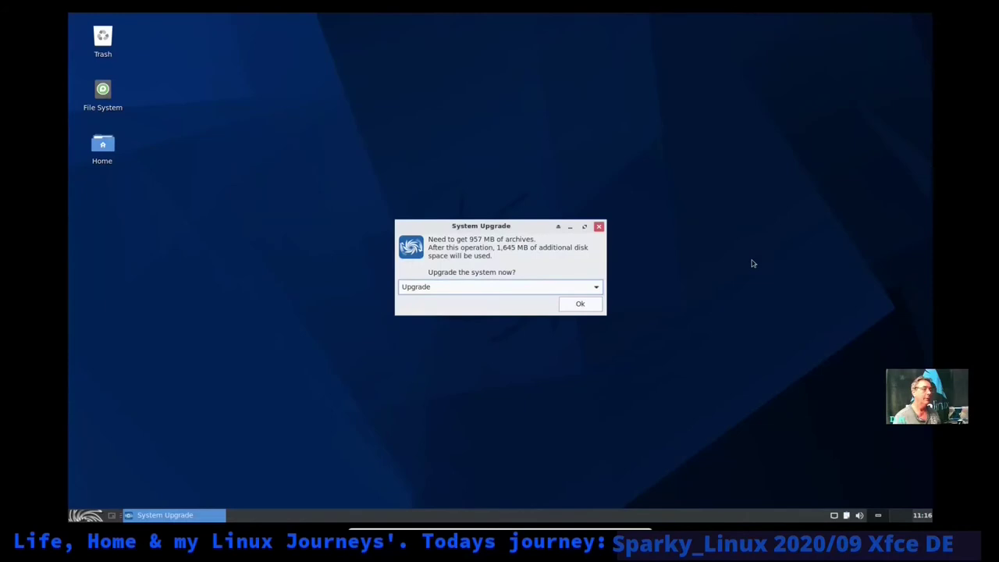
left_click(598, 305)
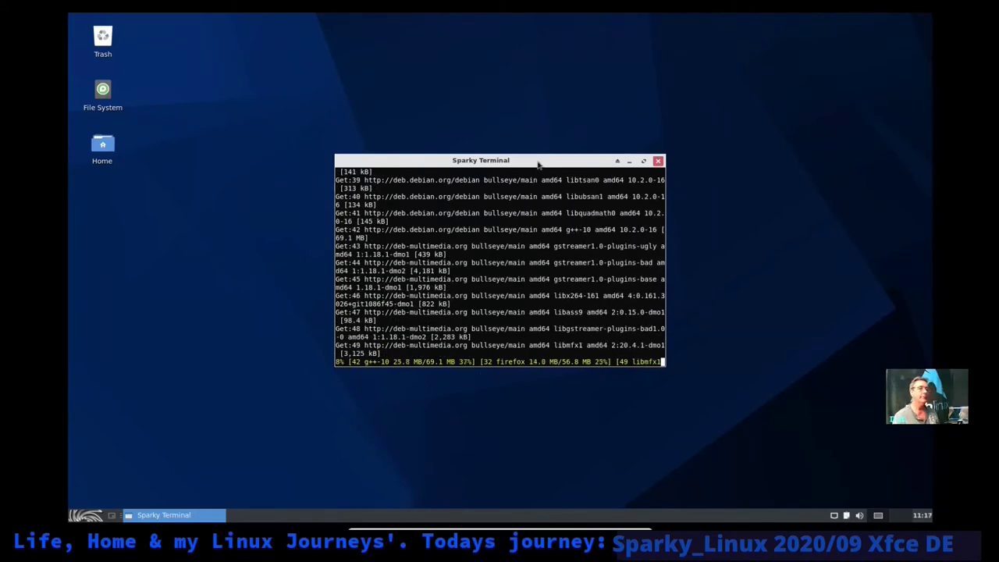
left_click_drag(537, 164, 753, 78)
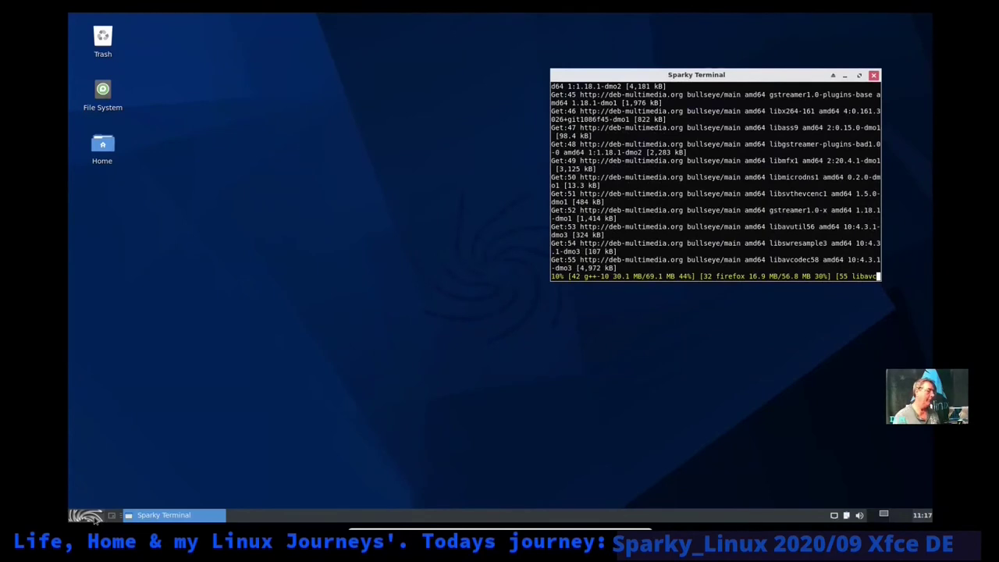
- Set the Whisker Menu to position categories next to the panel button and close its properties
left_click(87, 516)
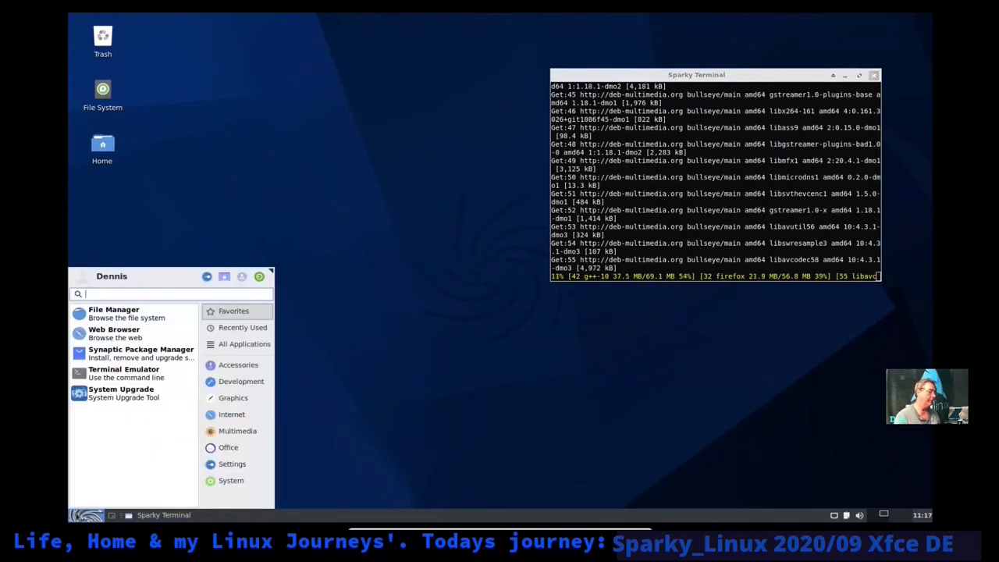
left_click(87, 515)
right_click(88, 515)
left_click(124, 445)
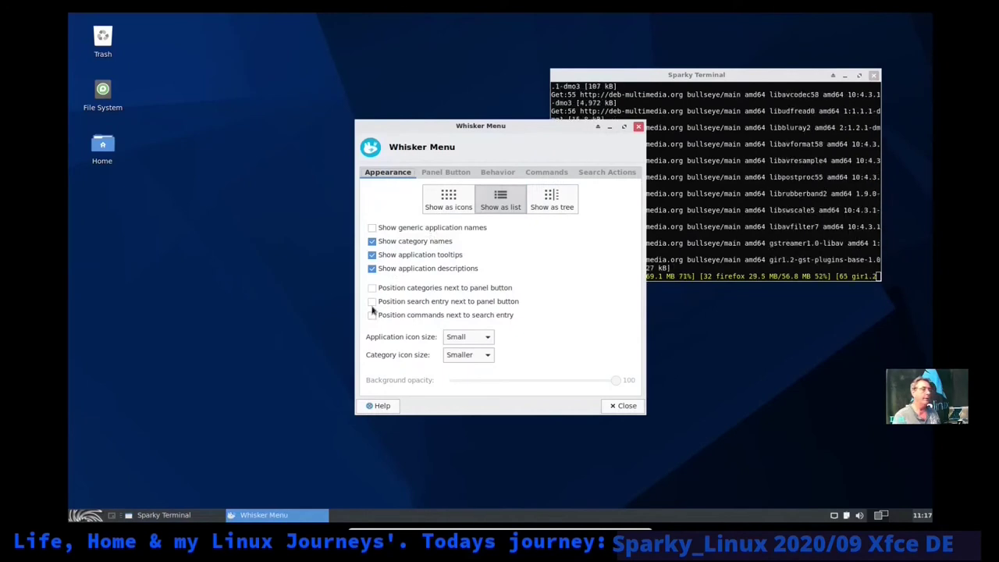
left_click(371, 288)
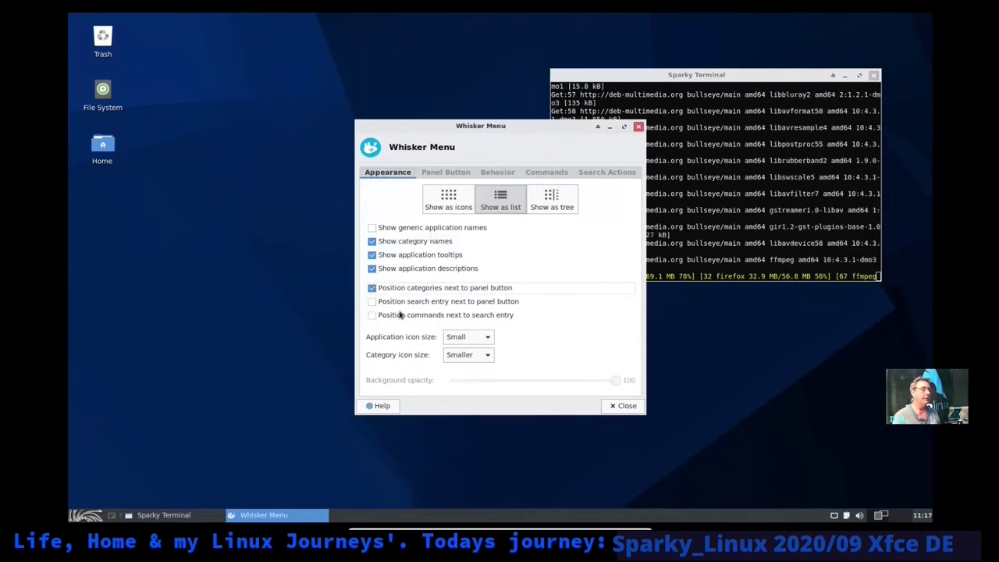
left_click(621, 406)
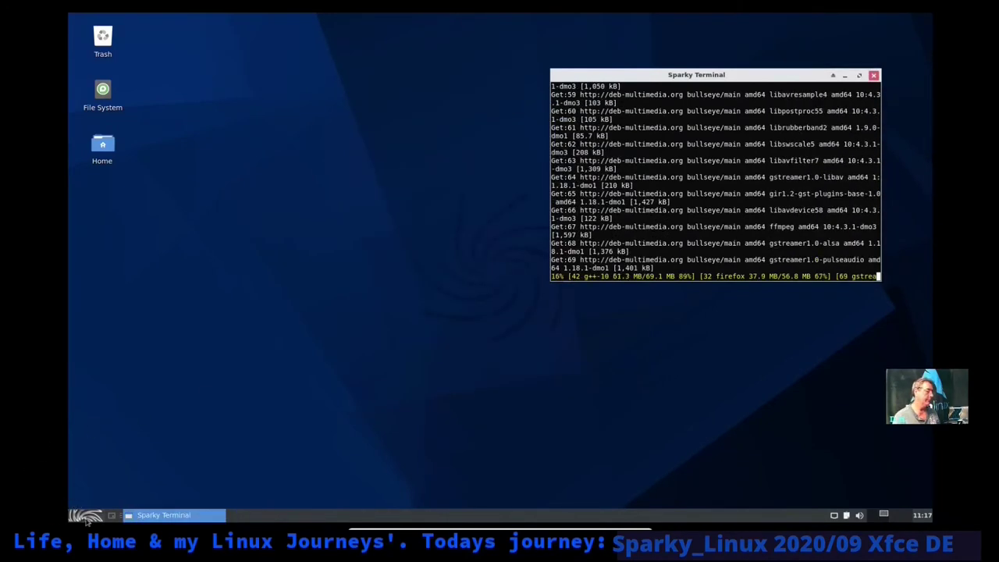
- Search the applications menu for "gpa" and close the menu
left_click(86, 516)
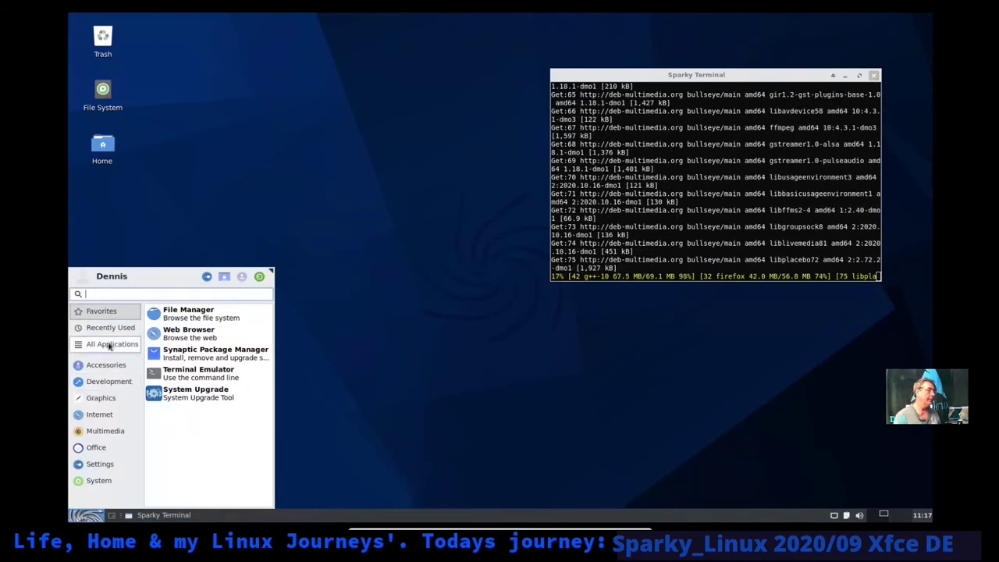
type("gpa")
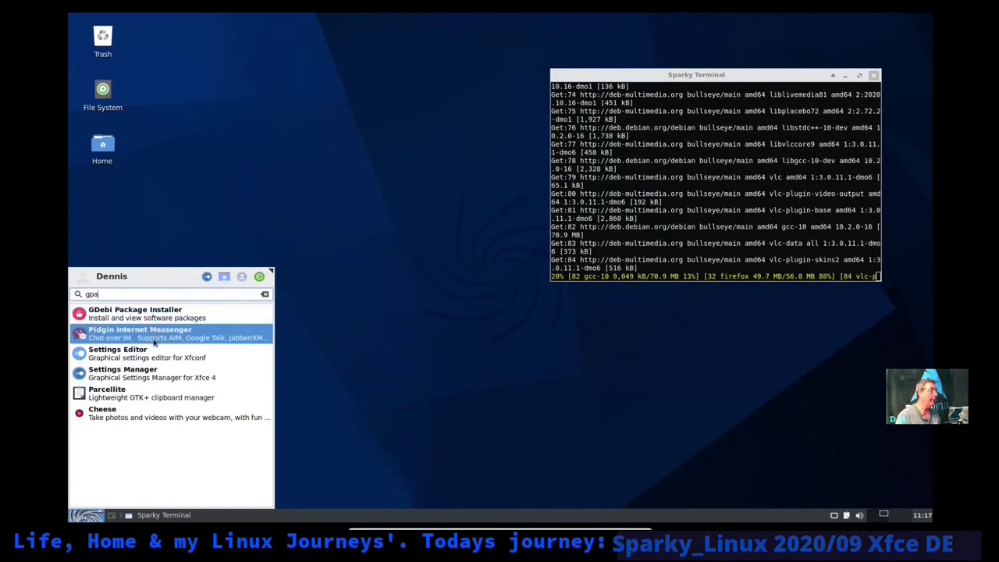
left_click(466, 352)
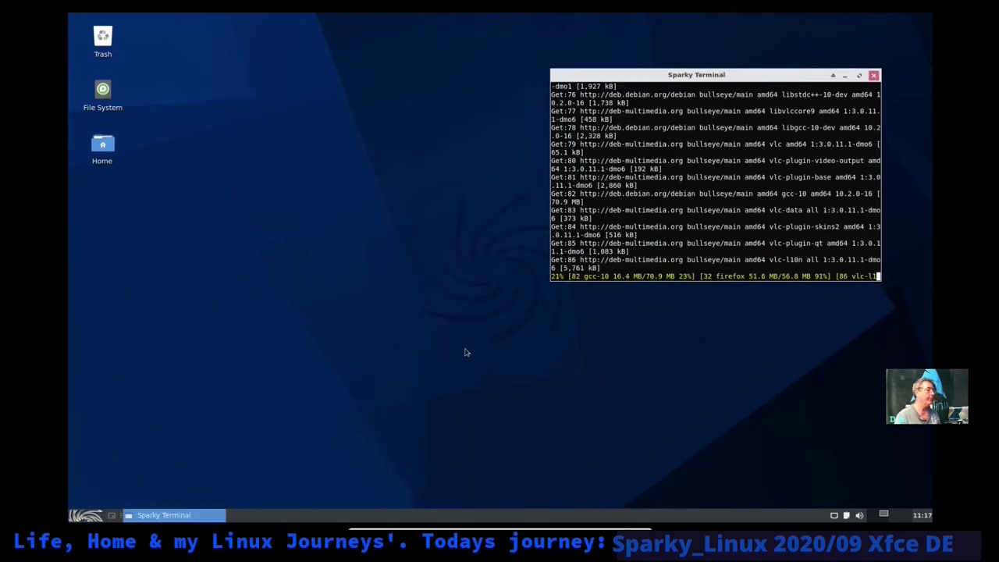
- Enlarge the applications menu in width and height and list All Applications
left_click(88, 516)
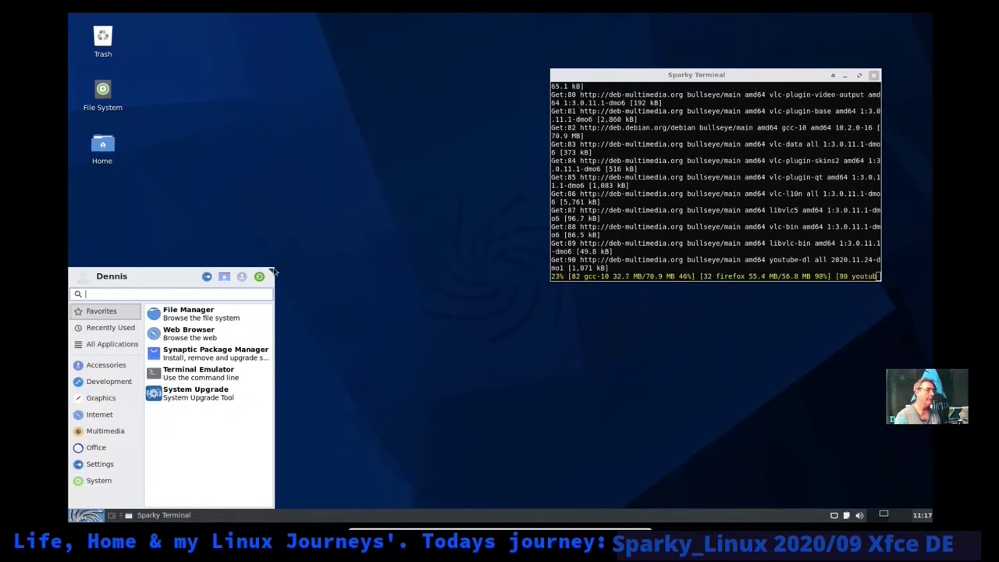
left_click_drag(270, 272, 348, 143)
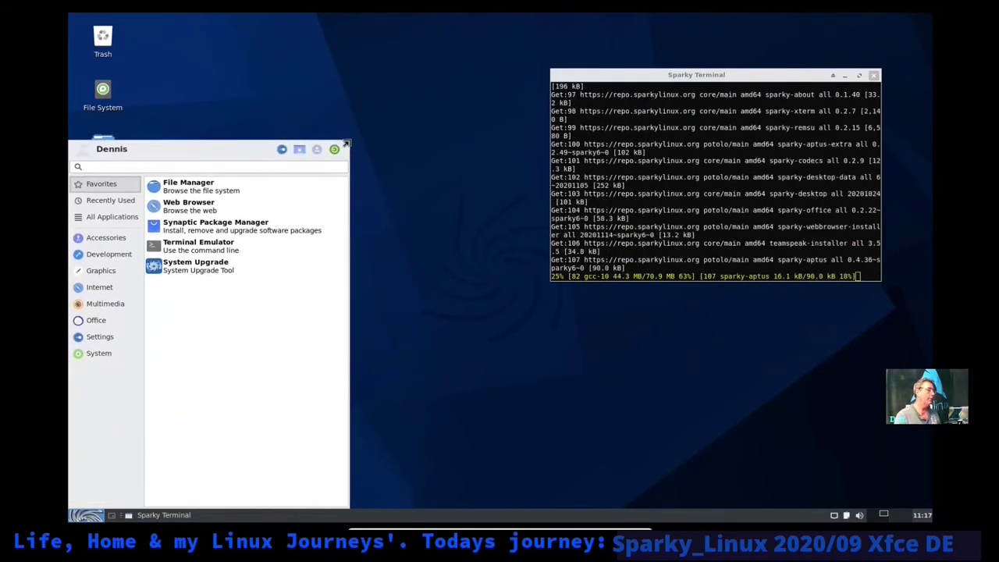
left_click(116, 218)
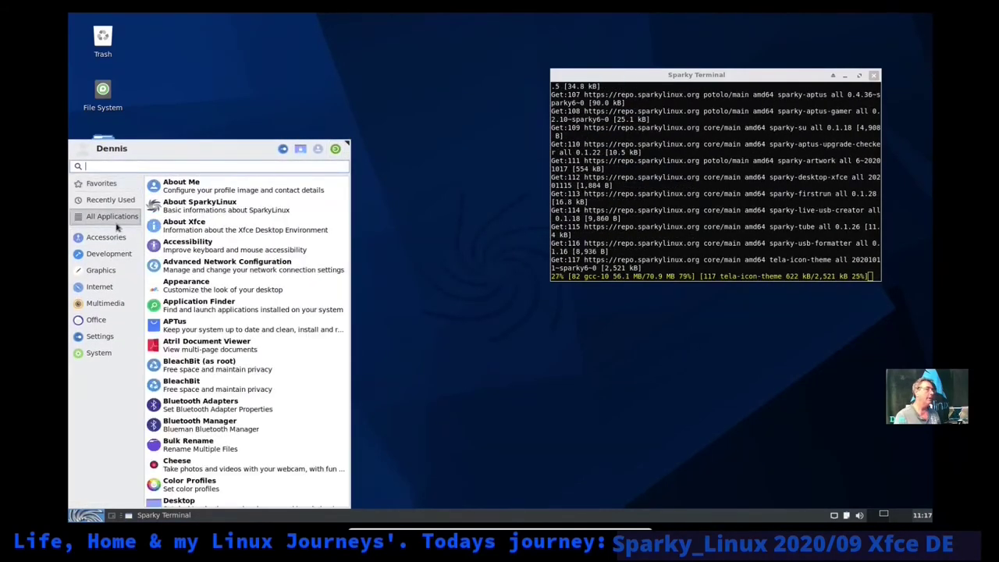
- Open the About Me profile and browse the computer's file system for a profile photo
left_click(282, 191)
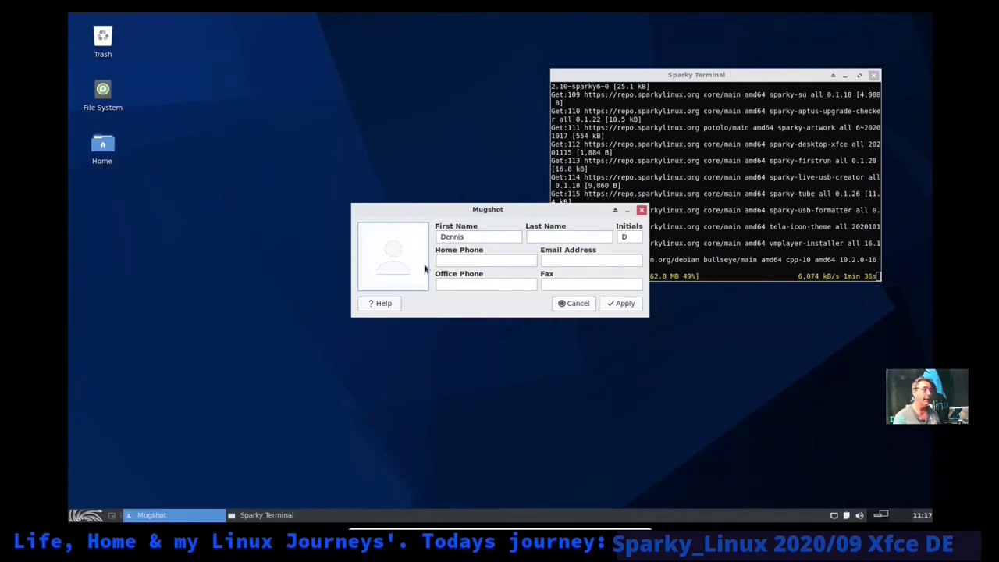
left_click(398, 253)
left_click(390, 297)
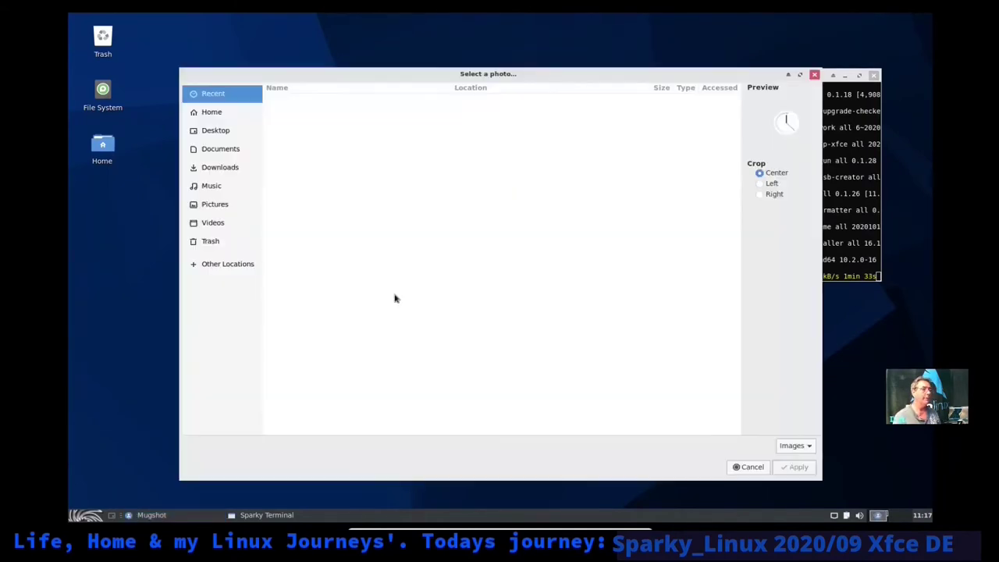
left_click(221, 265)
left_click(316, 109)
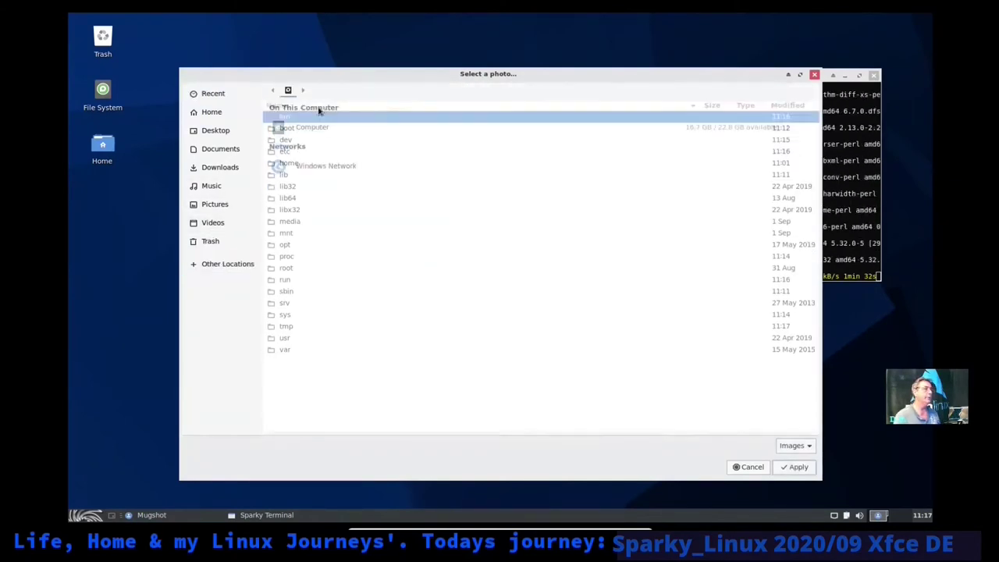
- Set xfce-teal.jpg from usr/share/backgrounds/xfce as the profile photo and apply the profile
left_click(299, 341)
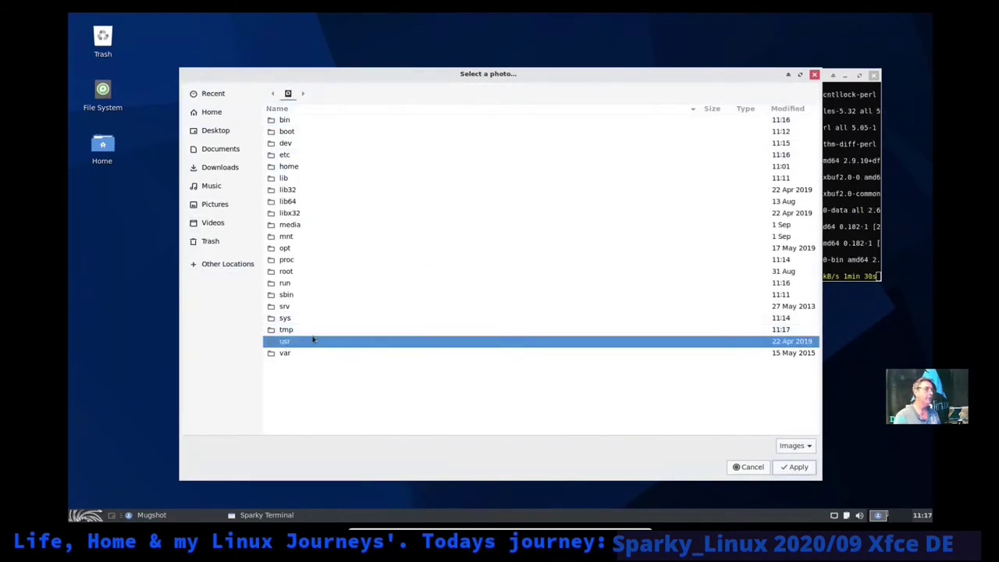
double_click(309, 344)
double_click(297, 238)
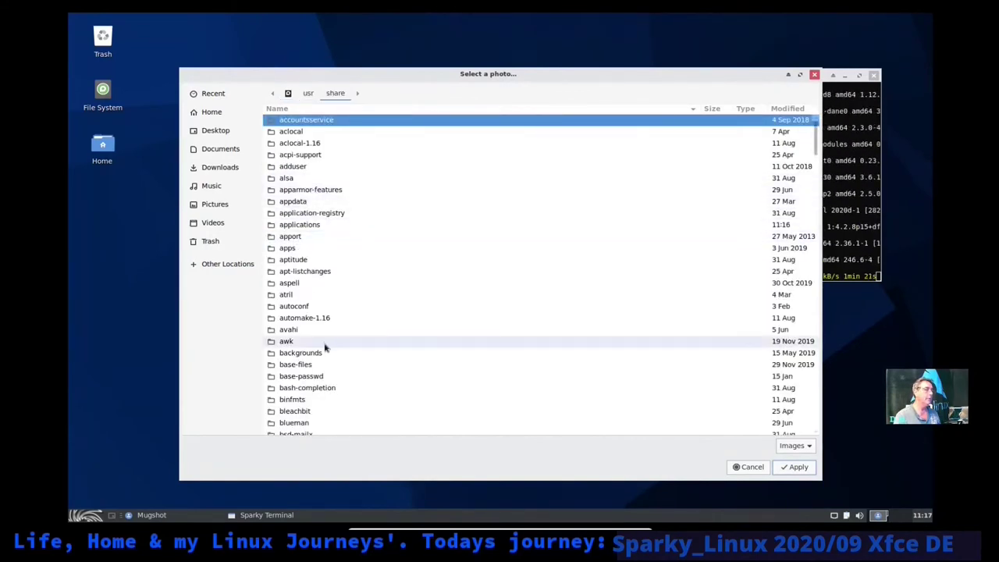
double_click(311, 356)
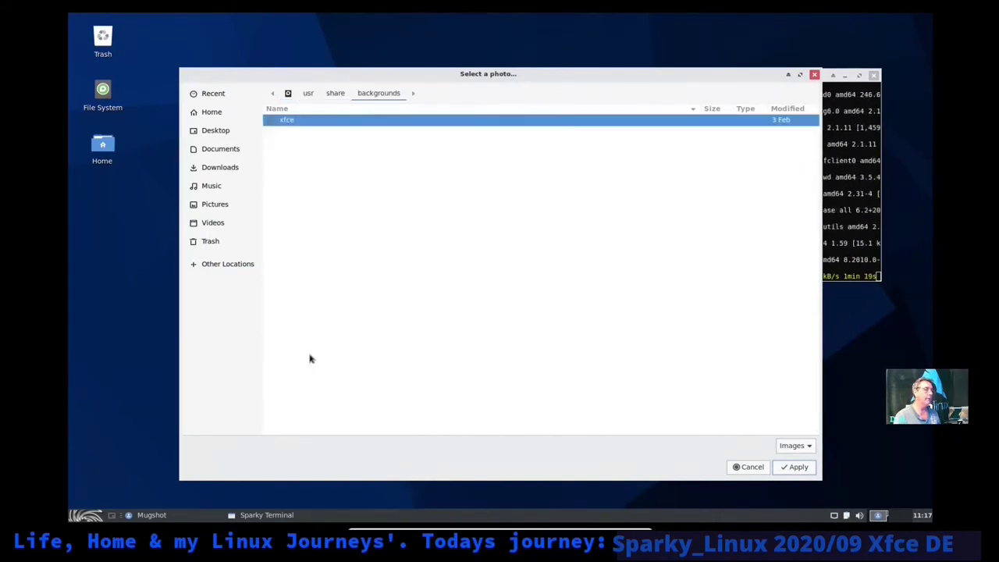
double_click(328, 121)
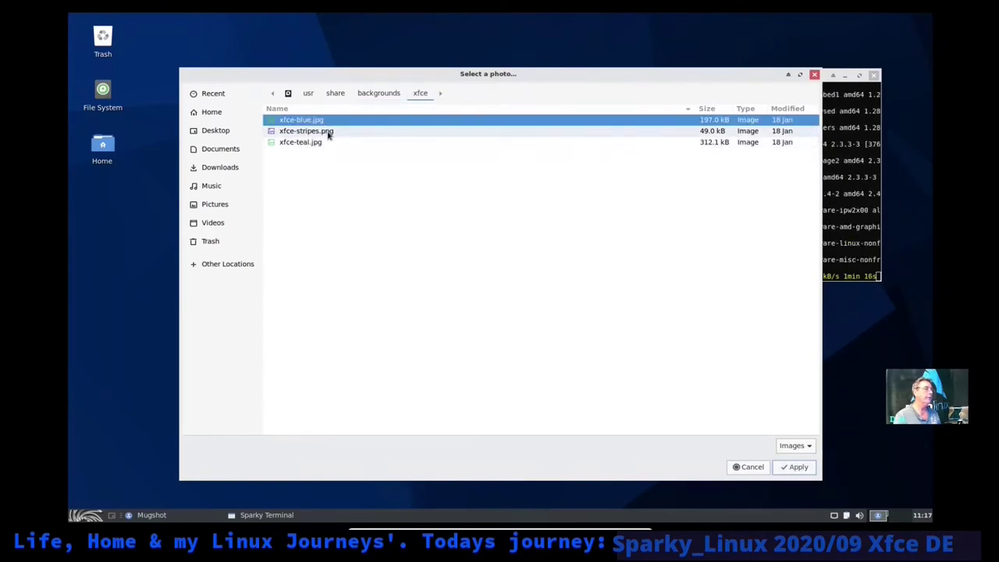
left_click(313, 144)
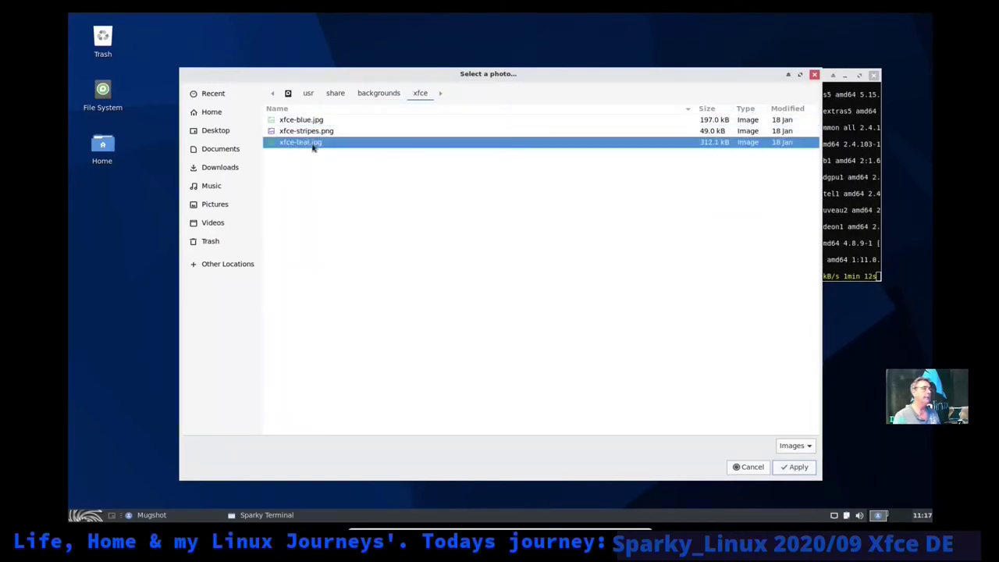
left_click(796, 466)
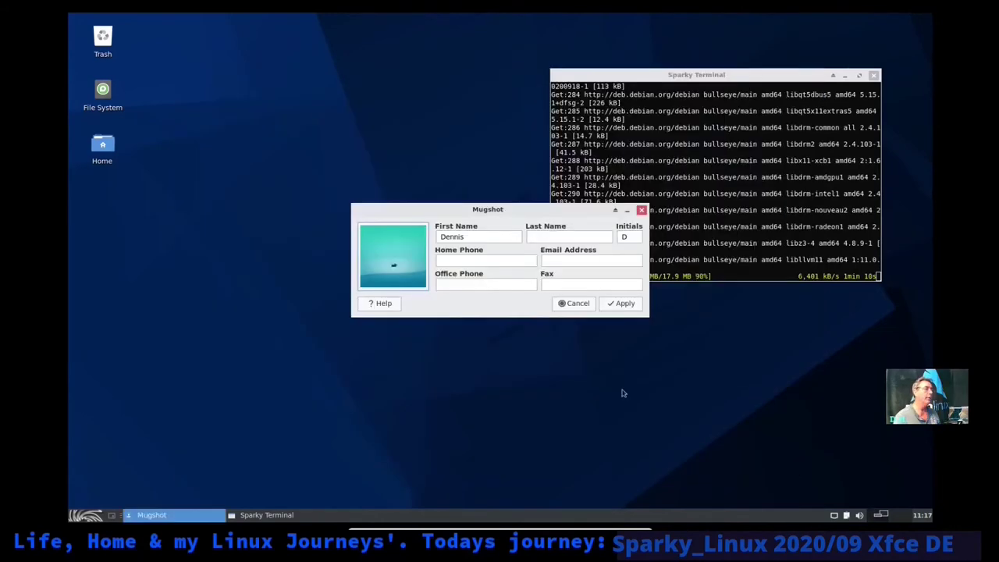
left_click_drag(543, 212, 369, 130)
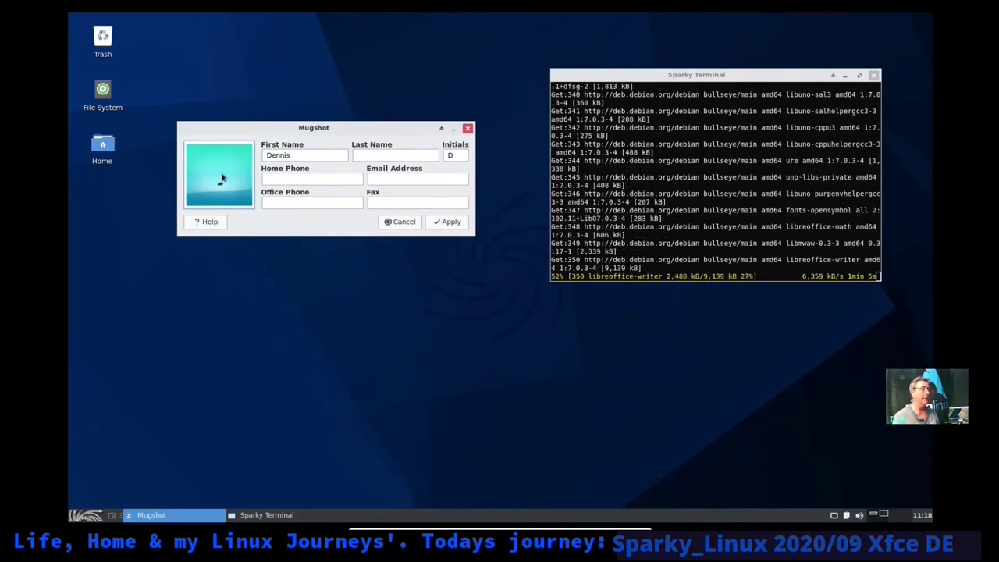
left_click(448, 221)
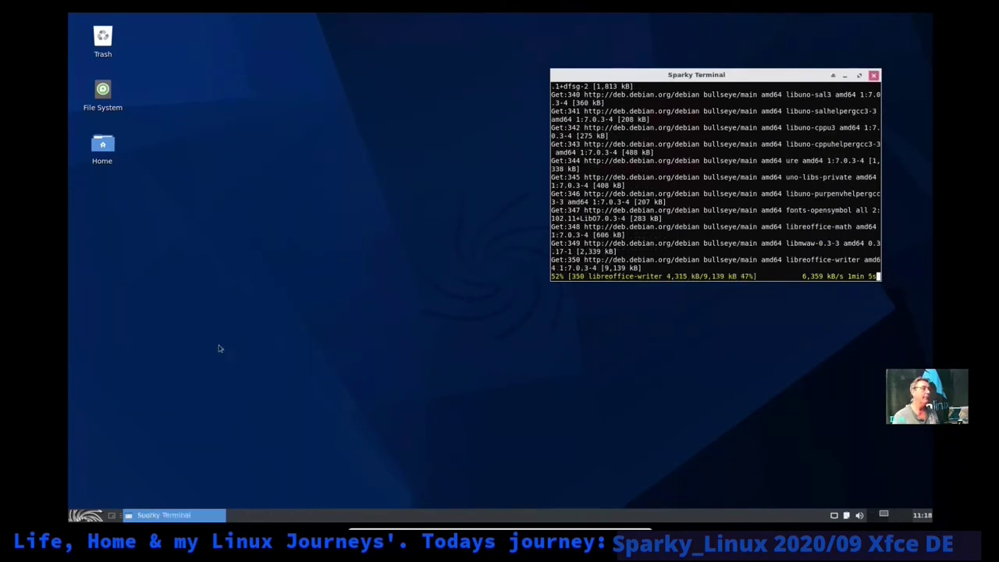
- Open About Xfce from the list of all applications
key("super")
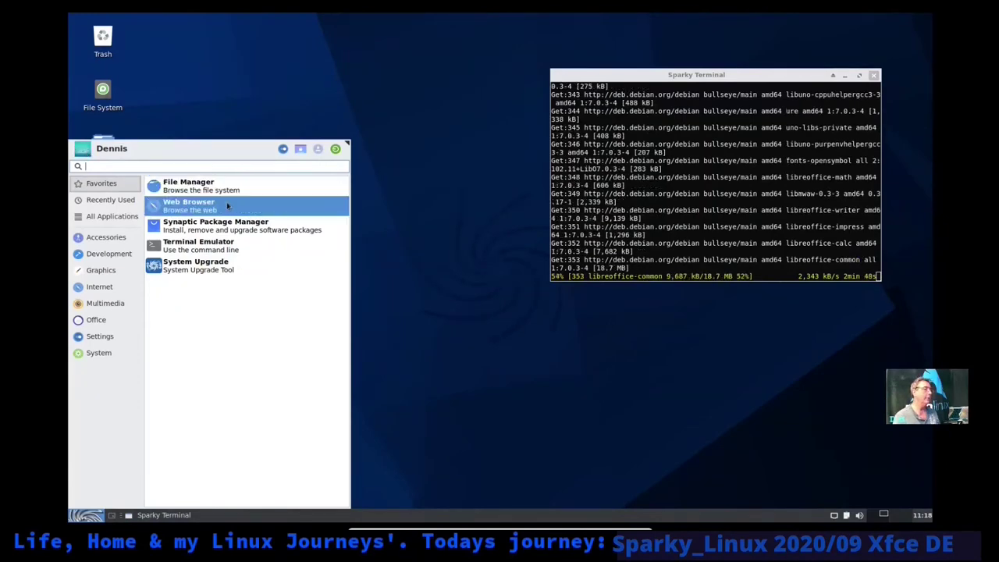
left_click(110, 220)
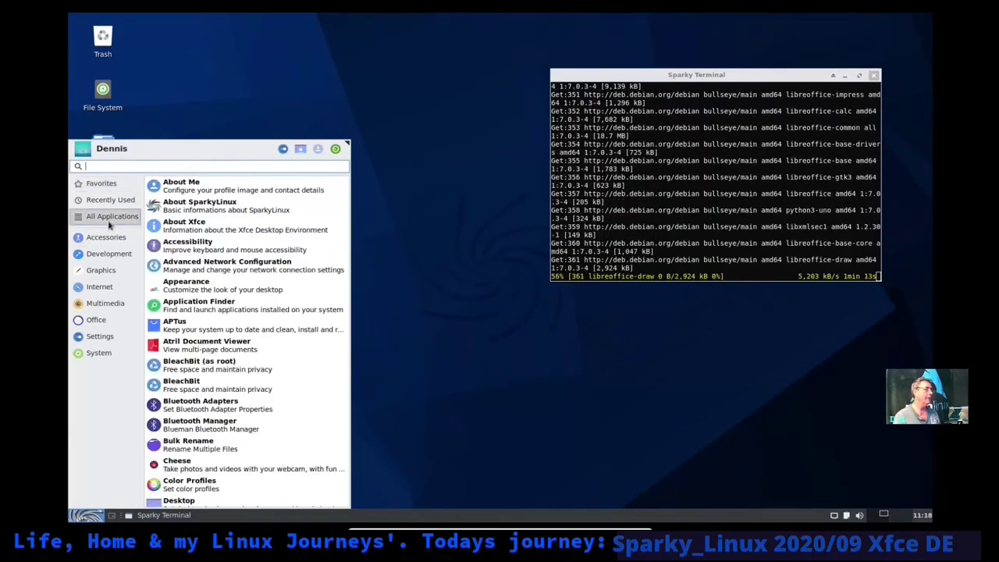
left_click(250, 230)
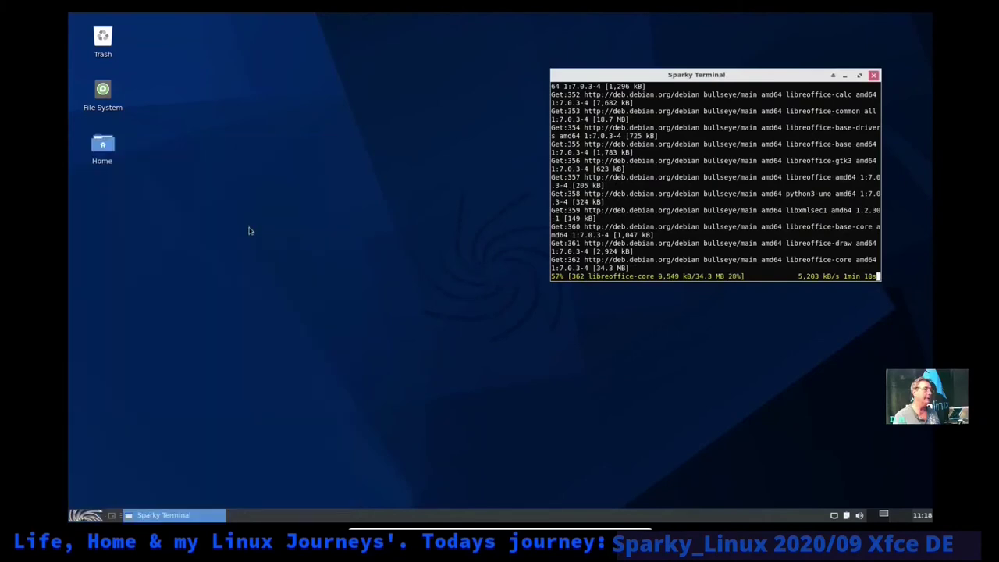
- Look through all applications, open Firewall Configuration and authenticate with the account password
left_click(93, 519)
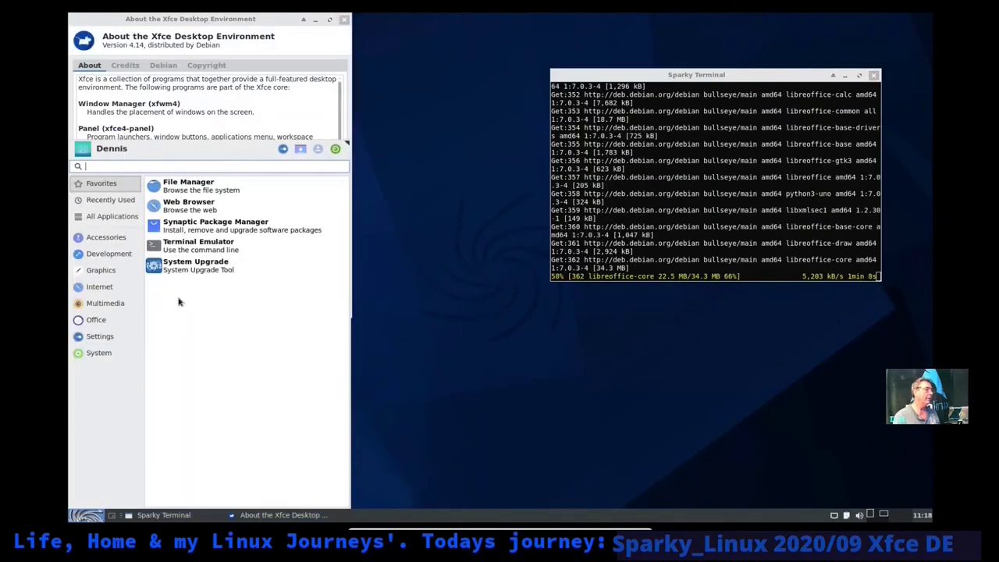
left_click(97, 223)
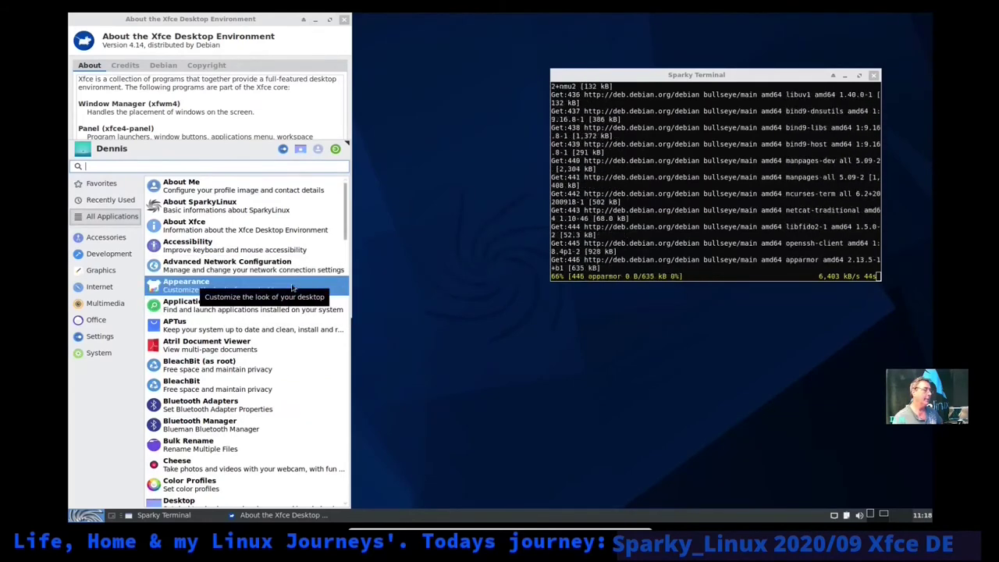
scroll(292, 286, "down", 3)
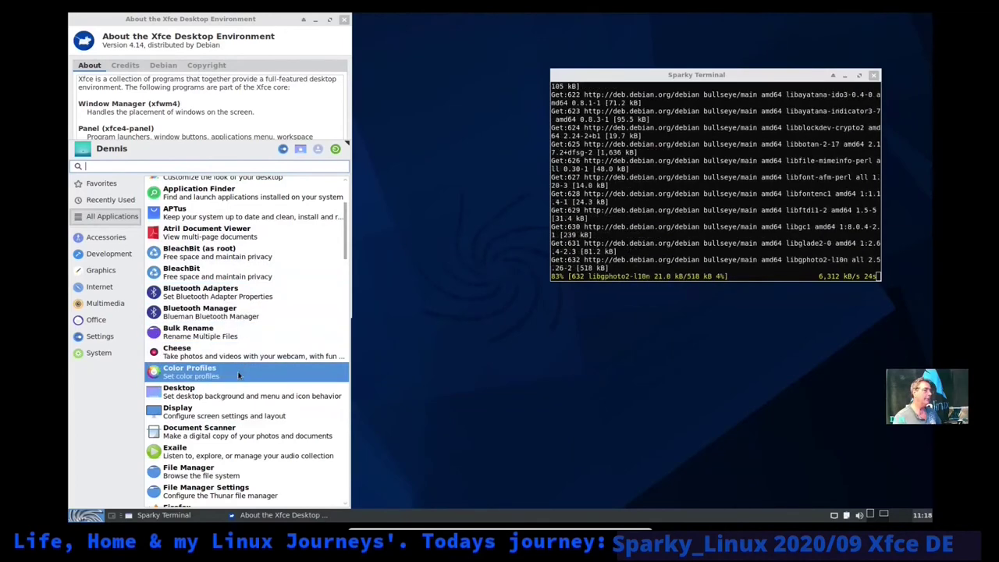
scroll(237, 374, "down", 2)
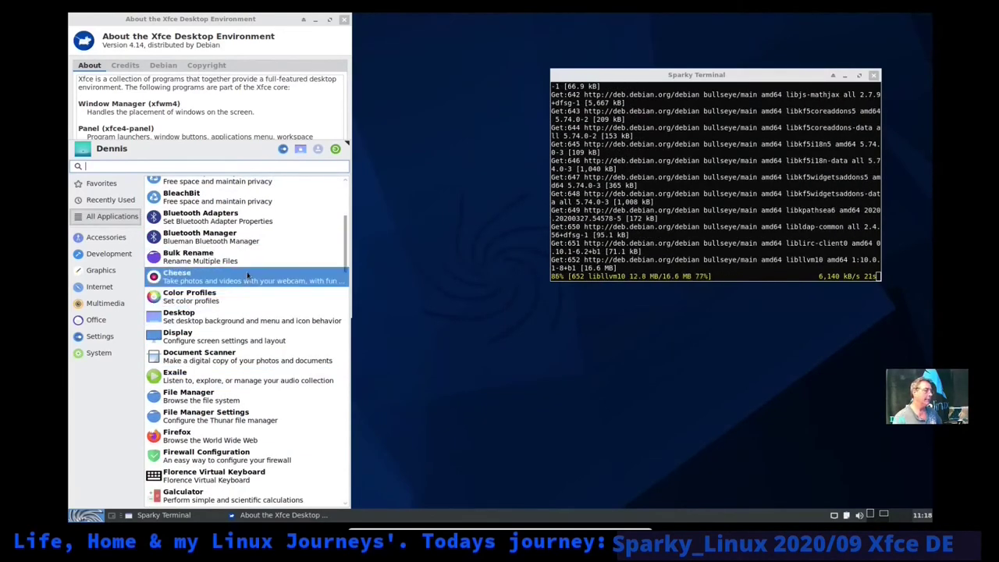
scroll(247, 275, "down", 2)
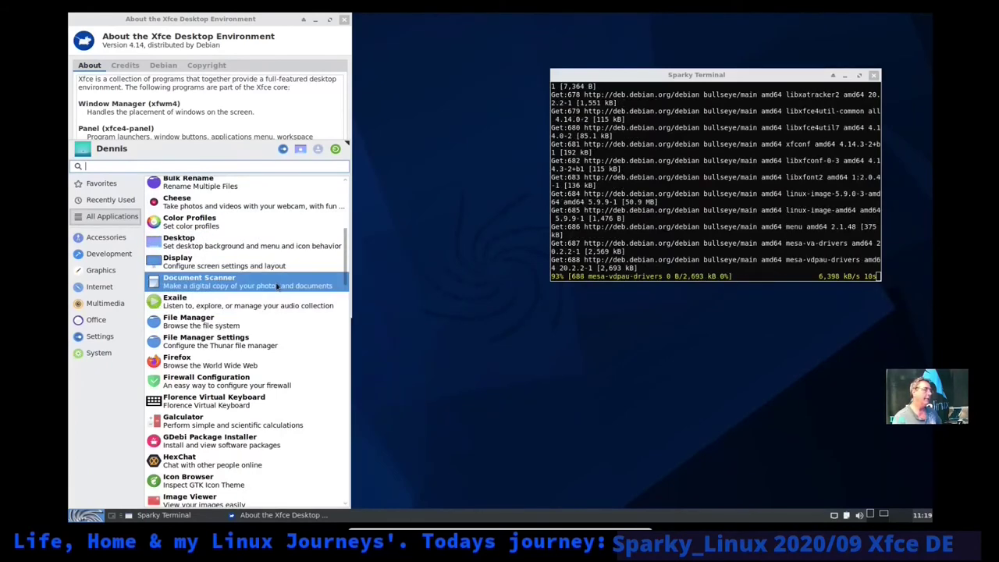
scroll(273, 302, "down", 3)
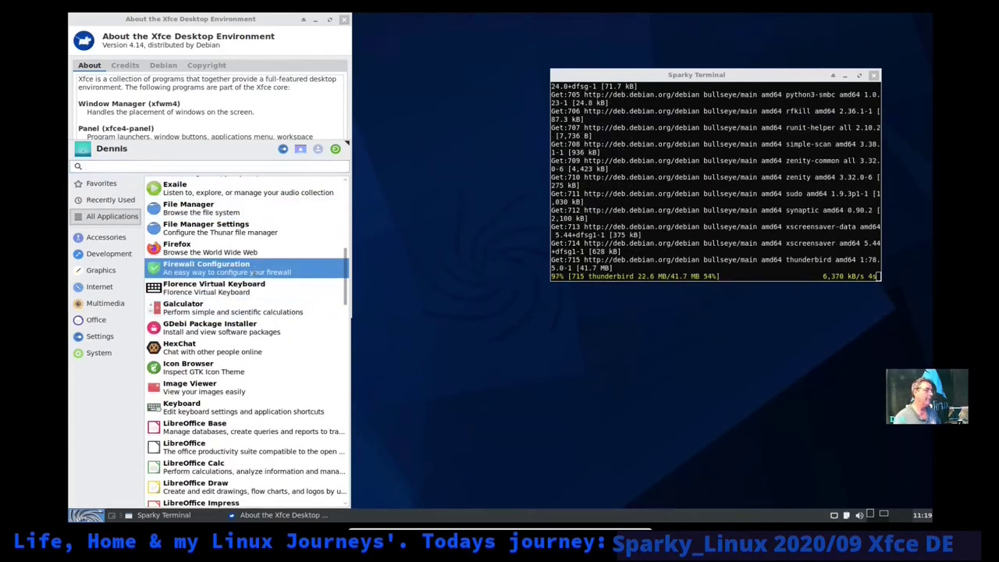
left_click(256, 271)
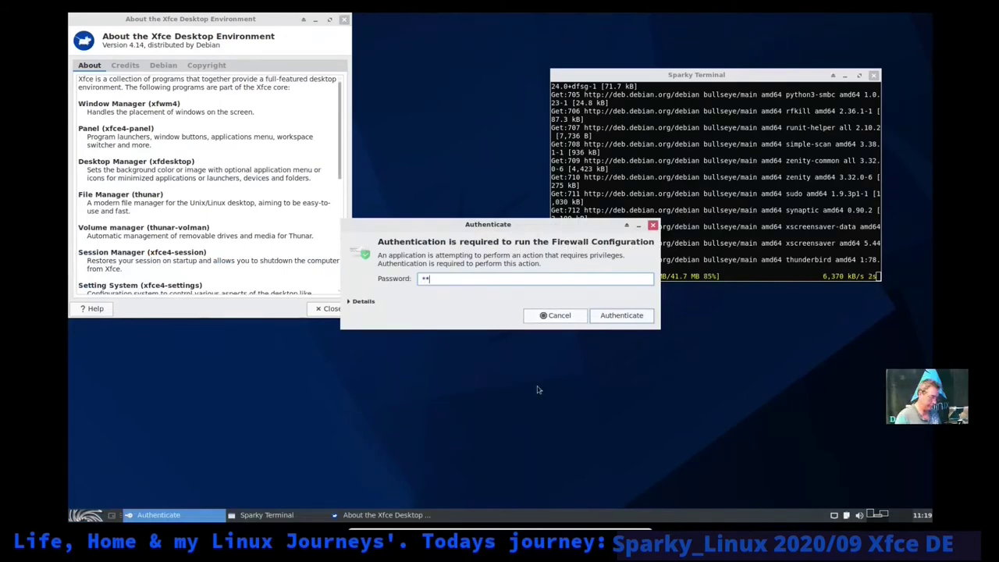
key("Return")
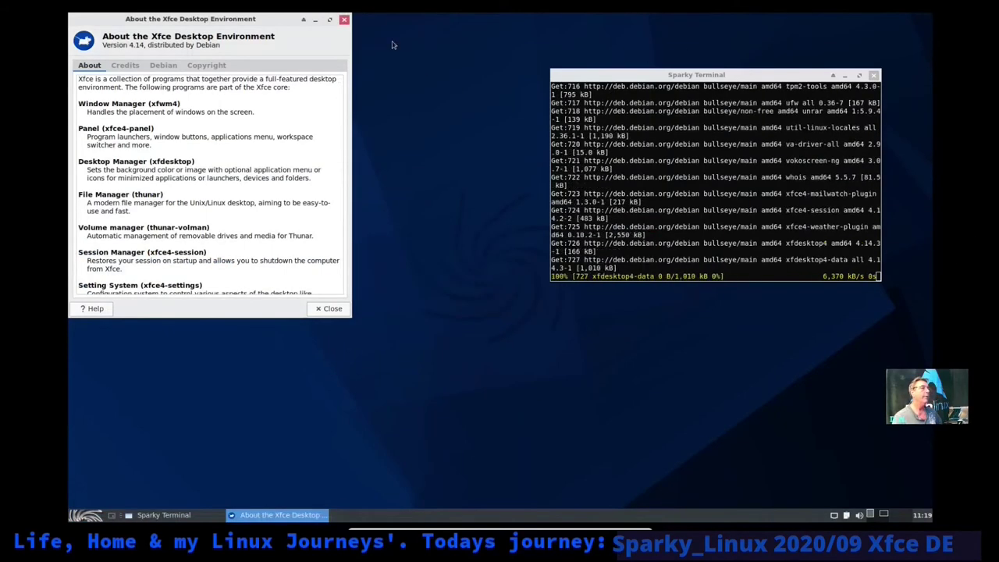
- Close the Firewall window, read through the Xfce desktop environment information and close it
left_click_drag(252, 22, 364, 60)
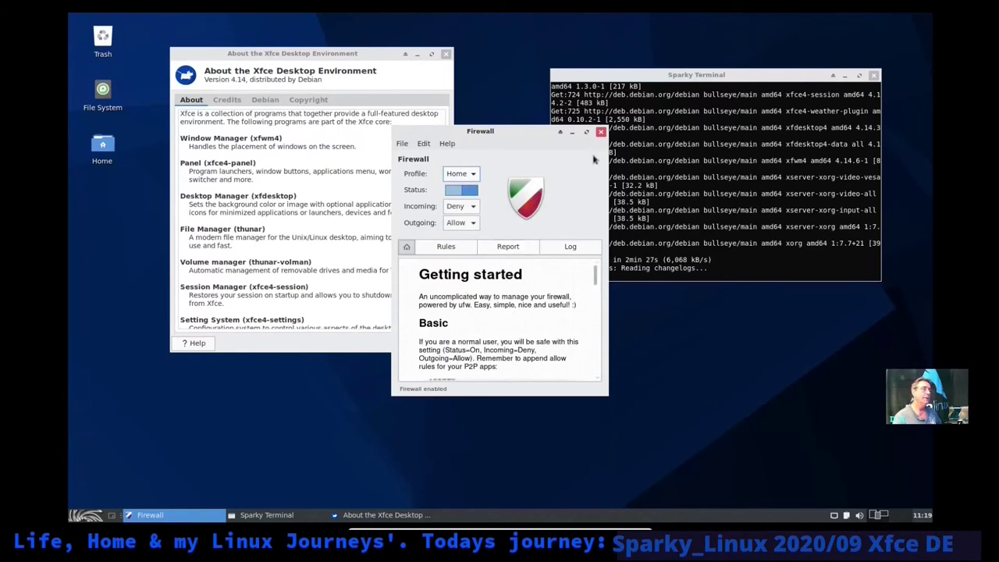
left_click(601, 131)
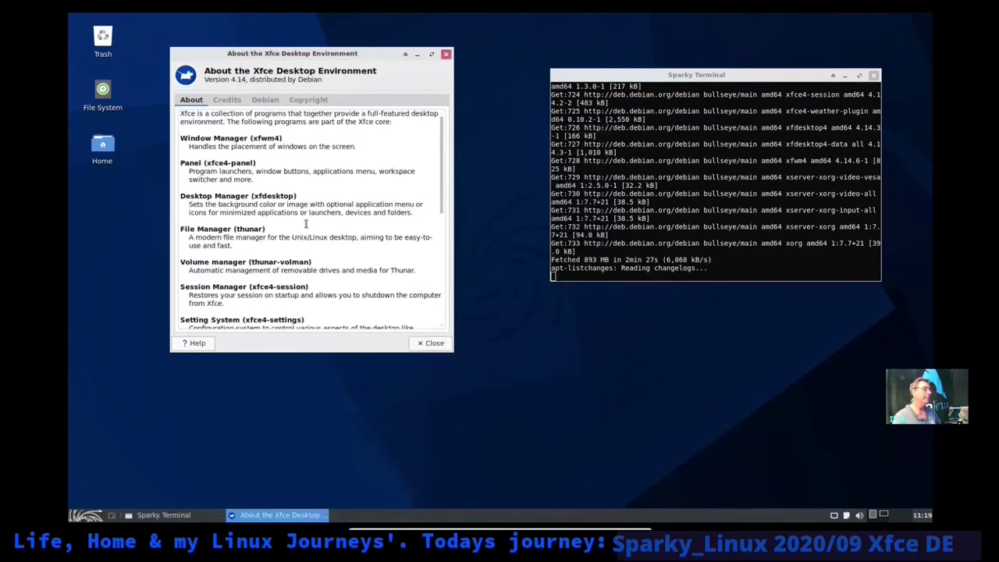
scroll(310, 221, "down", 10)
left_click(431, 343)
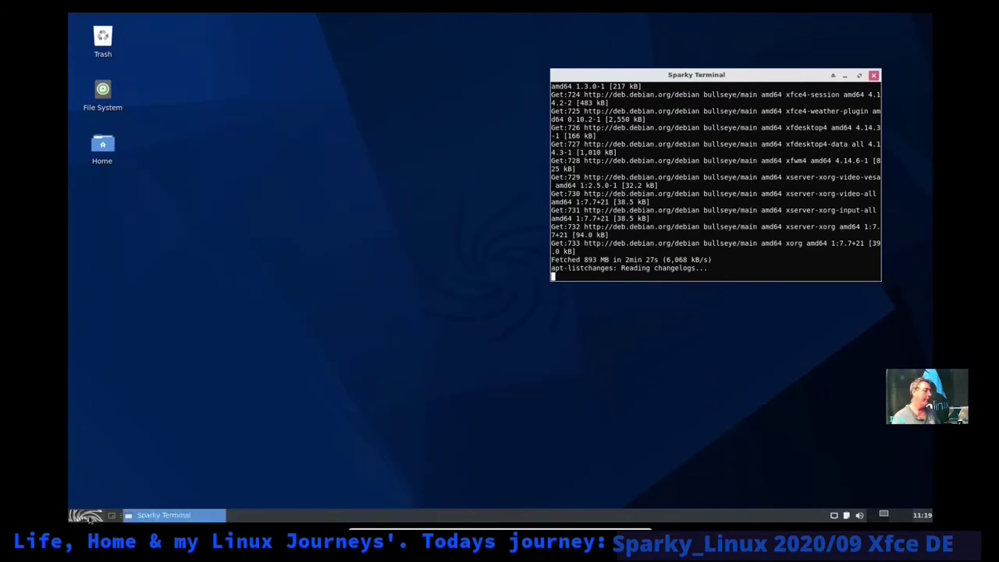
- Search the applications menu for "about", read the About SparkyLinux system information and close it
left_click(88, 516)
type("a")
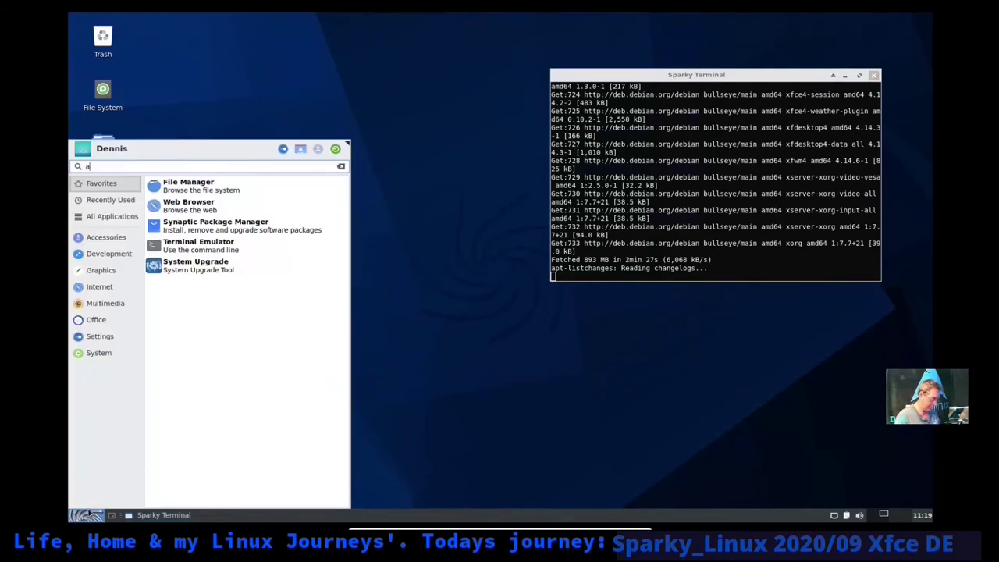
type("bout")
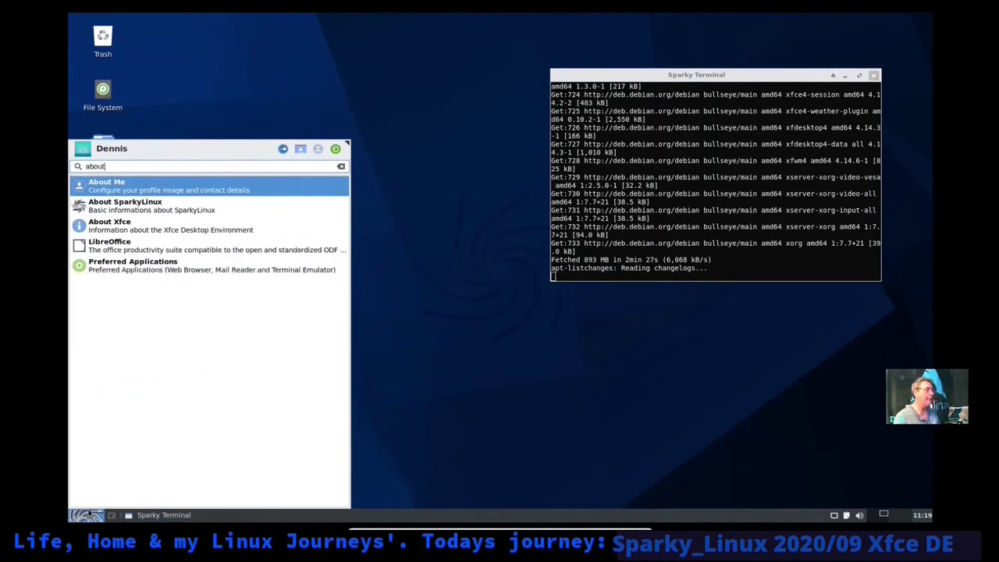
left_click(224, 215)
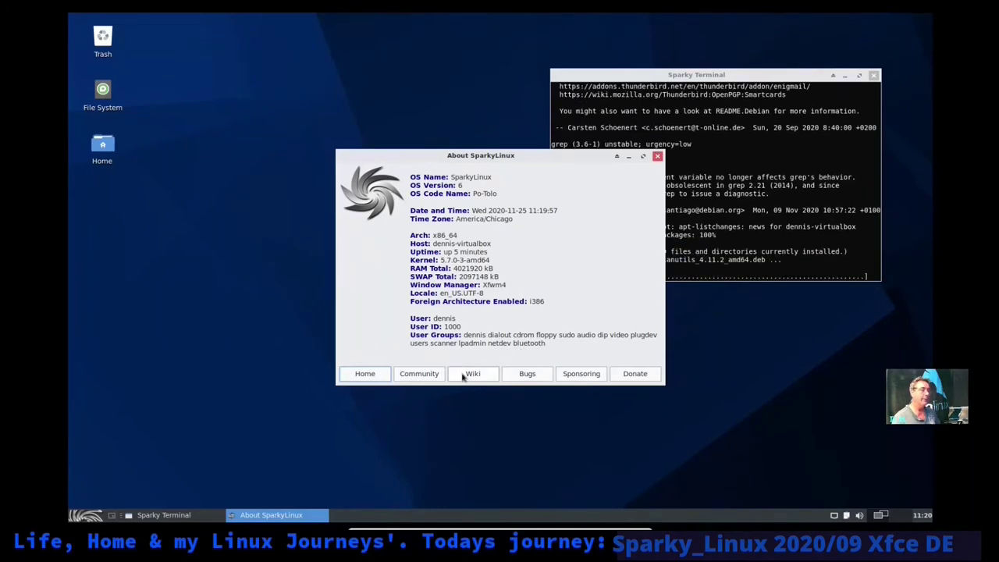
left_click(658, 157)
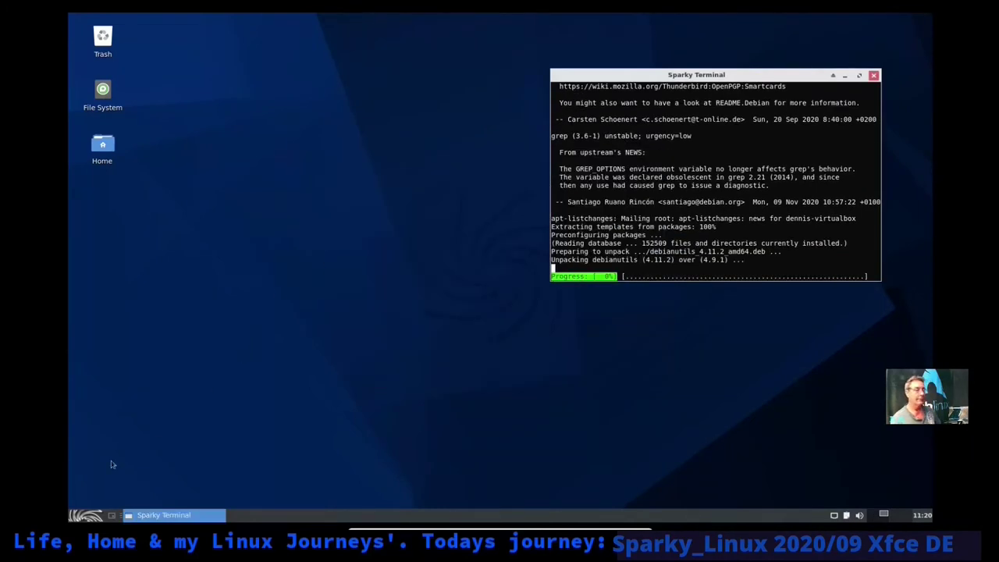
- Look through the complete list of installed applications down to Xfce Terminal, and close the applications menu
left_click(87, 515)
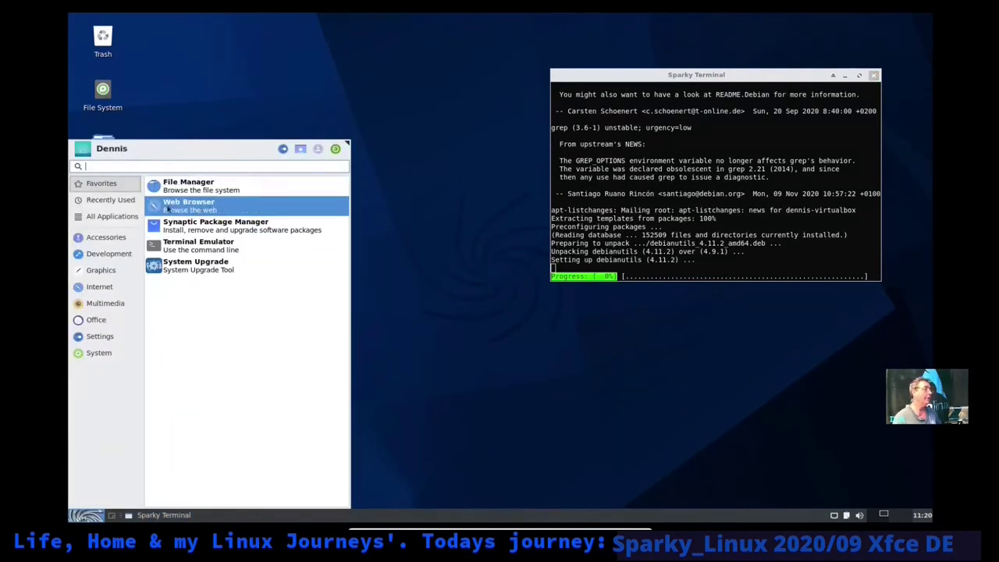
left_click(107, 220)
scroll(285, 334, "down", 6)
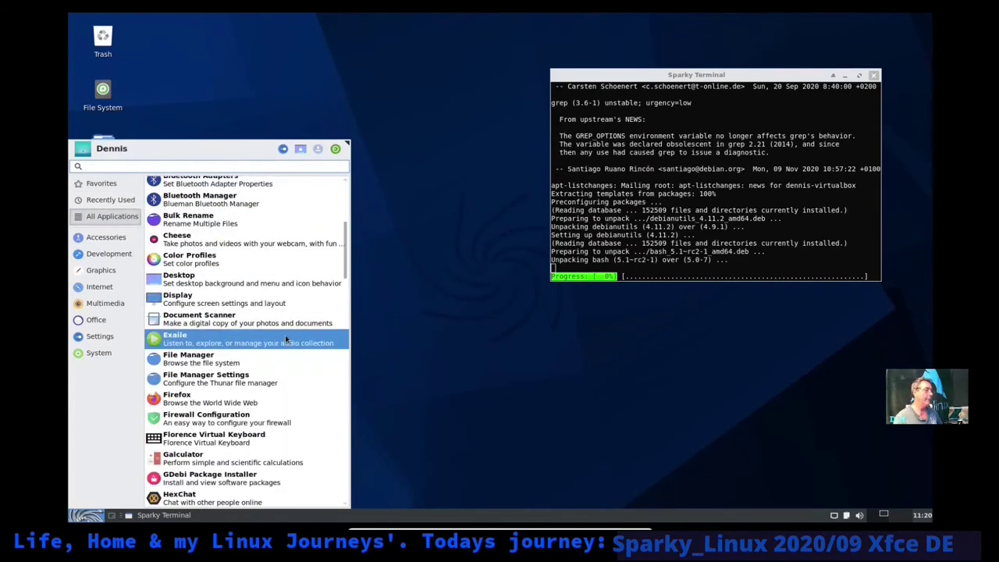
scroll(285, 340, "down", 3)
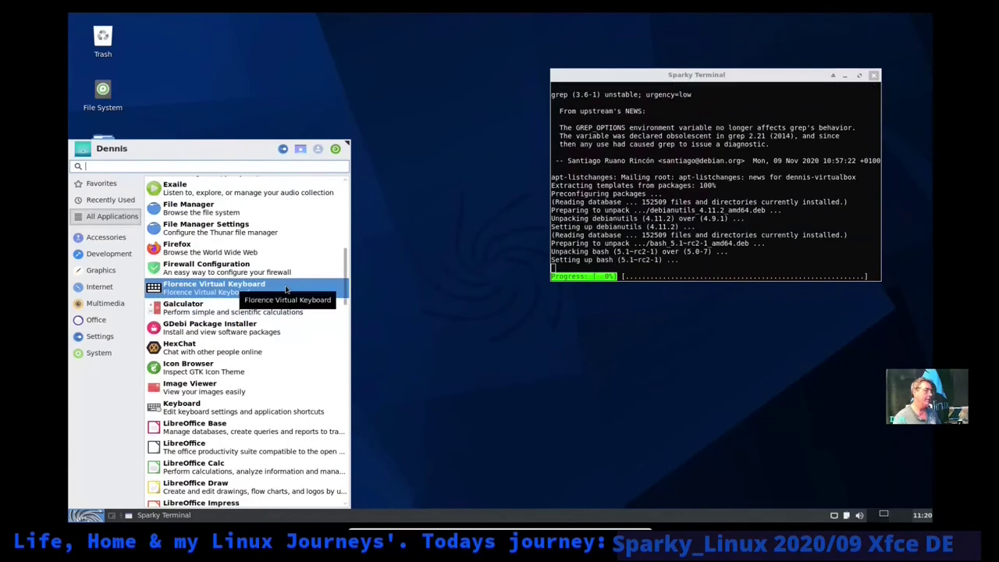
scroll(267, 355, "down", 2)
scroll(267, 357, "down", 1)
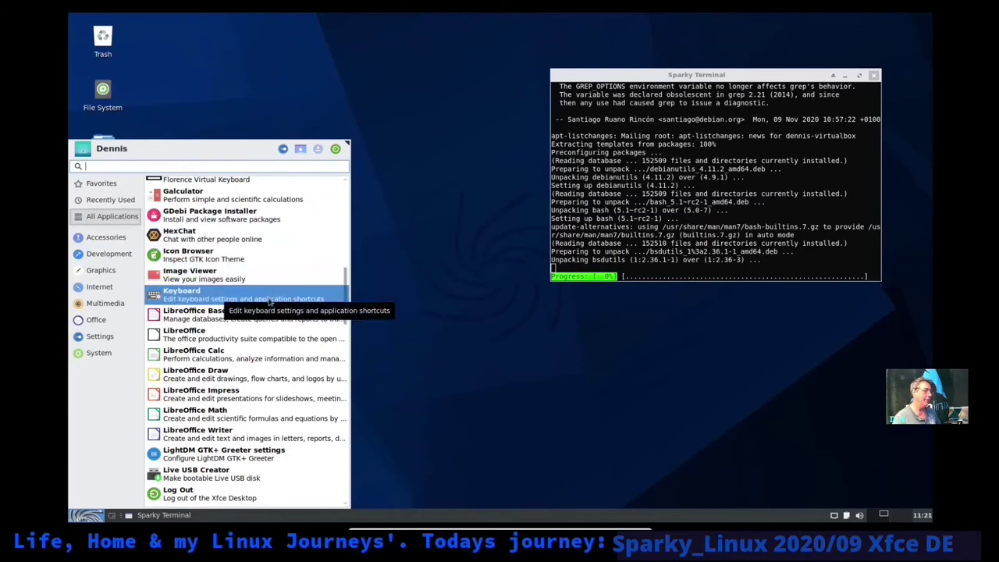
scroll(249, 424, "down", 6)
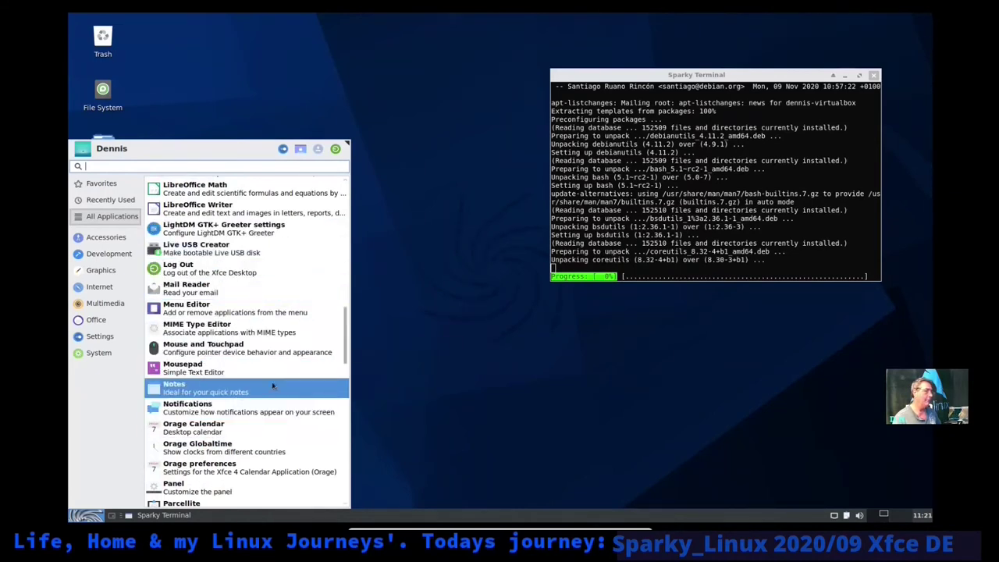
scroll(272, 385, "down", 4)
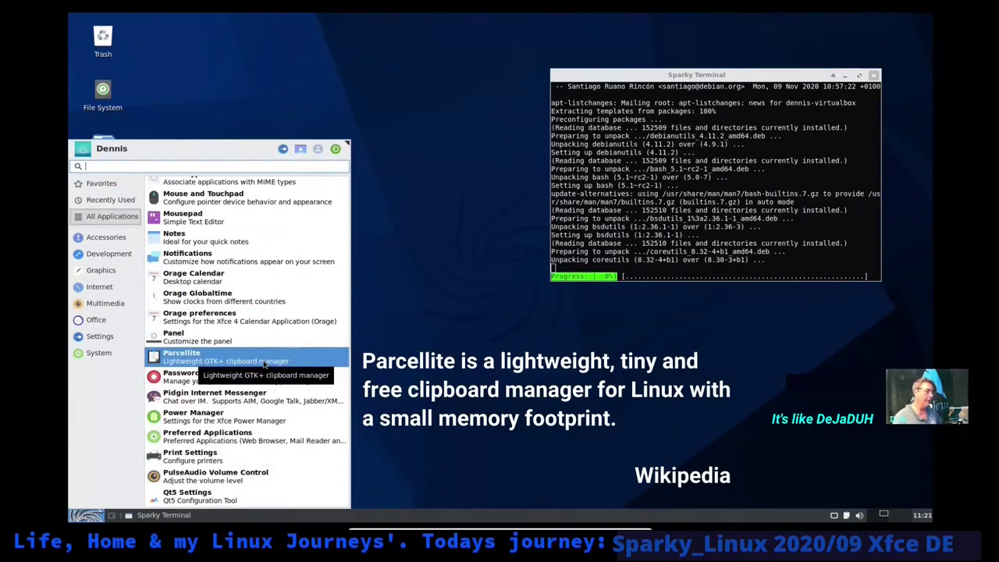
scroll(266, 364, "down", 2)
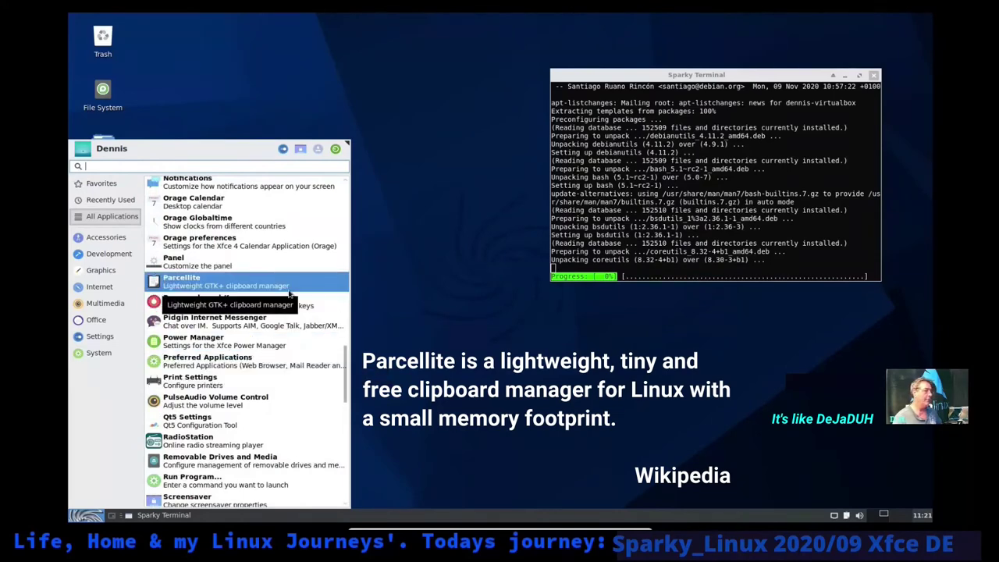
scroll(265, 402, "down", 1)
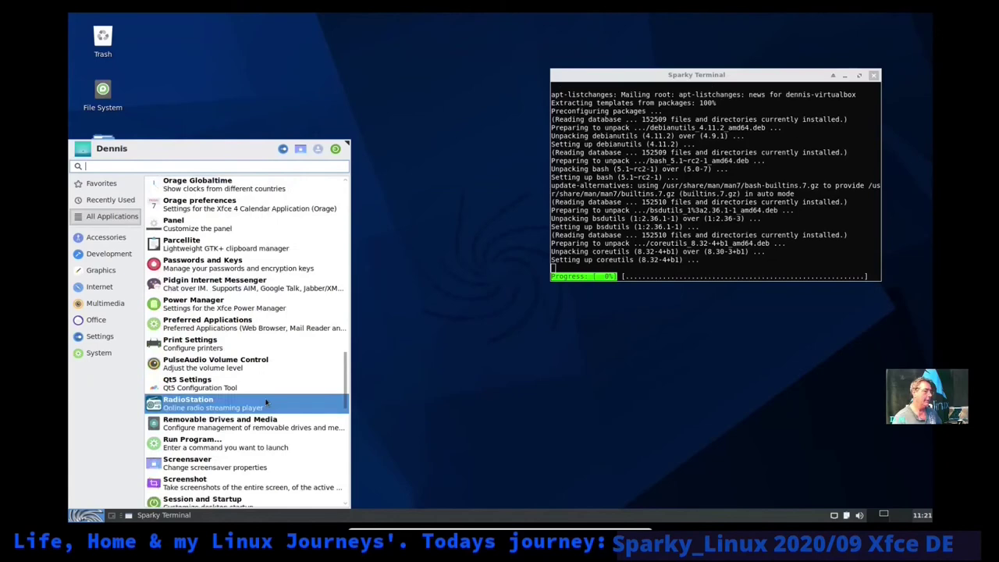
scroll(266, 402, "down", 1)
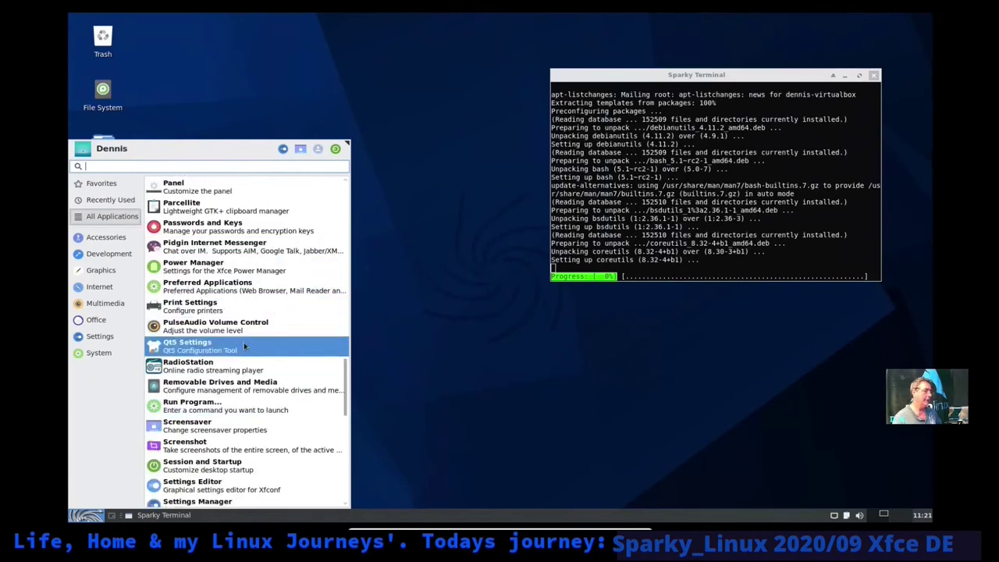
scroll(243, 338, "down", 3)
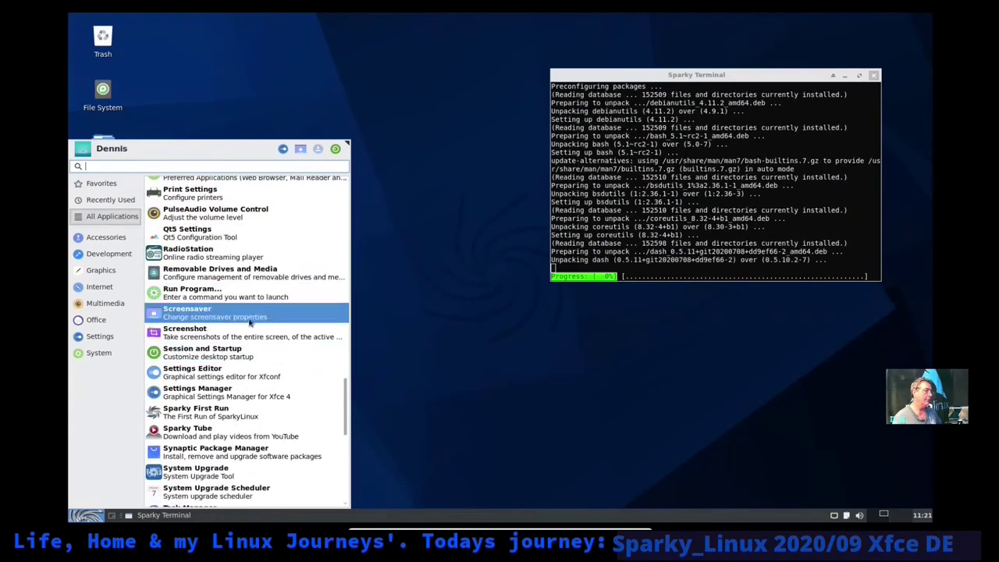
scroll(250, 322, "down", 4)
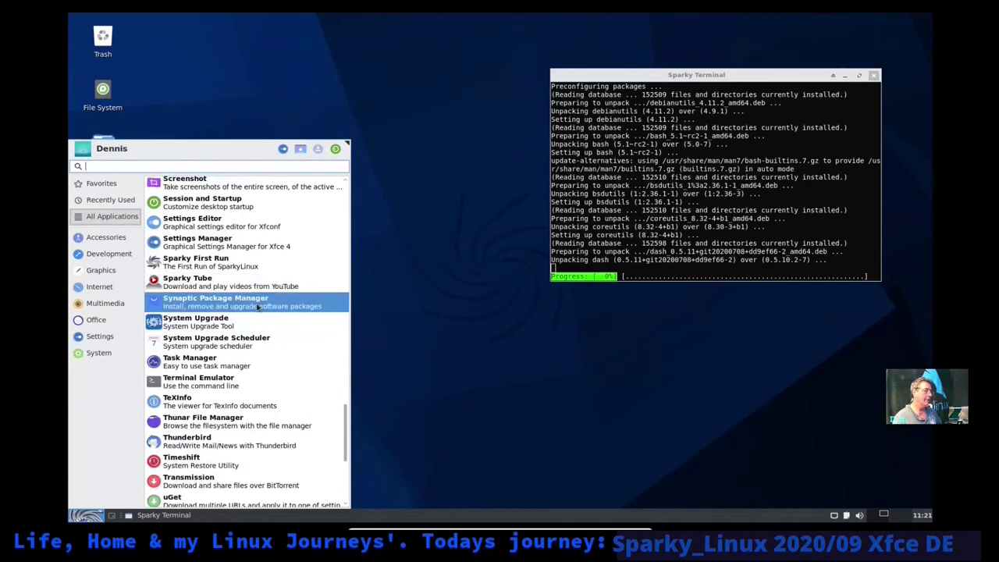
scroll(265, 383, "down", 3)
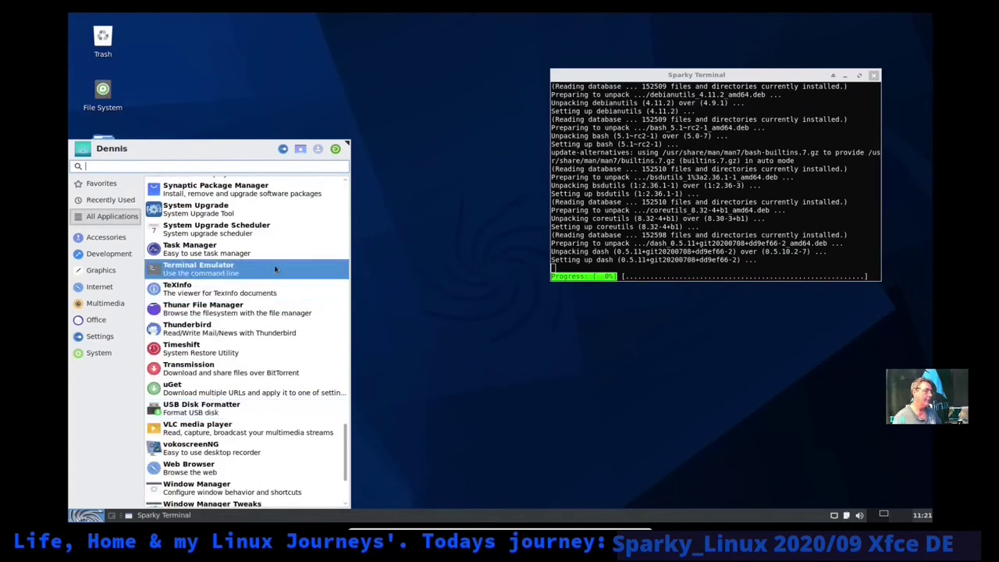
scroll(258, 312, "down", 3)
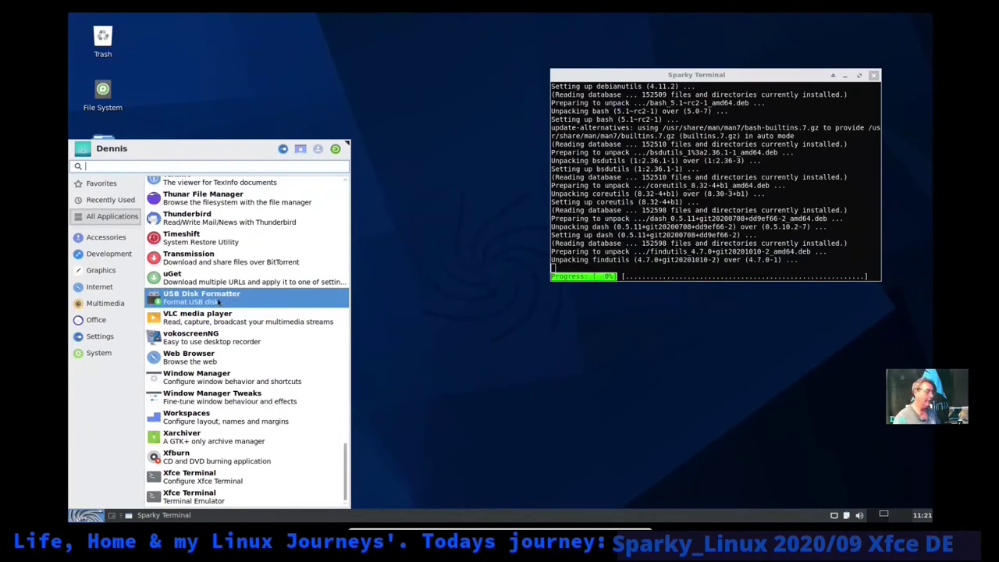
left_click(427, 228)
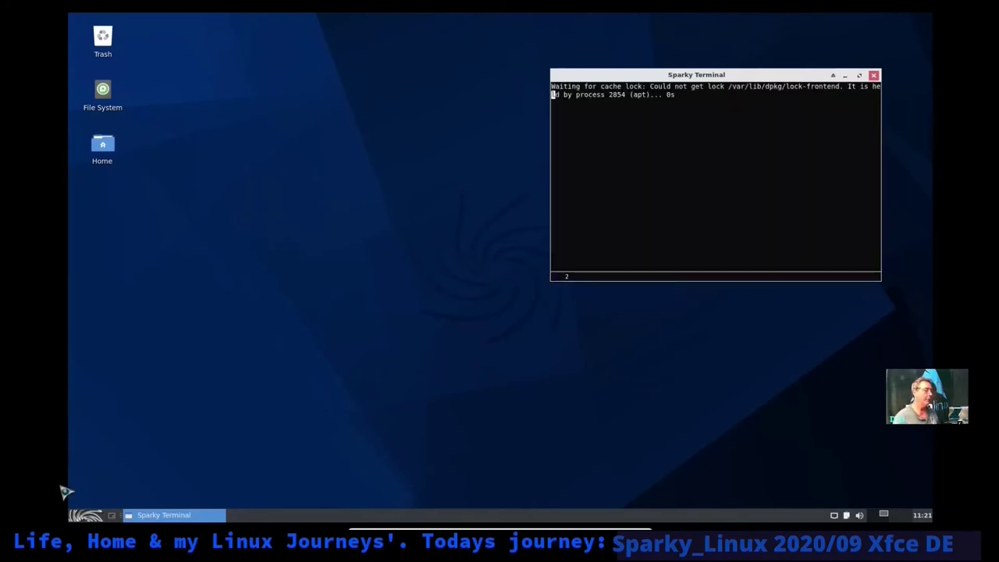
- Add a Terminal Emulator launcher to the panel from the favorites and move it beside the show-desktop launcher
left_click(88, 517)
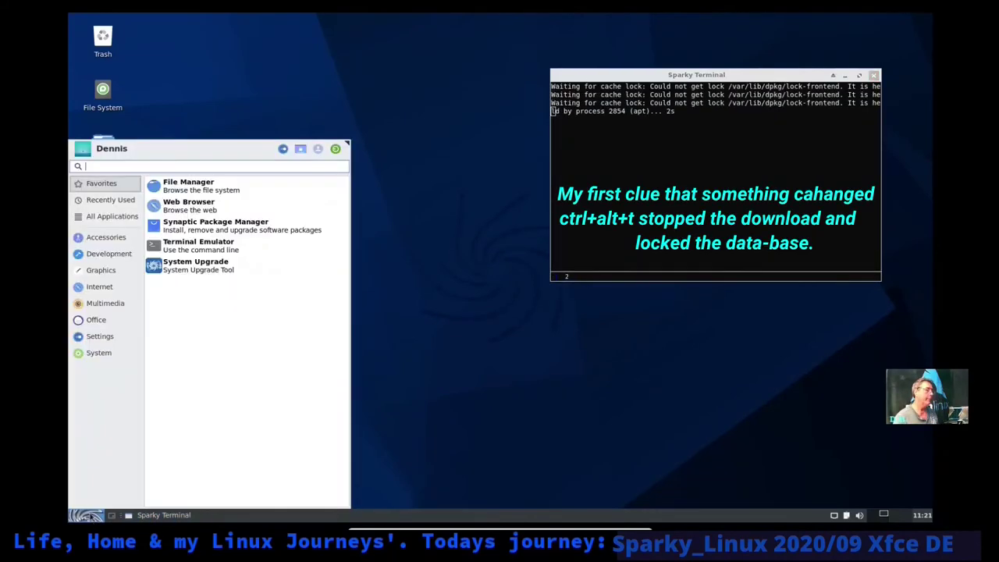
right_click(205, 248)
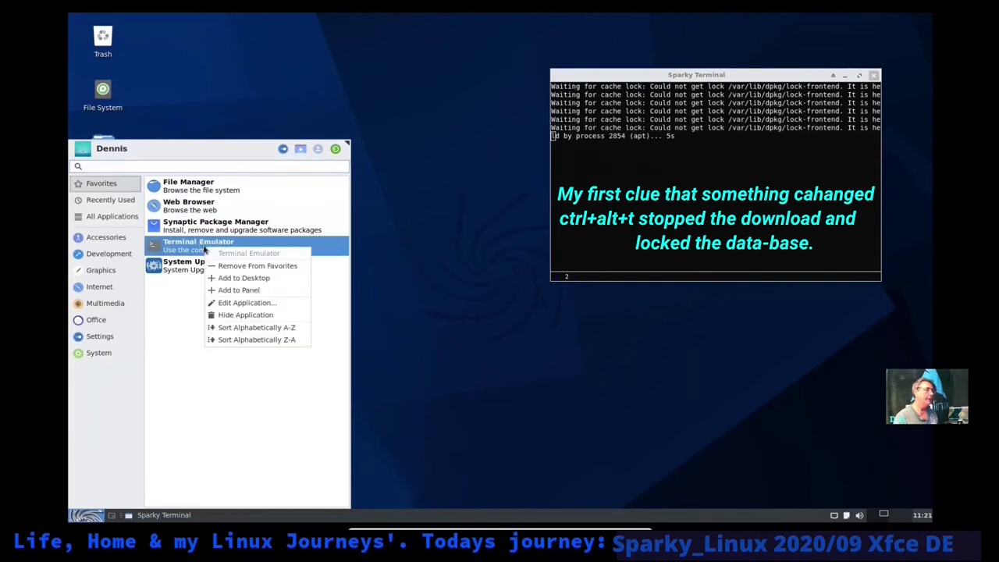
left_click(264, 291)
left_click(757, 380)
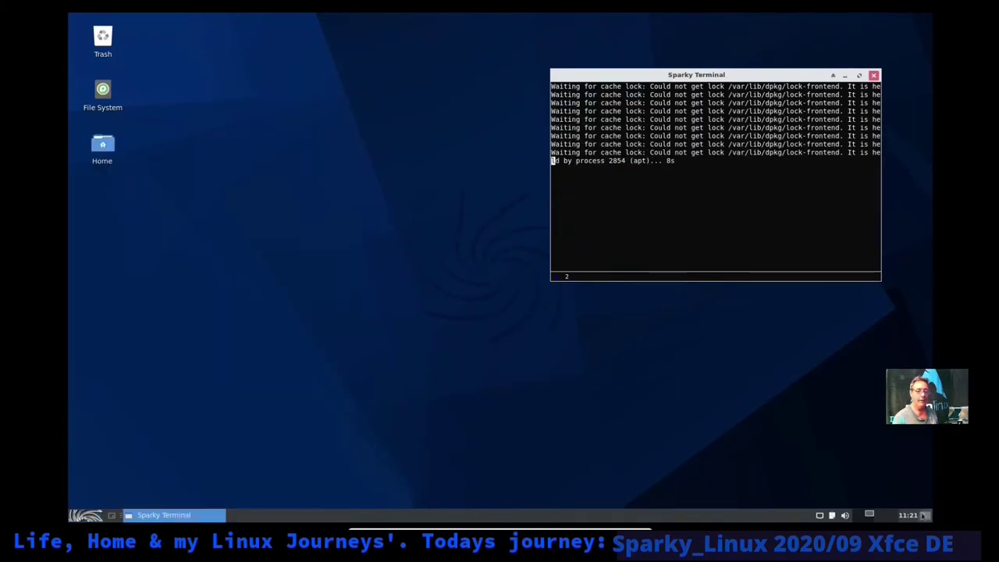
right_click(924, 515)
left_click(887, 475)
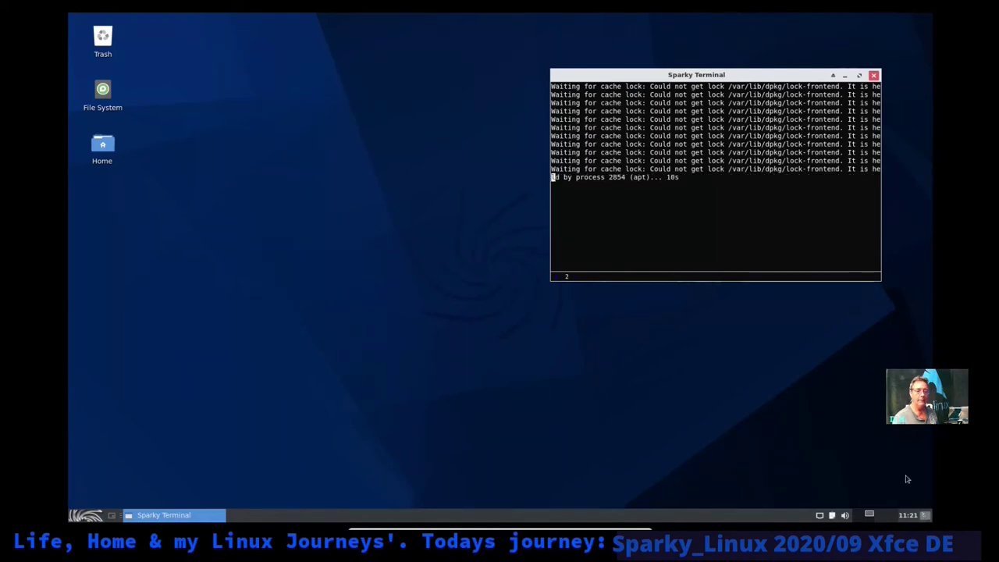
left_click_drag(925, 516, 113, 521)
left_click(113, 521)
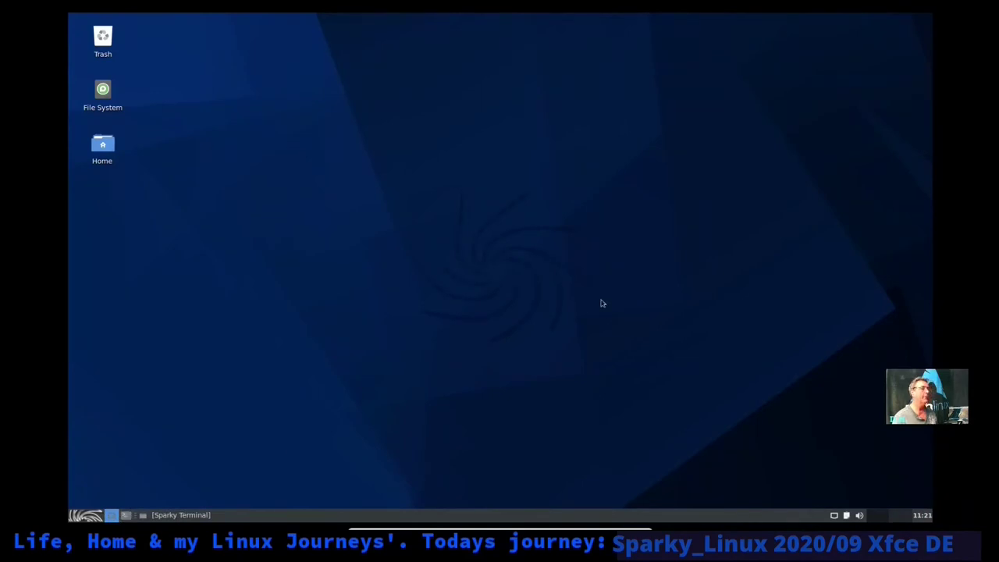
- Open a new terminal, place its window mid-desktop and check the disk space with df -h
key("ctrl+alt+t")
left_click_drag(383, 22, 664, 199)
type("df -h")
key("Return")
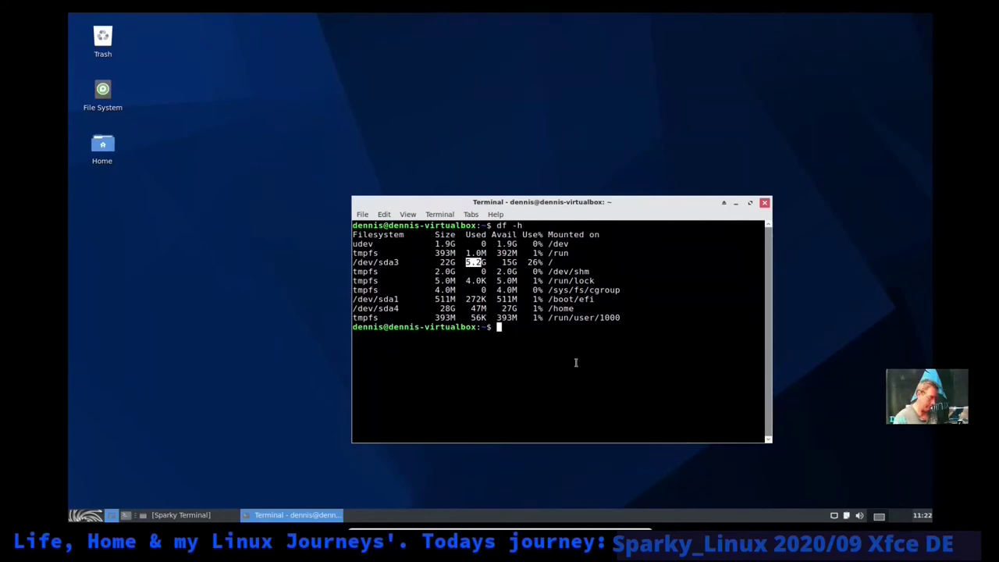
- Check the memory usage in megabytes with free -m and highlight the used memory figure
type("ree ")
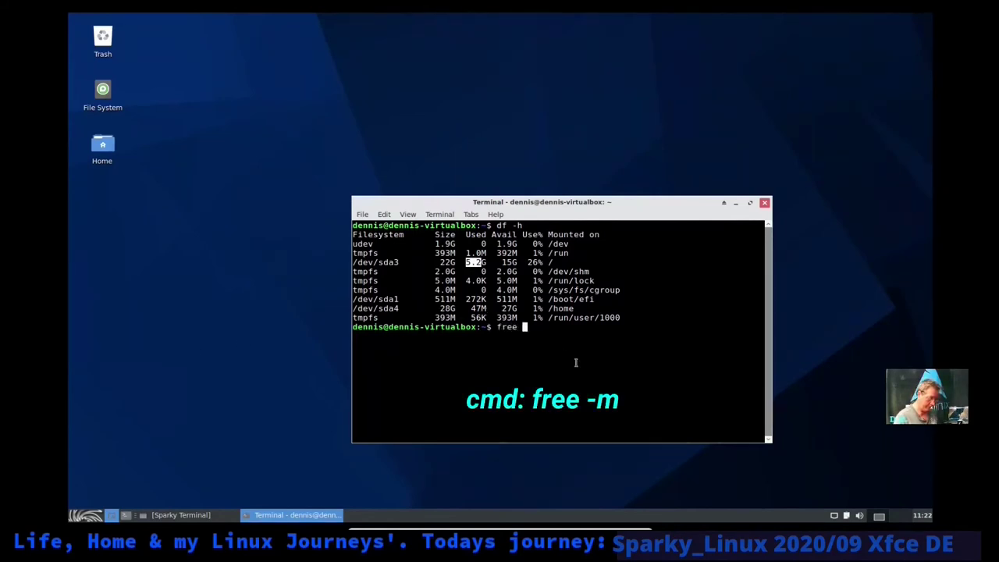
type("-m")
key("Return")
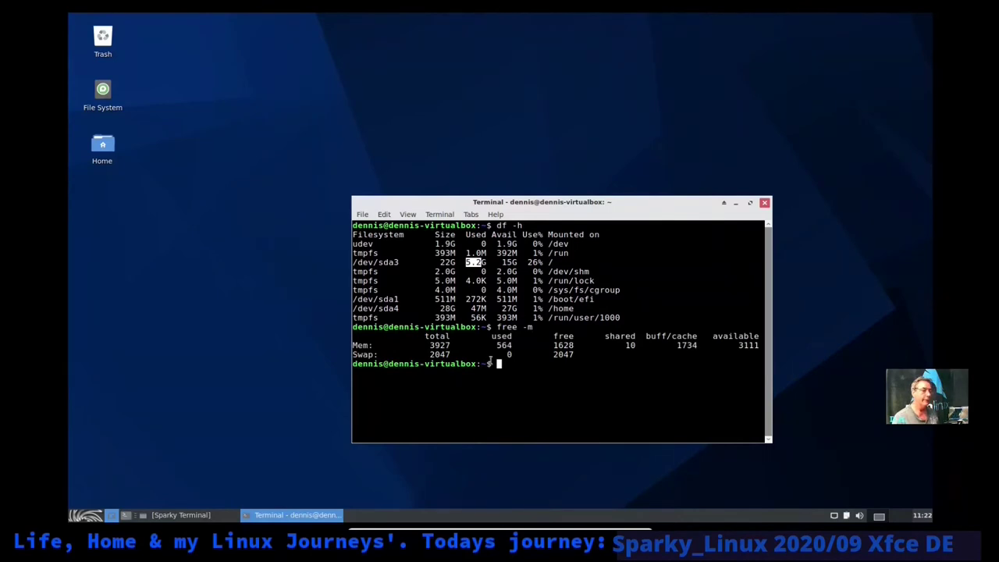
left_click_drag(495, 345, 513, 345)
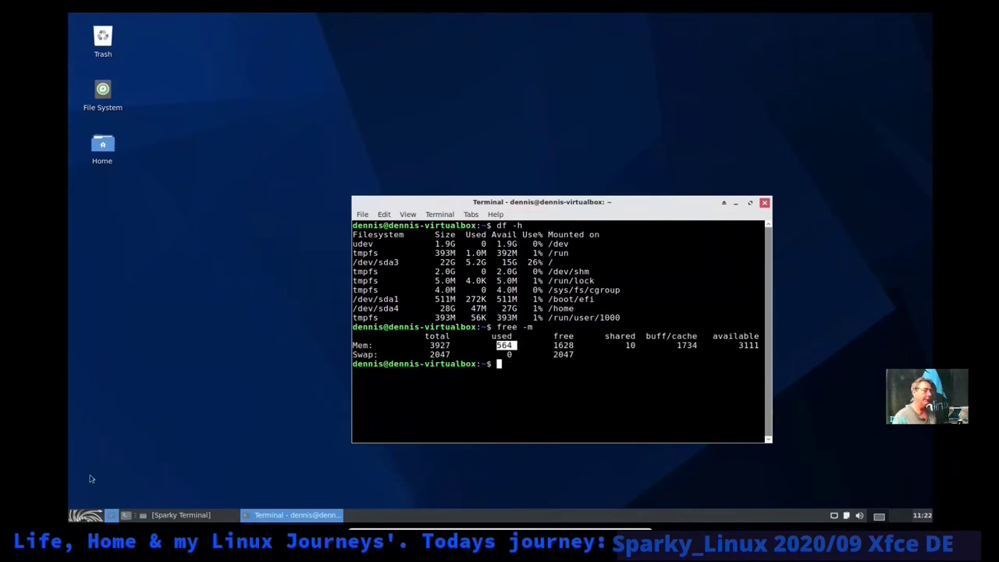
- Search the applications menu for "monit" to look for a system monitor, and close the menu
left_click(86, 516)
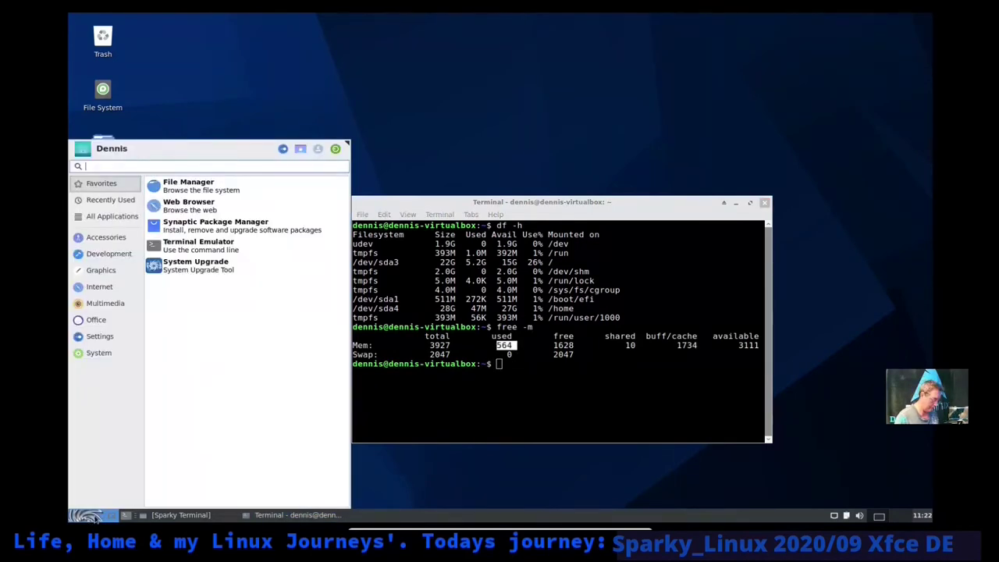
type("monit")
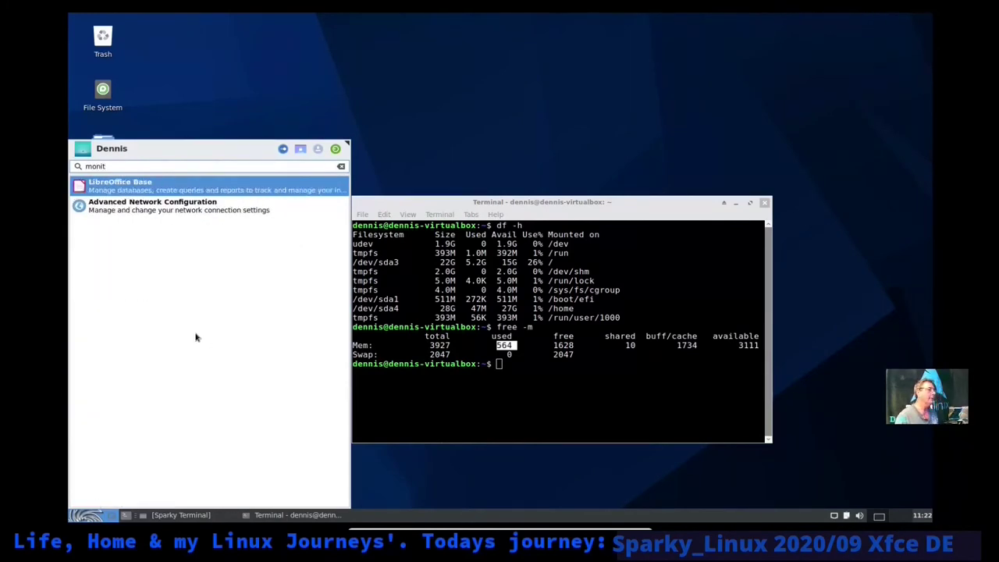
left_click(480, 140)
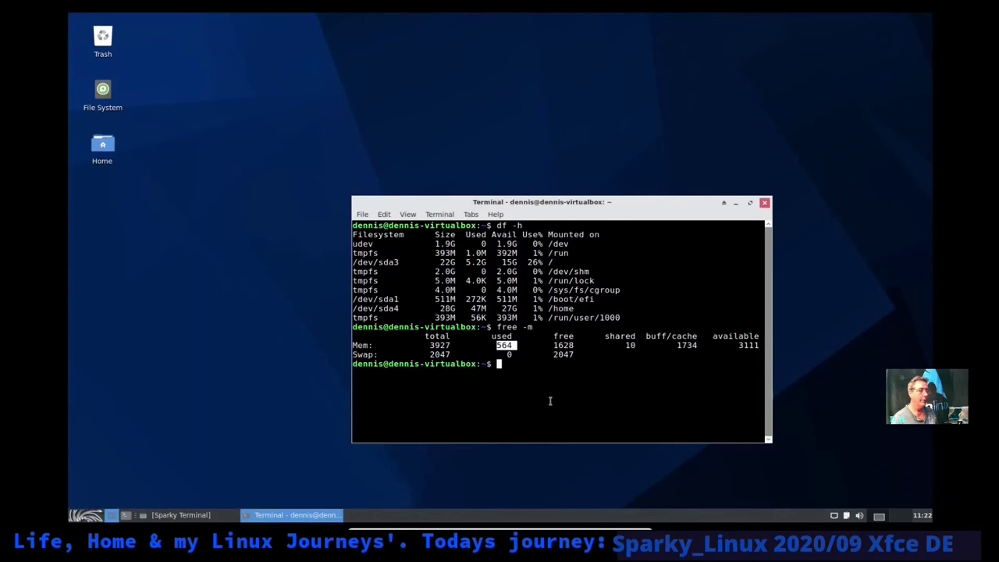
- Try to install the GNOME system monitor with sudo apt install gnome-system-monitor, authenticating with the account password
type("sudo")
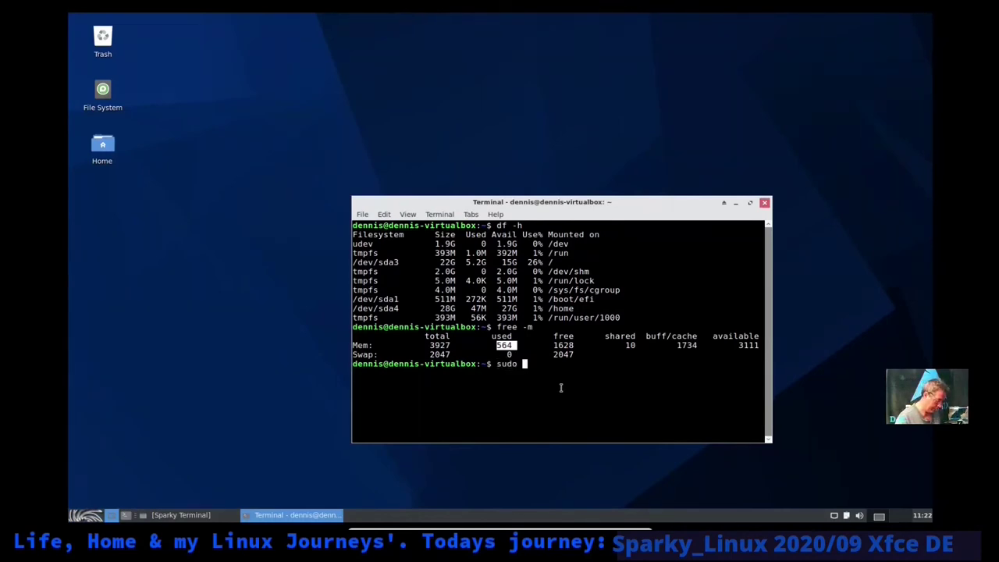
type(" apt install gnome-")
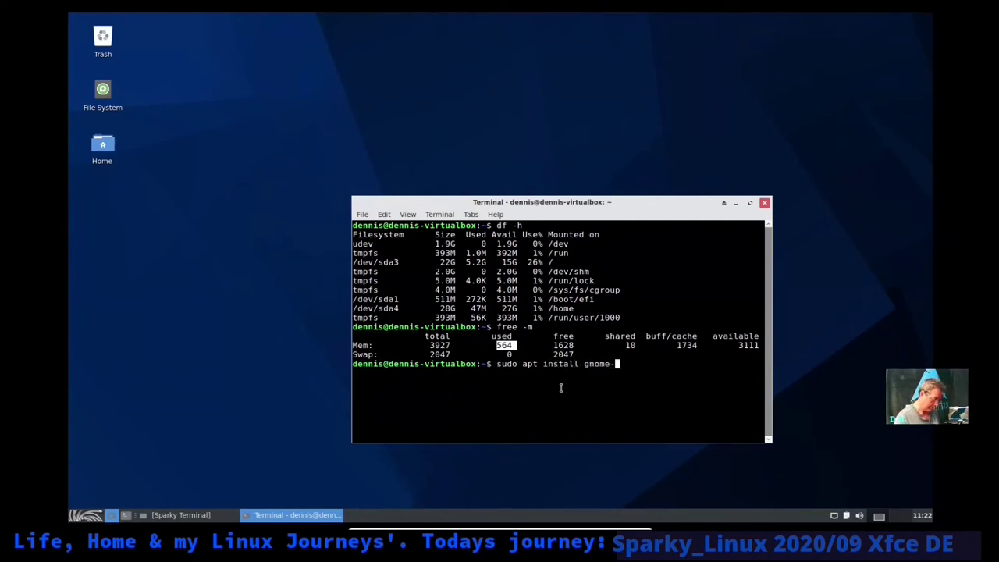
type("system-monitor")
key("Return")
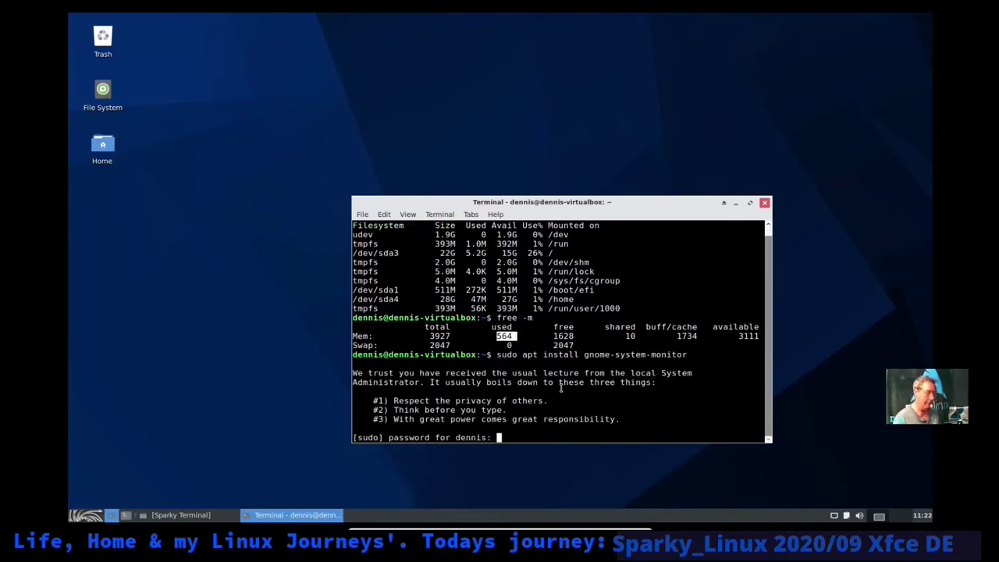
key("Return")
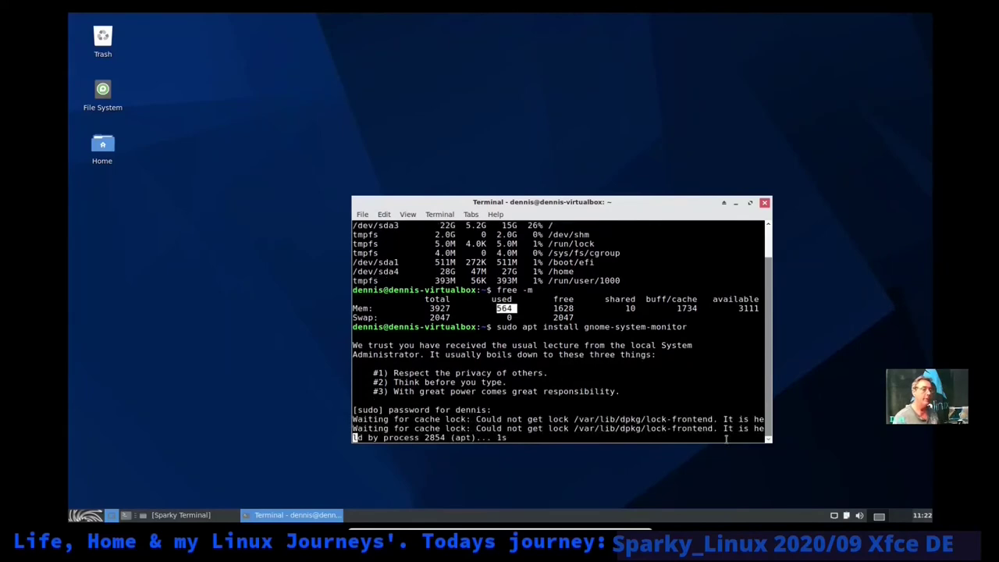
- Check the Sparky Terminal upgrade window, and close the other terminal despite its running process, with the close warning set to not ask again
left_click_drag(694, 207, 669, 72)
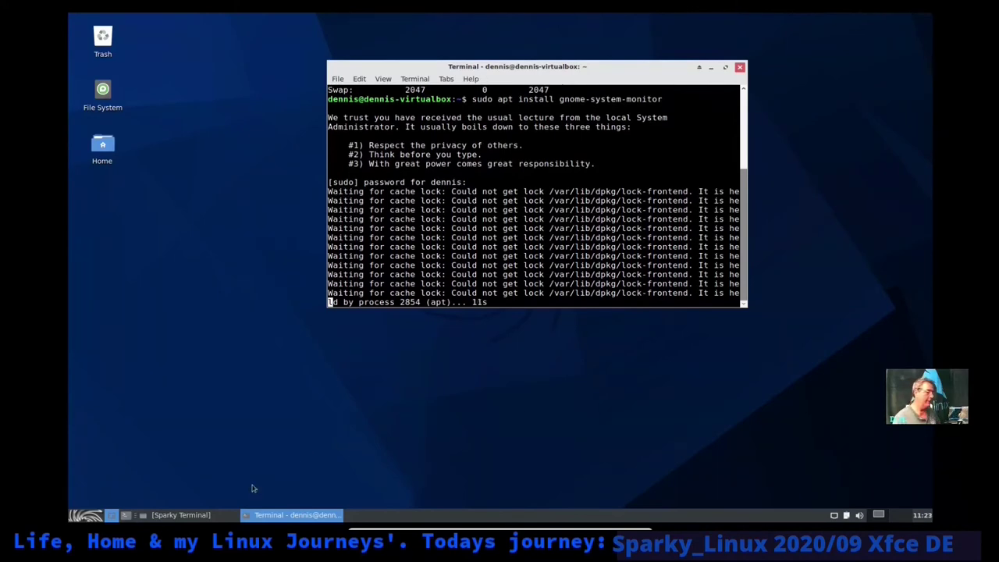
left_click(181, 515)
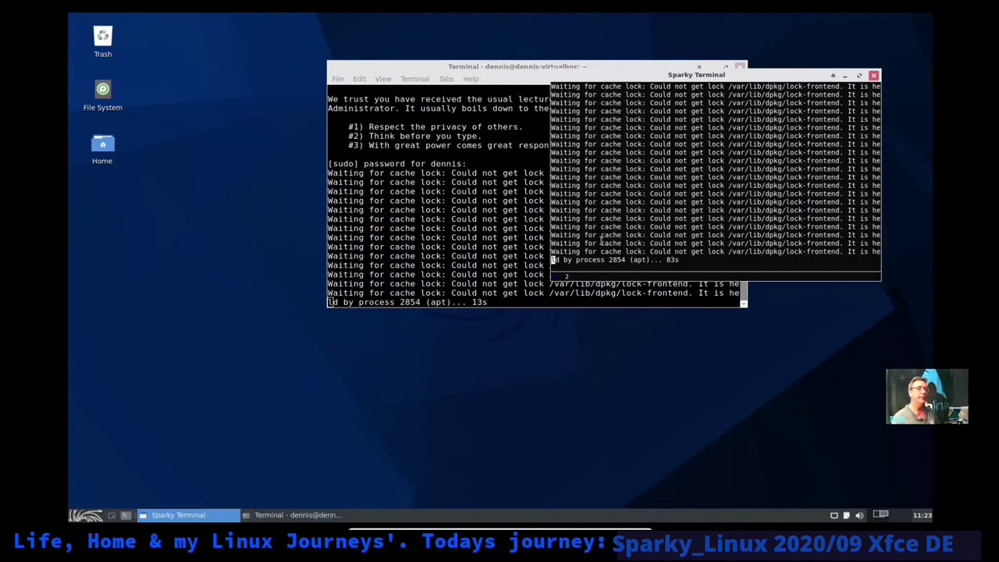
left_click(547, 68)
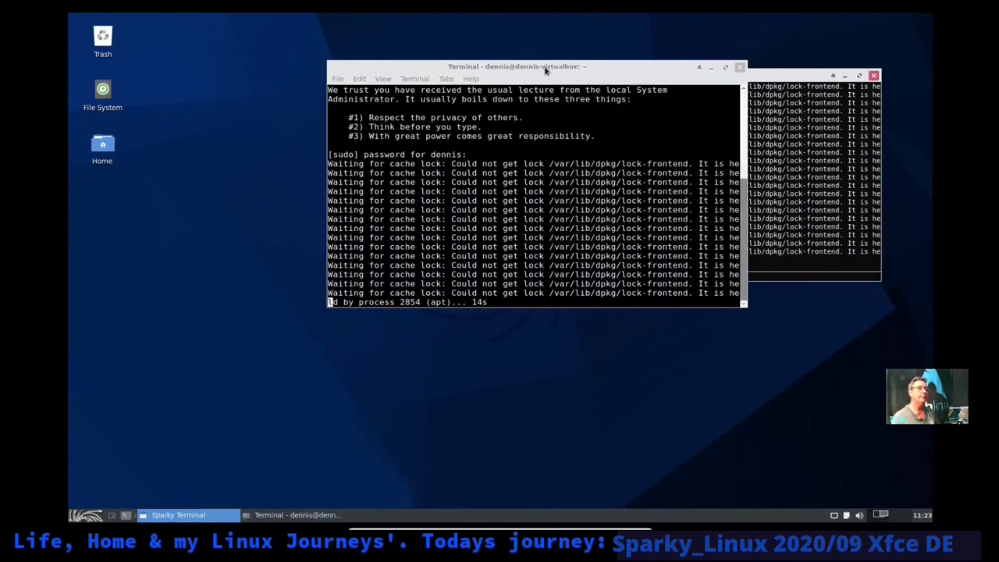
left_click(740, 69)
left_click(533, 217)
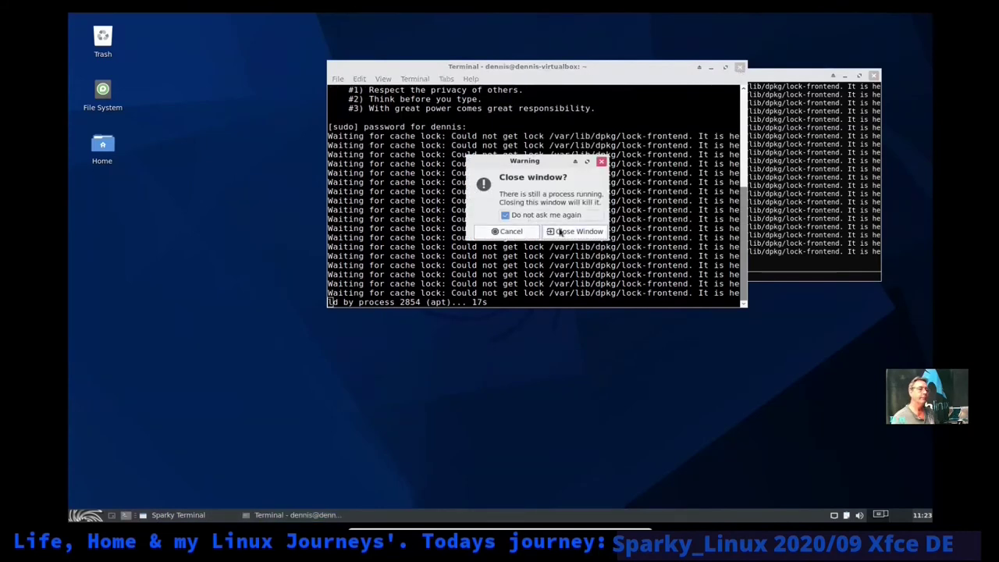
left_click(561, 233)
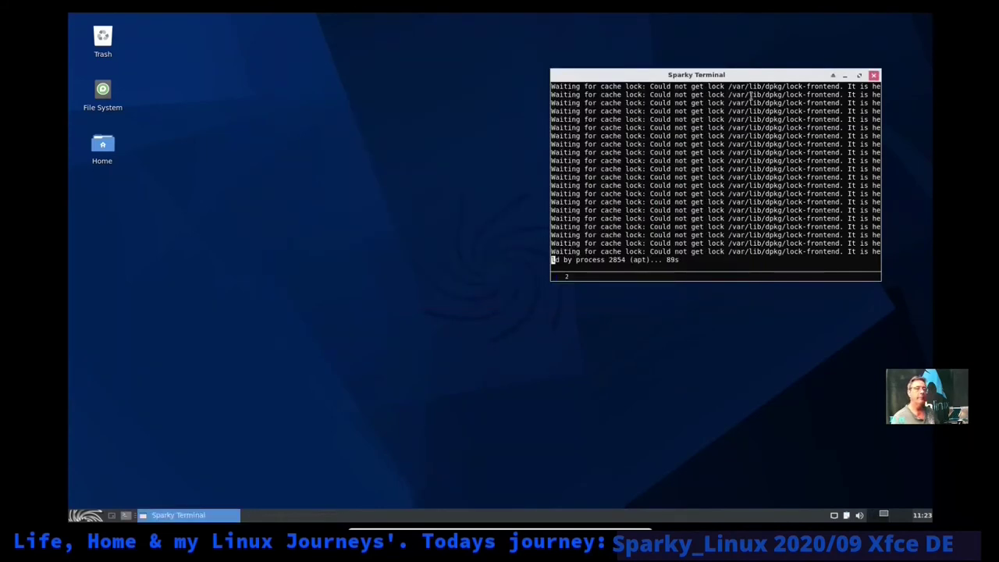
- Move the Sparky Terminal window aside, review processes and resource usage in Task Manager from the System applications, and close it
left_click_drag(768, 78, 736, 82)
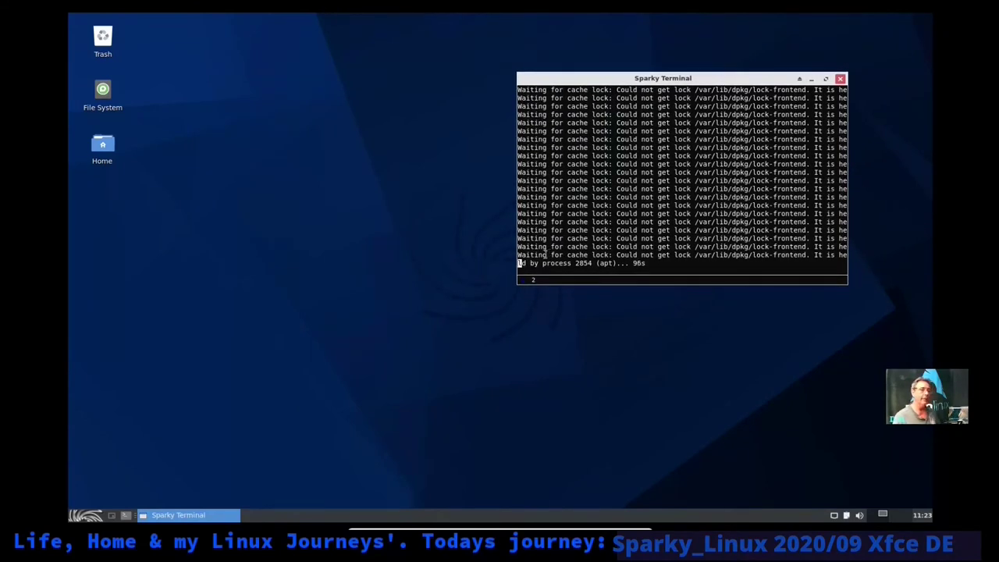
left_click_drag(732, 78, 779, 52)
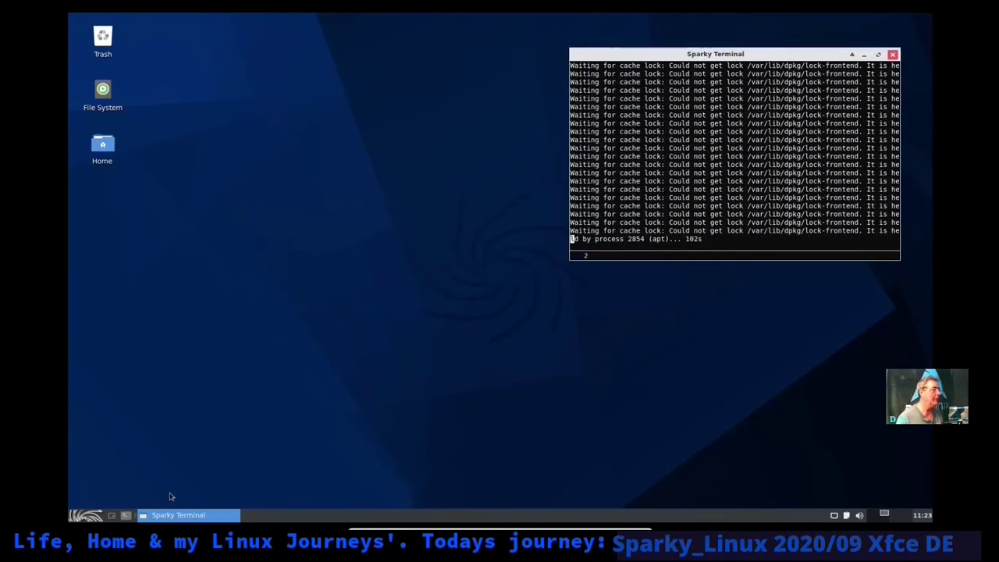
left_click(101, 515)
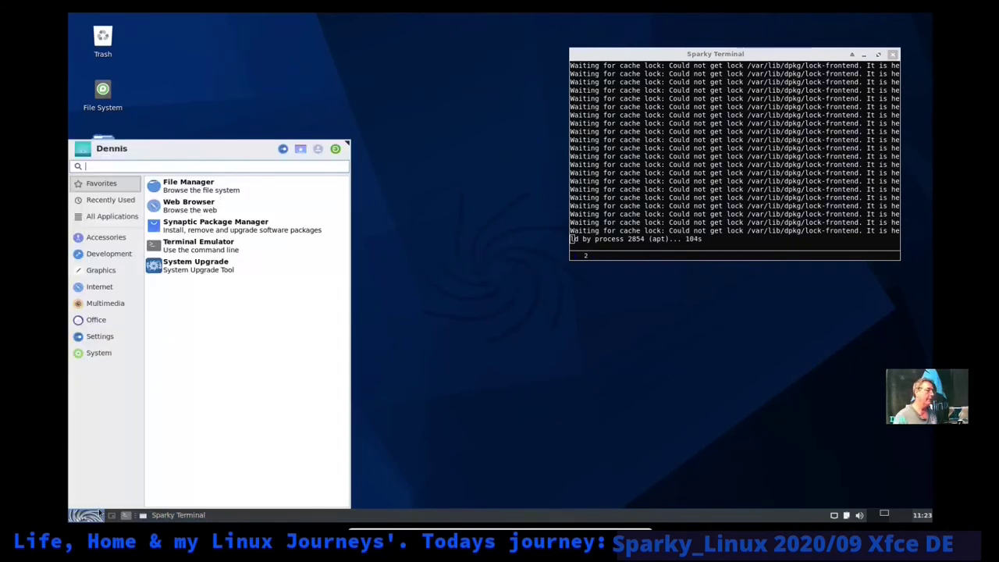
left_click(99, 353)
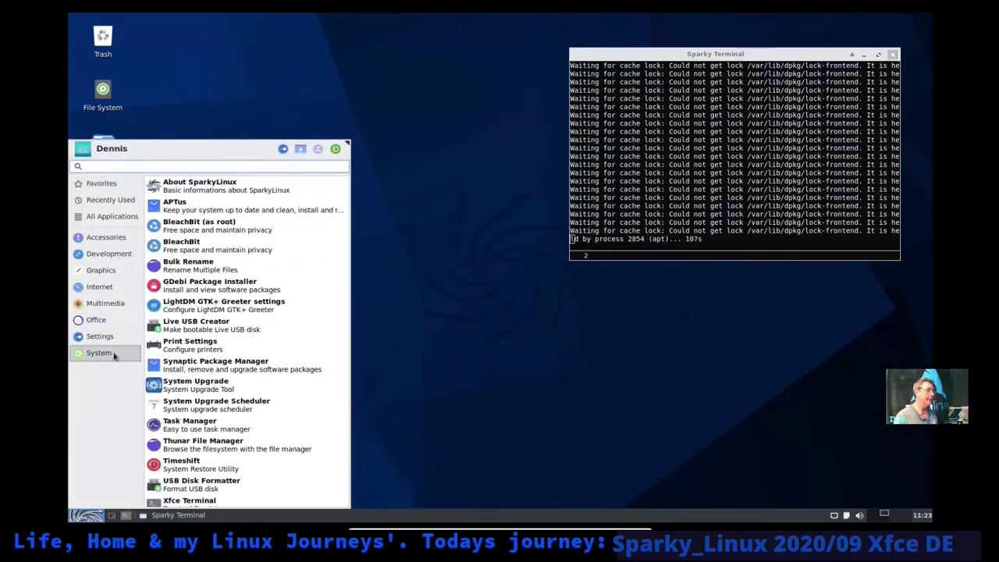
left_click(194, 425)
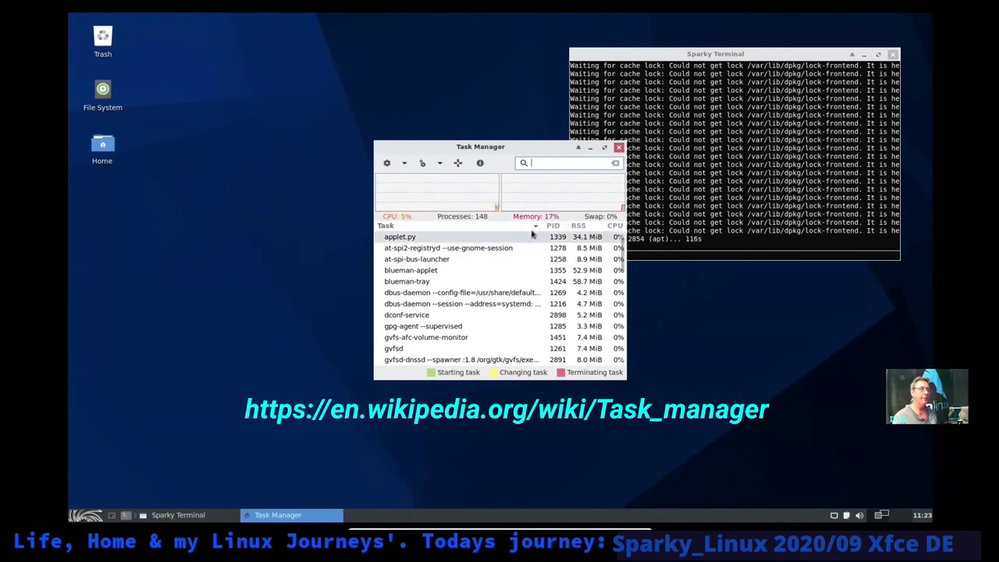
left_click_drag(554, 154, 392, 155)
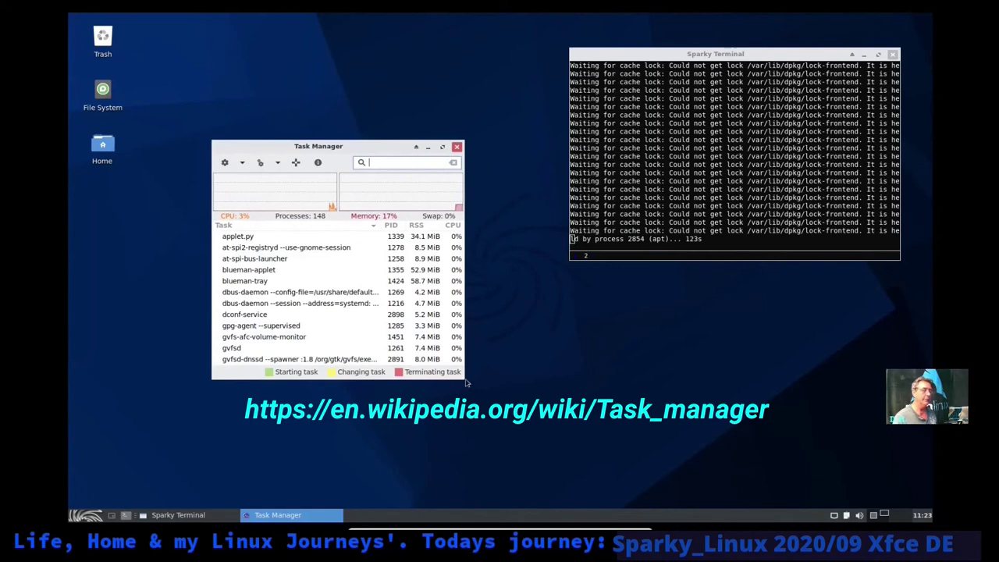
left_click(456, 146)
- Try to run htop, glances and hardinfo in a new terminal, and close that terminal
left_click(127, 515)
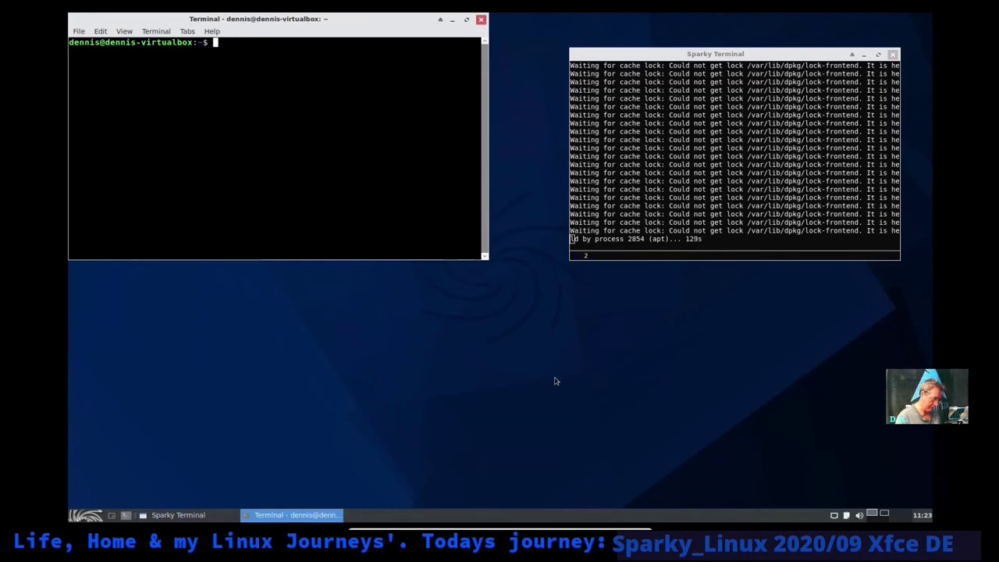
type("htop")
key("Return")
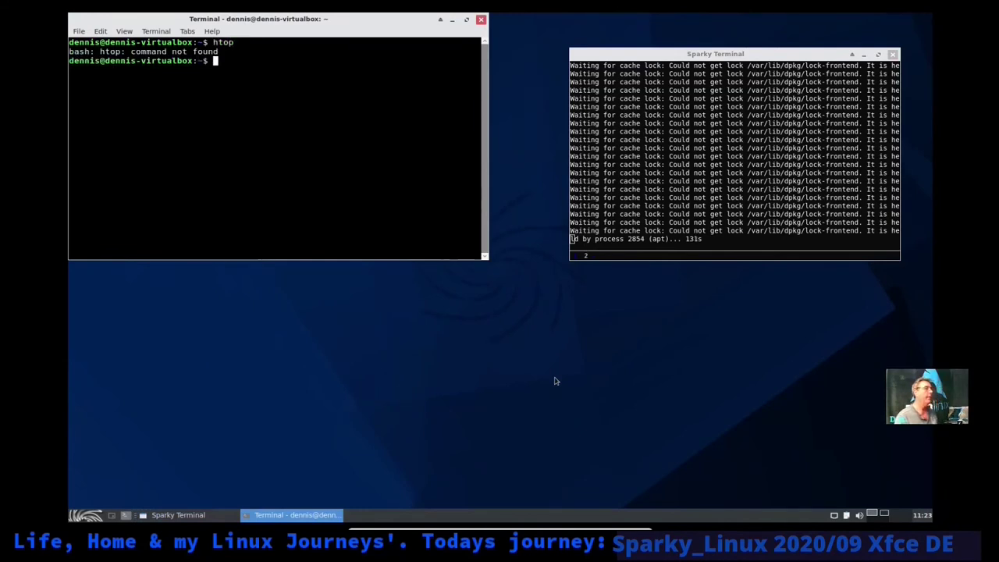
type("glance")
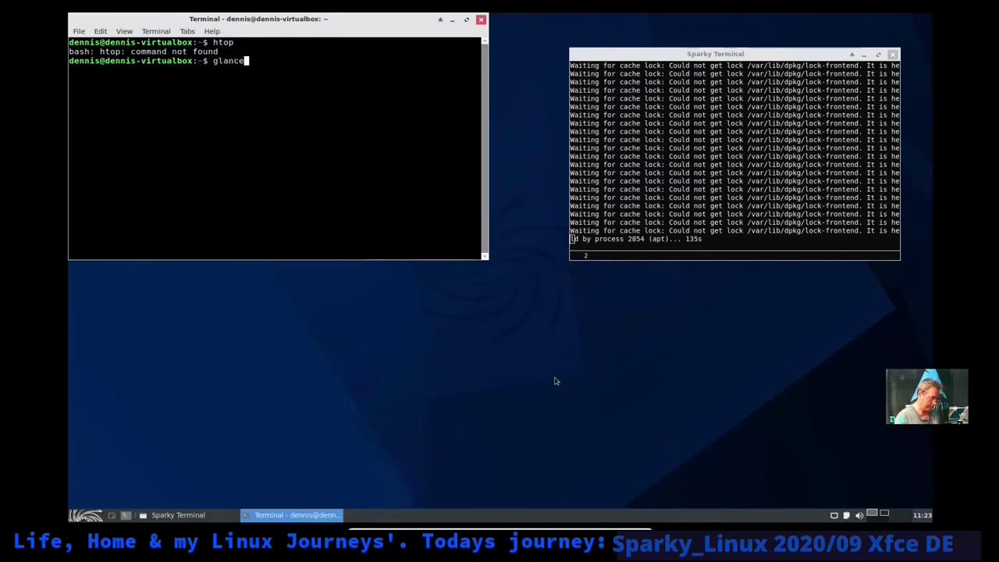
type("s")
key("Return")
type("h")
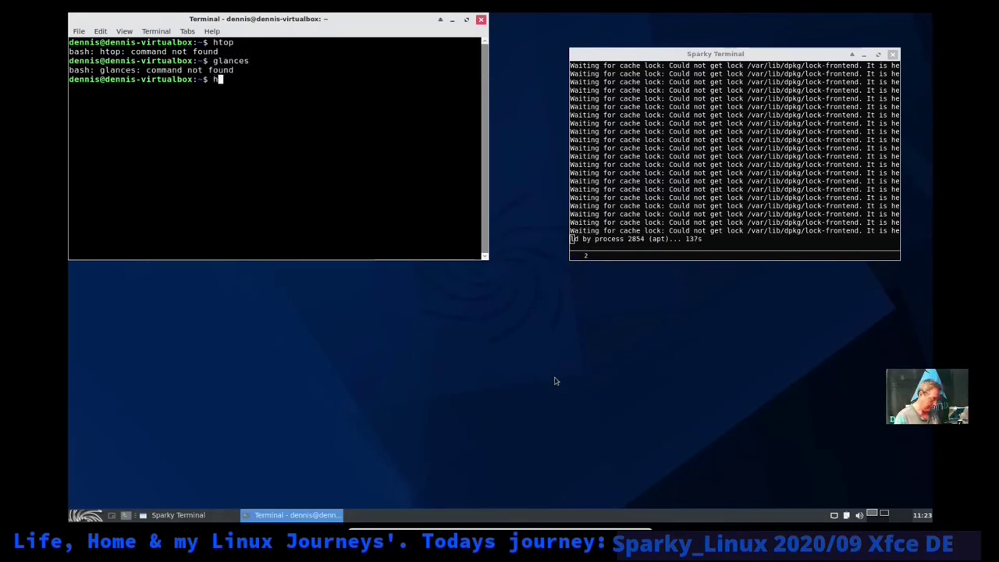
type("ard")
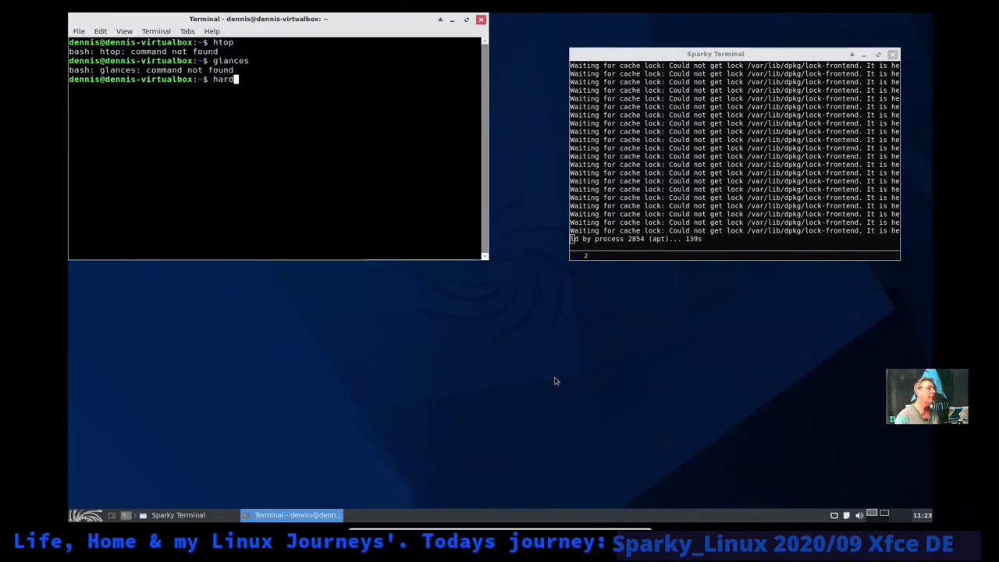
type("info")
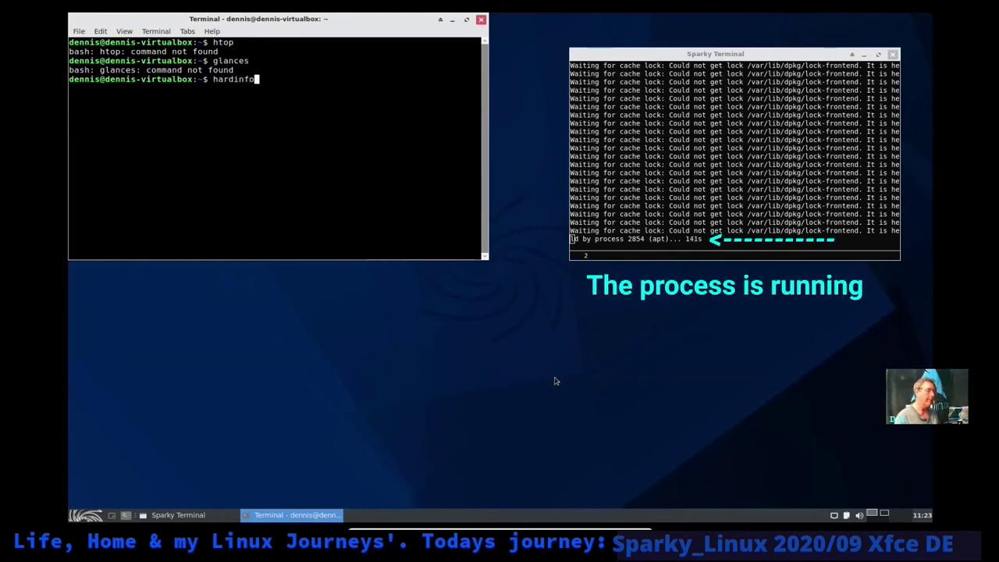
key("Return")
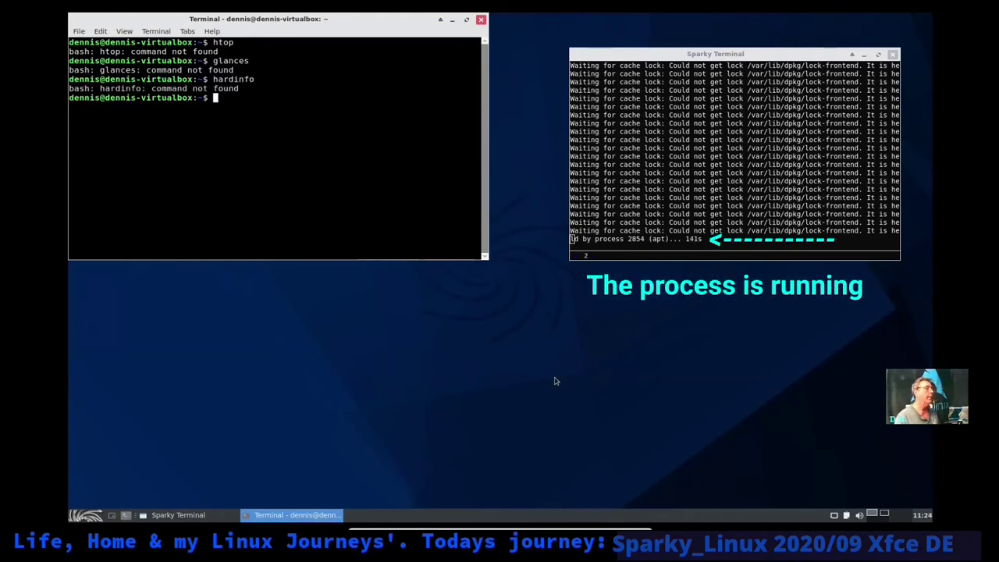
left_click(481, 21)
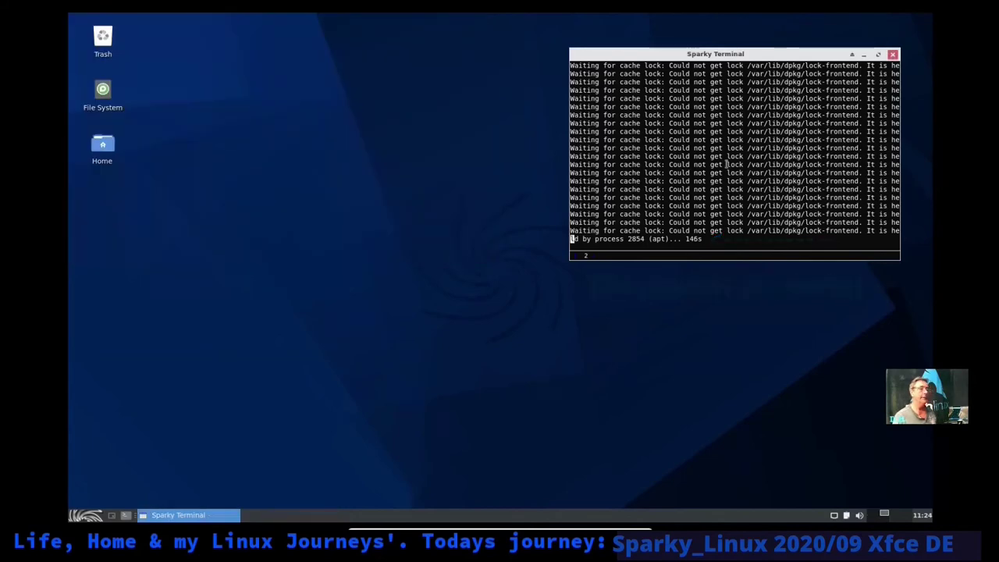
- Shift the Sparky Terminal window, check the properties of the panel's Datetime clock and close them without changes
left_click_drag(828, 59, 715, 51)
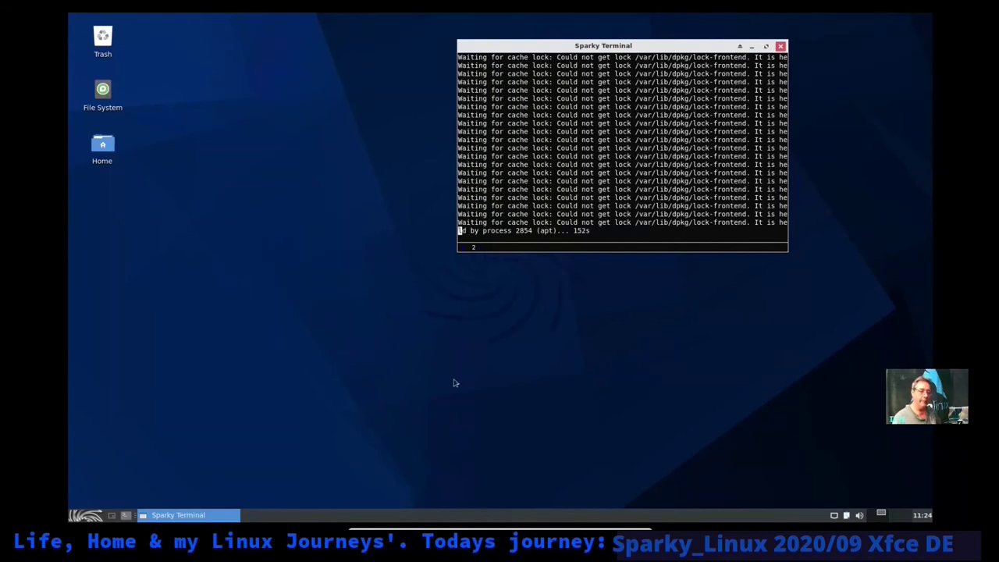
right_click(920, 520)
left_click(882, 463)
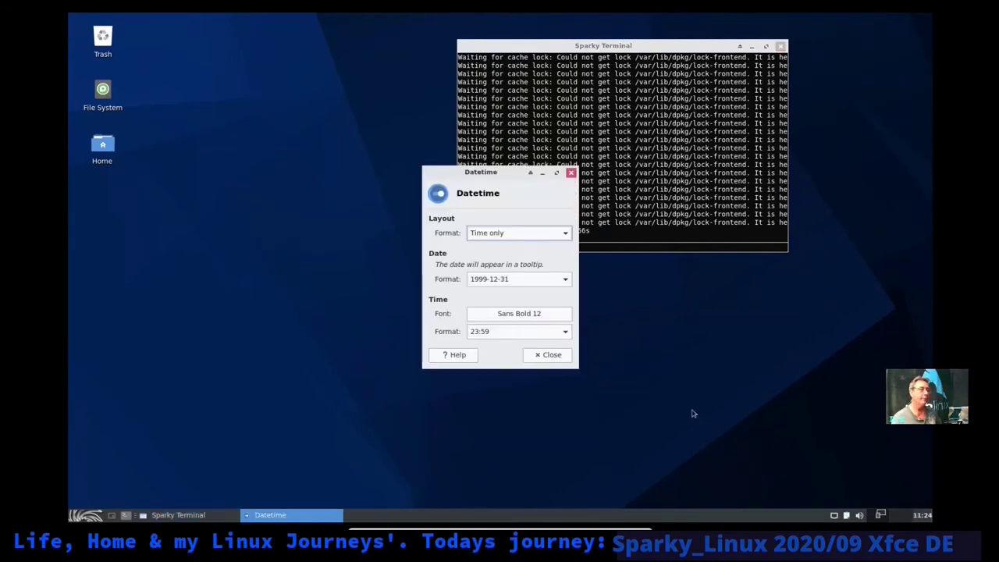
left_click(568, 357)
- Search the new panel items for "orage" and add the Orage Panel Clock to the panel
right_click(734, 519)
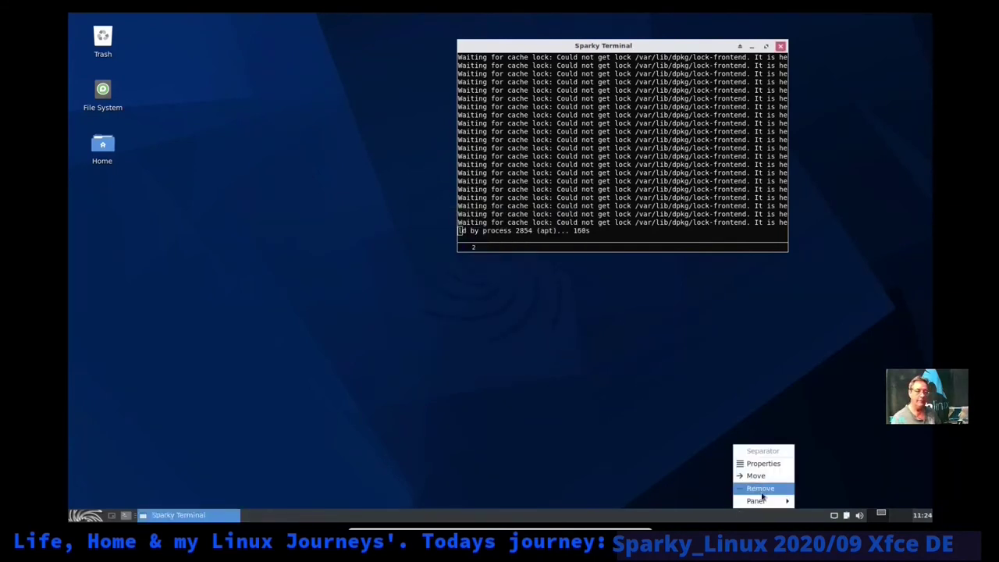
mouse_move(755, 500)
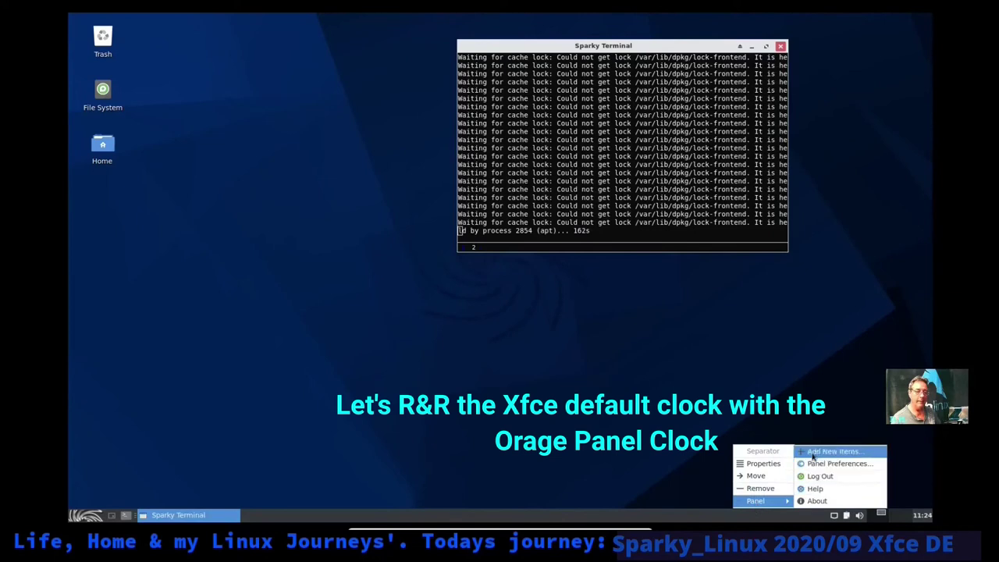
left_click(812, 455)
left_click(531, 196)
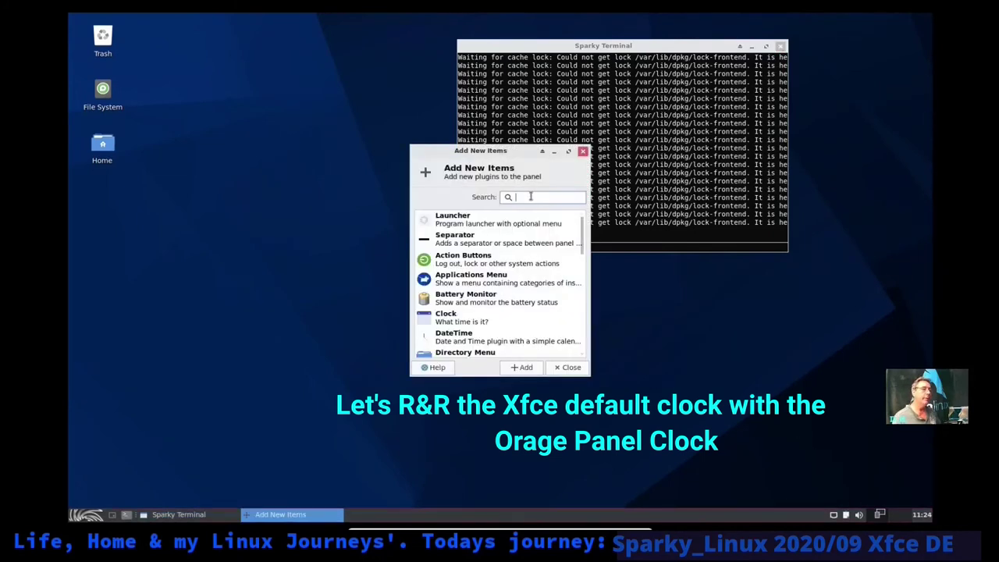
type("ora")
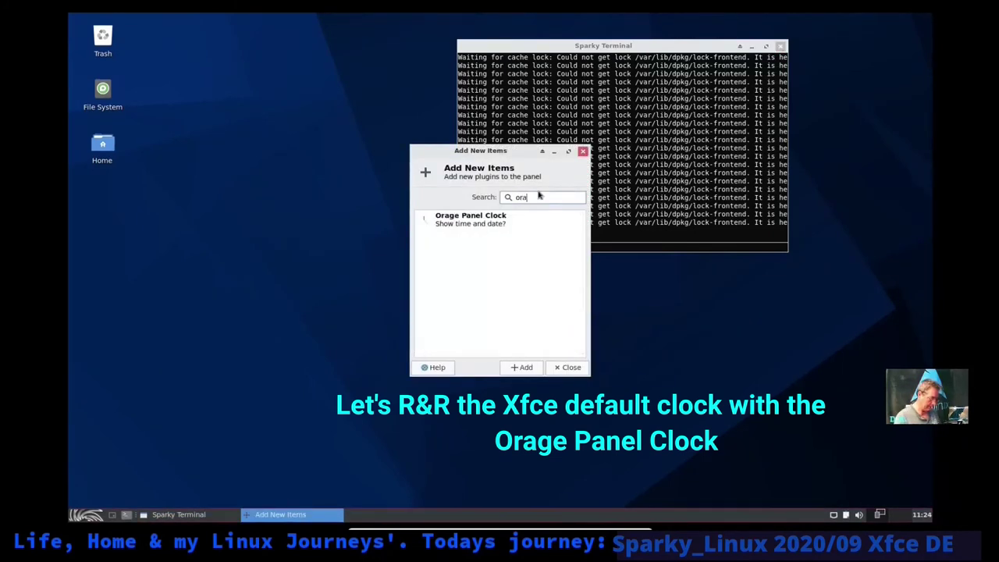
type("ge")
left_click(475, 230)
left_click(521, 368)
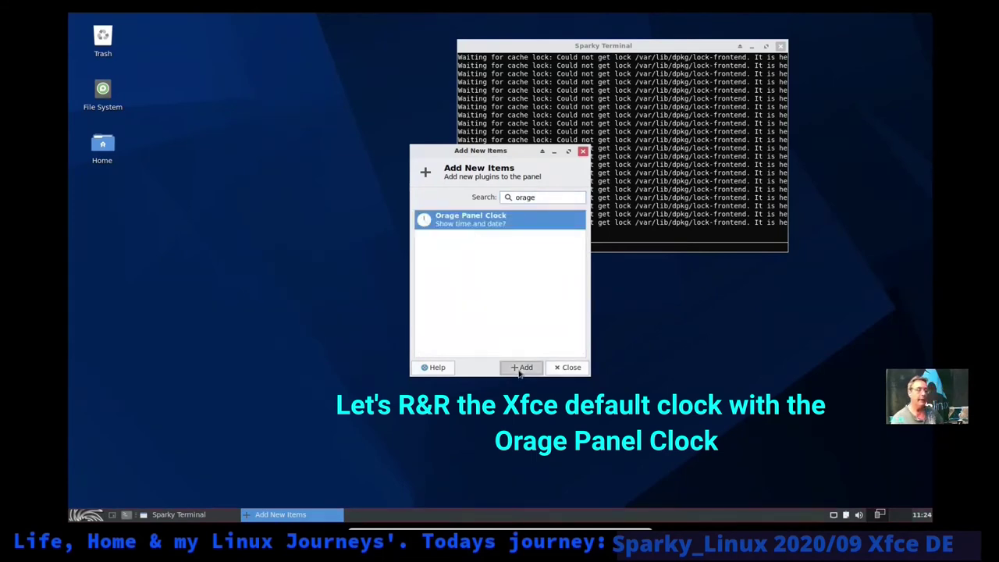
left_click(569, 367)
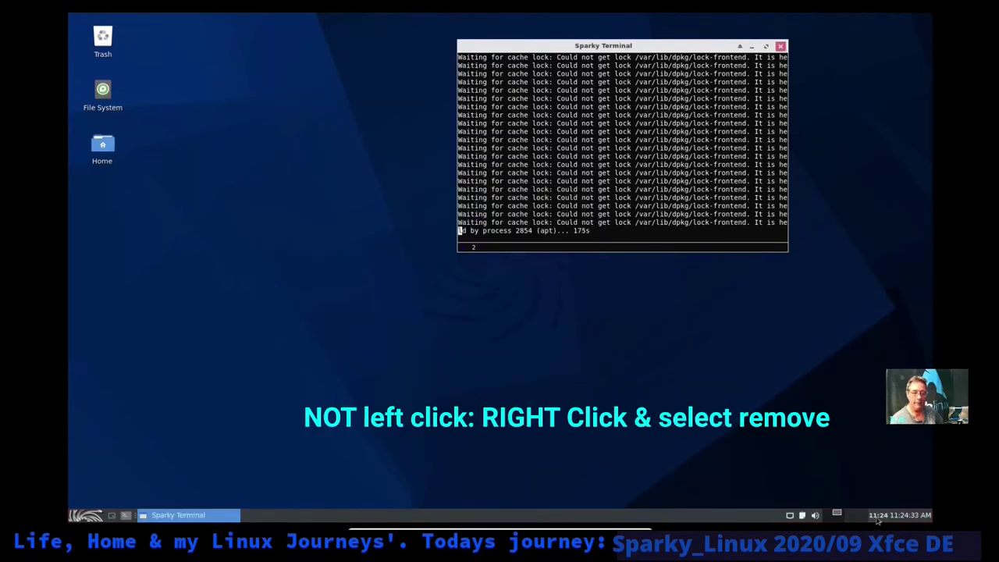
- Remove the default DateTime clock from the panel and confirm the removal
right_click(878, 515)
left_click(874, 489)
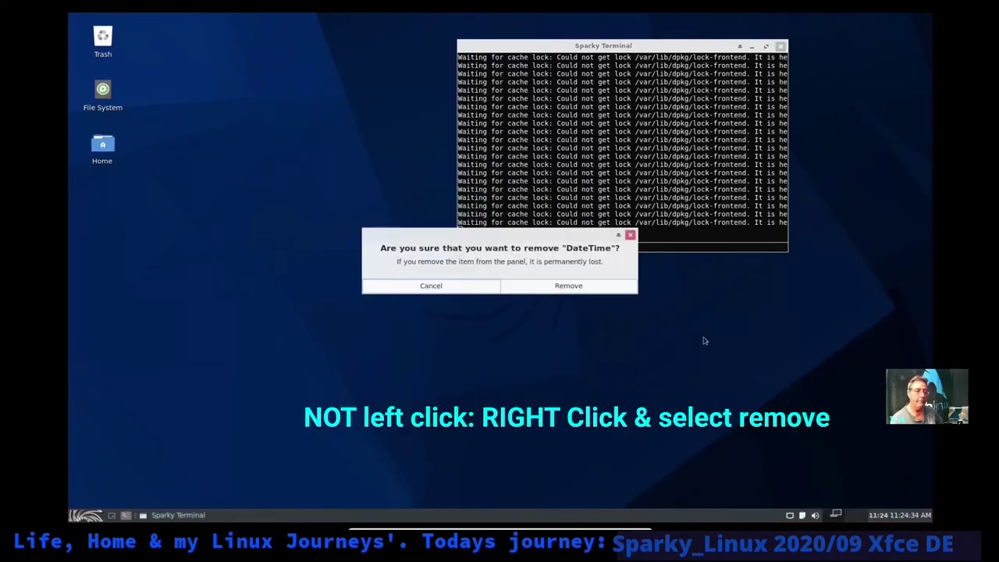
left_click(587, 294)
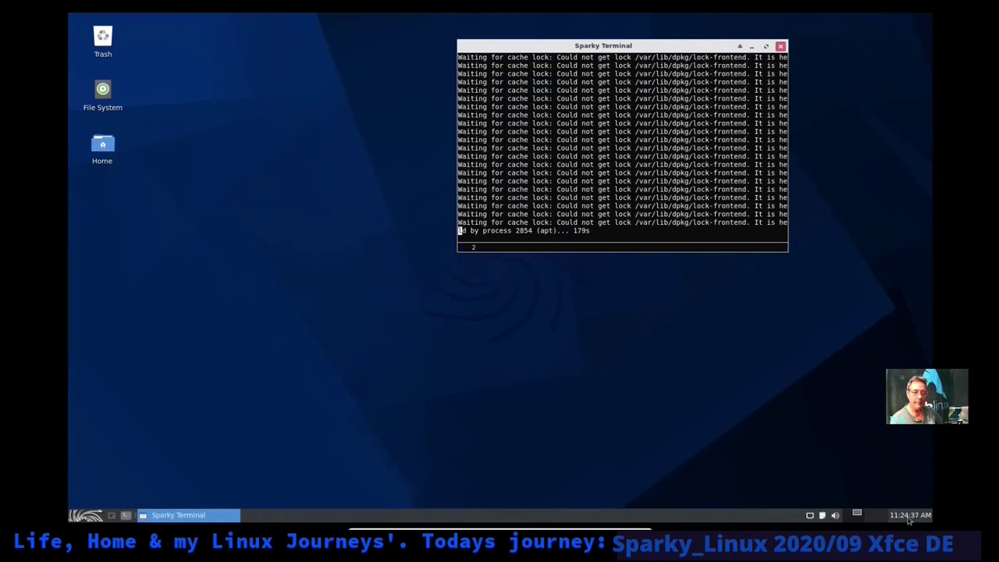
- Open the Orage calendar and the Orage clock preferences, close the calendar, and move the preferences window to mid-screen
left_click(909, 517)
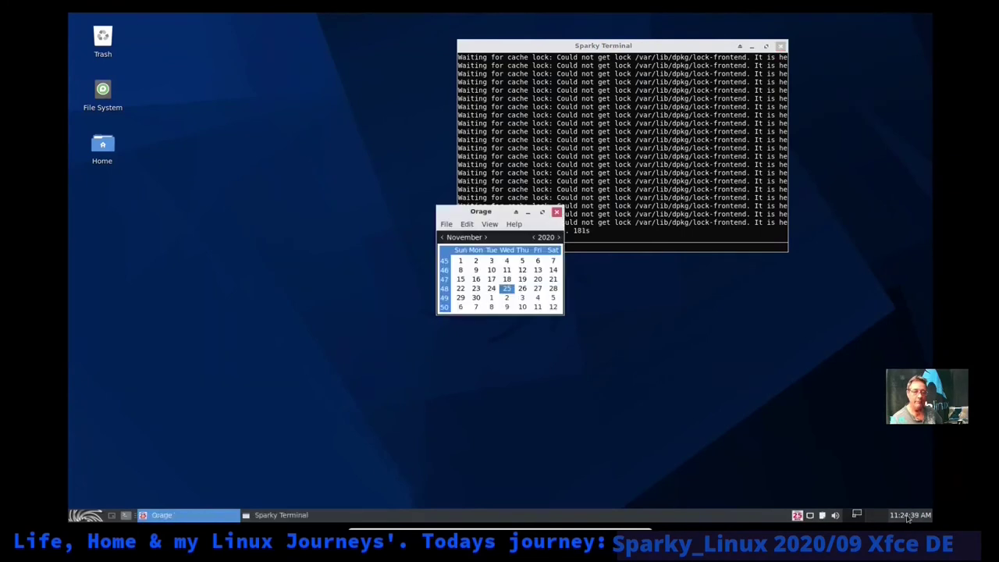
right_click(909, 517)
left_click(874, 469)
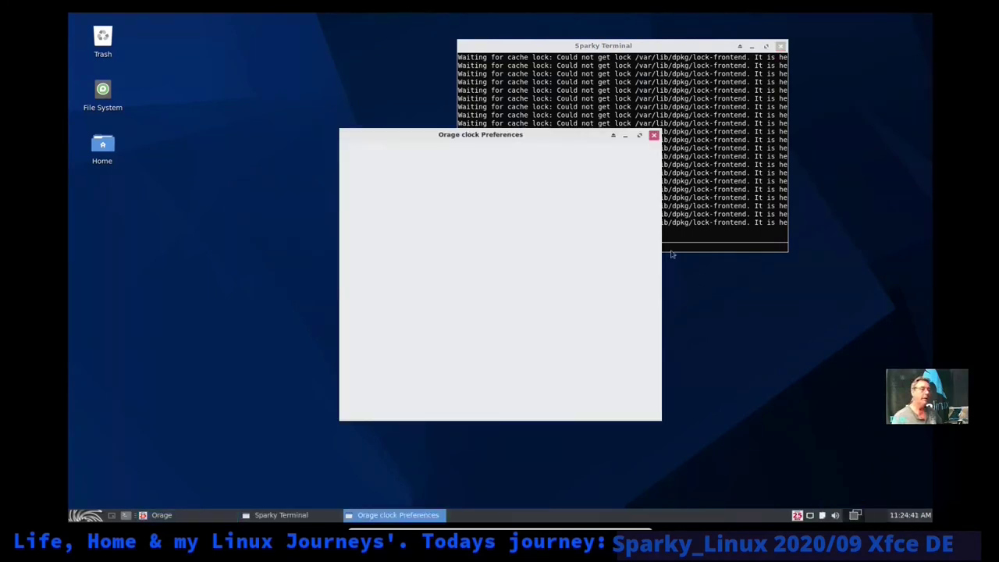
left_click_drag(475, 213, 612, 223)
left_click(584, 234)
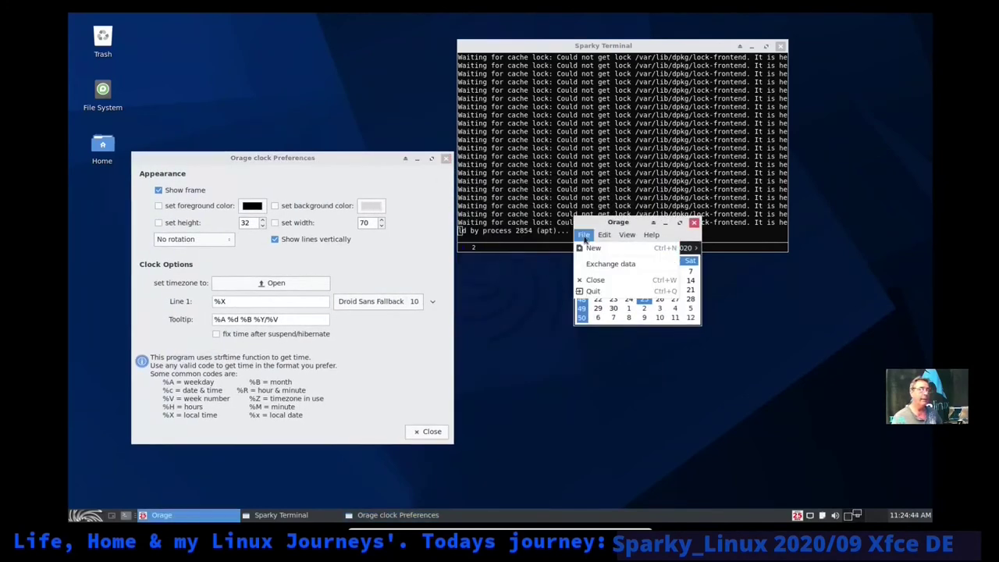
left_click(600, 280)
left_click_drag(378, 159, 570, 151)
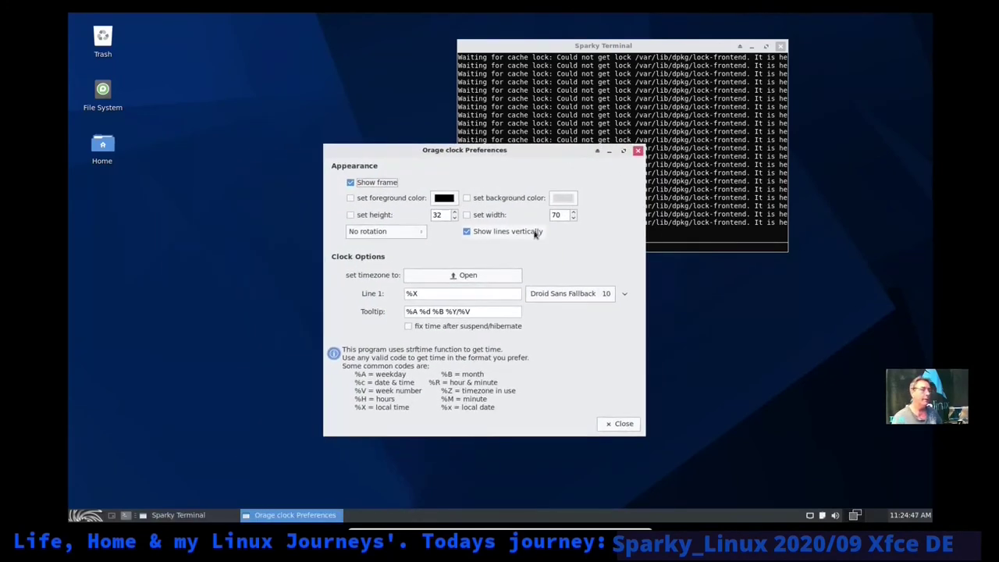
- Enable custom foreground and background colors for the Orage clock, and set the foreground to yellow #FFF906
left_click(351, 198)
left_click(472, 200)
left_click(444, 199)
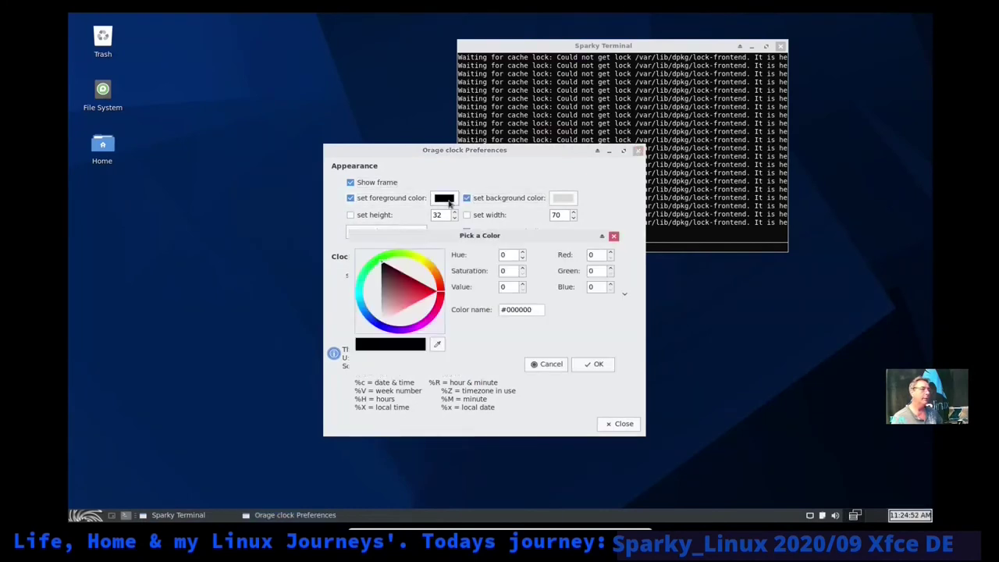
left_click(419, 264)
left_click(422, 260)
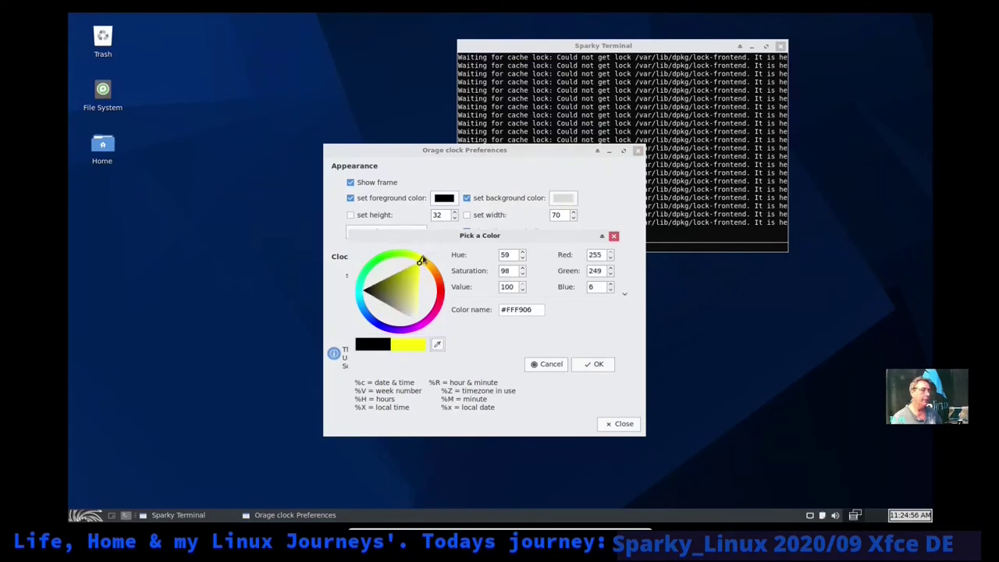
left_click(594, 364)
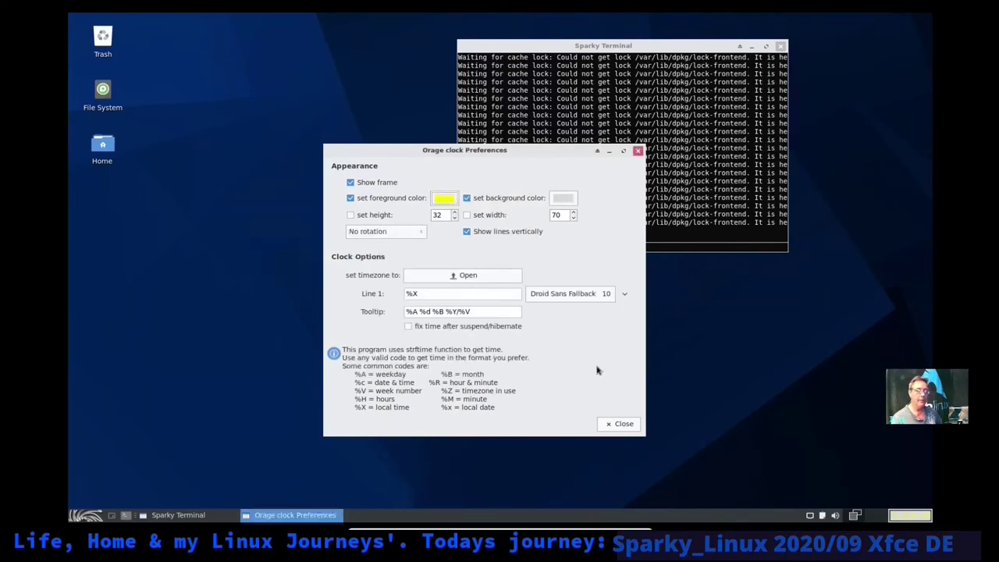
- Set the Orage clock's background color to a dark blue
left_click(563, 198)
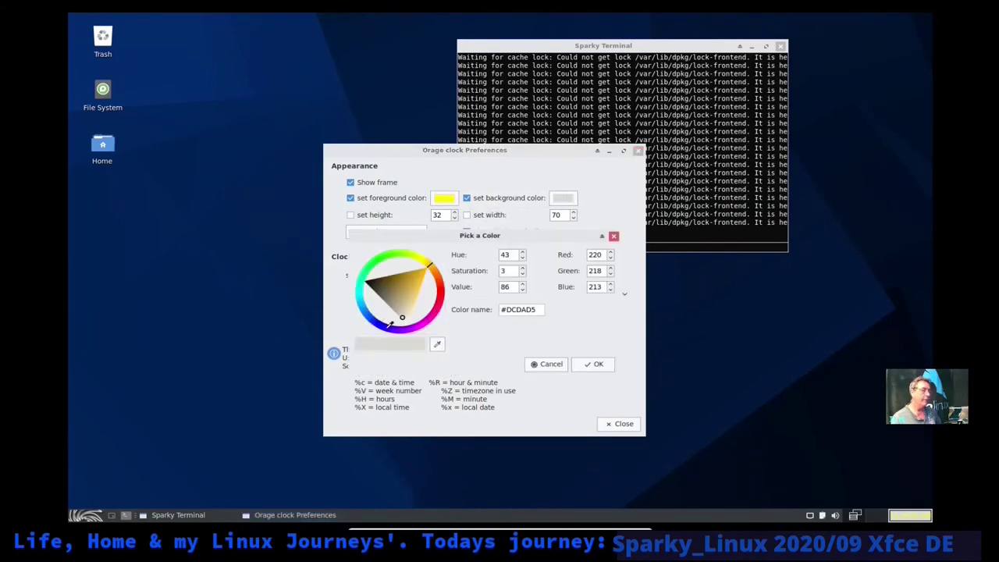
left_click(384, 321)
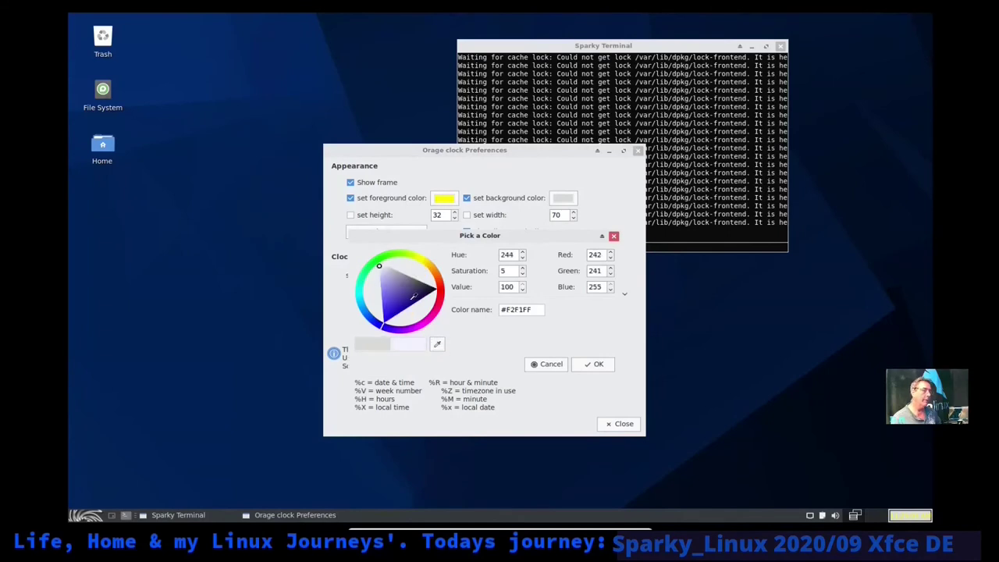
left_click(409, 302)
left_click(596, 368)
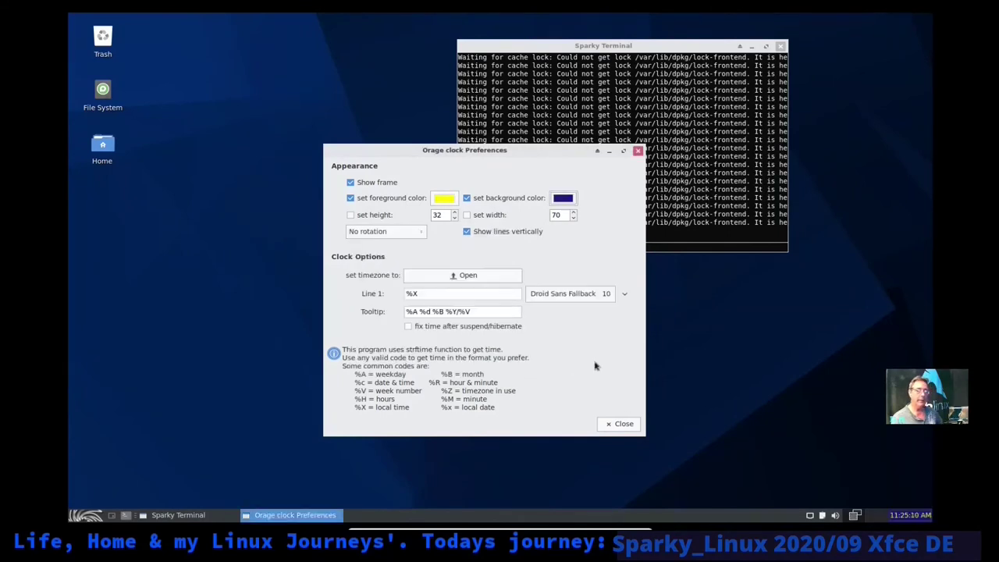
- Set the font size of the Orage clock's Line 1 to 17, keeping the Droid Sans Fallback family
left_click(606, 294)
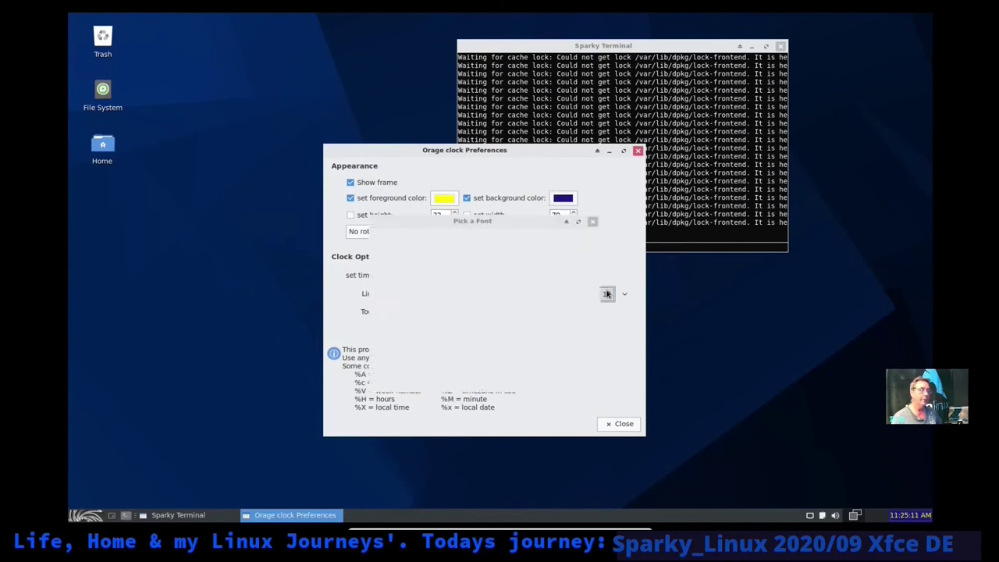
scroll(580, 304, "down", 3)
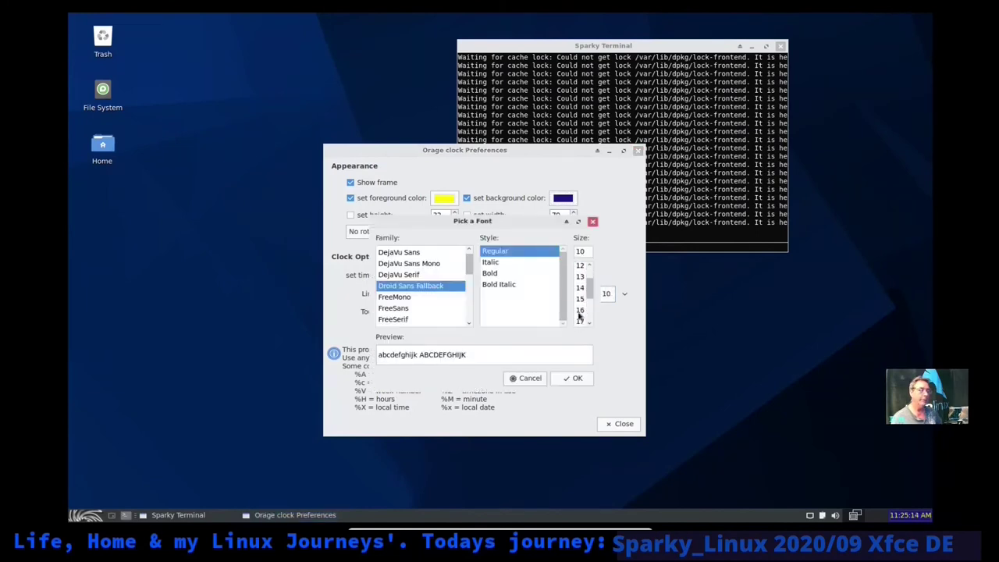
left_click(580, 322)
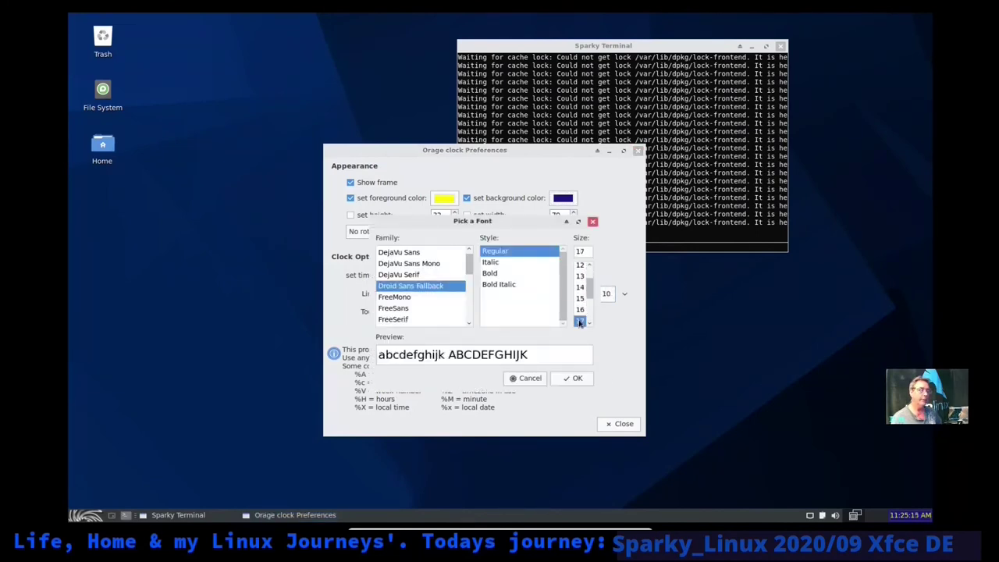
left_click(567, 380)
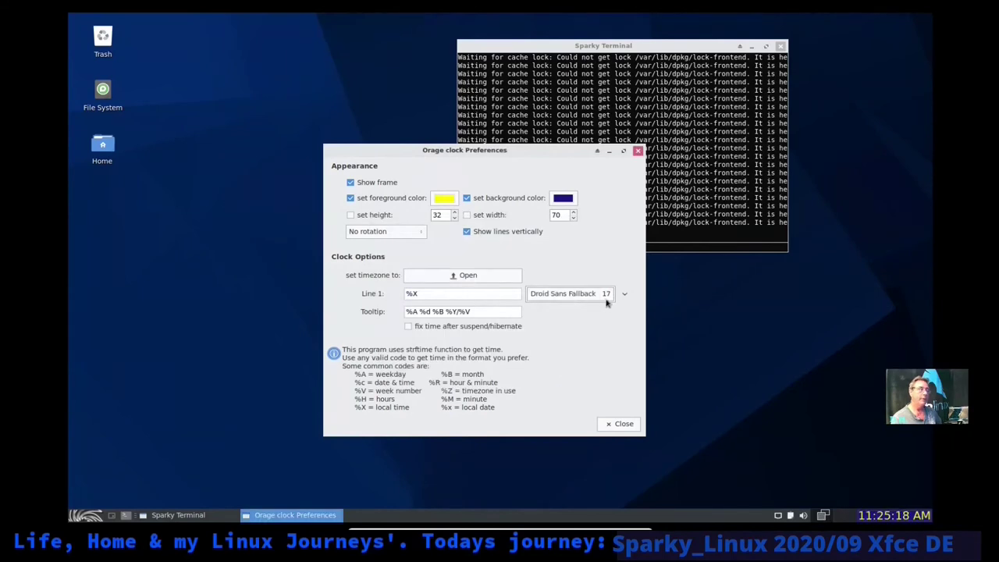
- Change the Orage clock's Line 1 font style to Bold and close the clock preferences
left_click(567, 302)
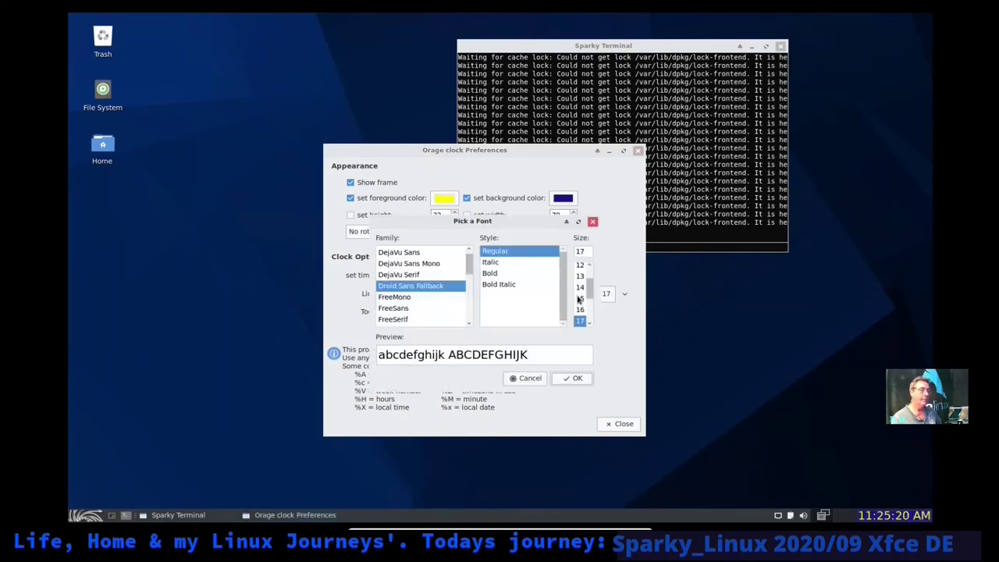
left_click(500, 274)
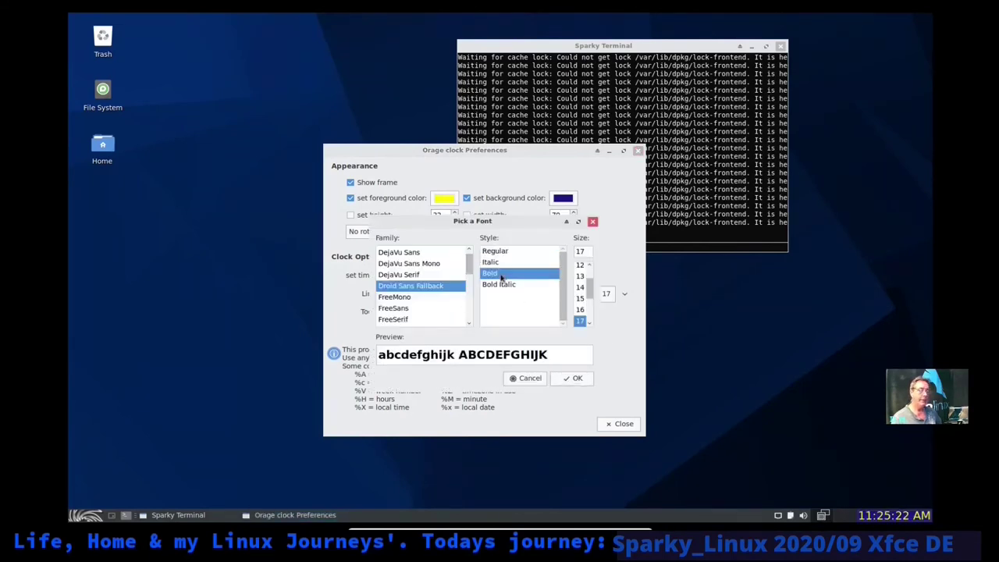
left_click(585, 380)
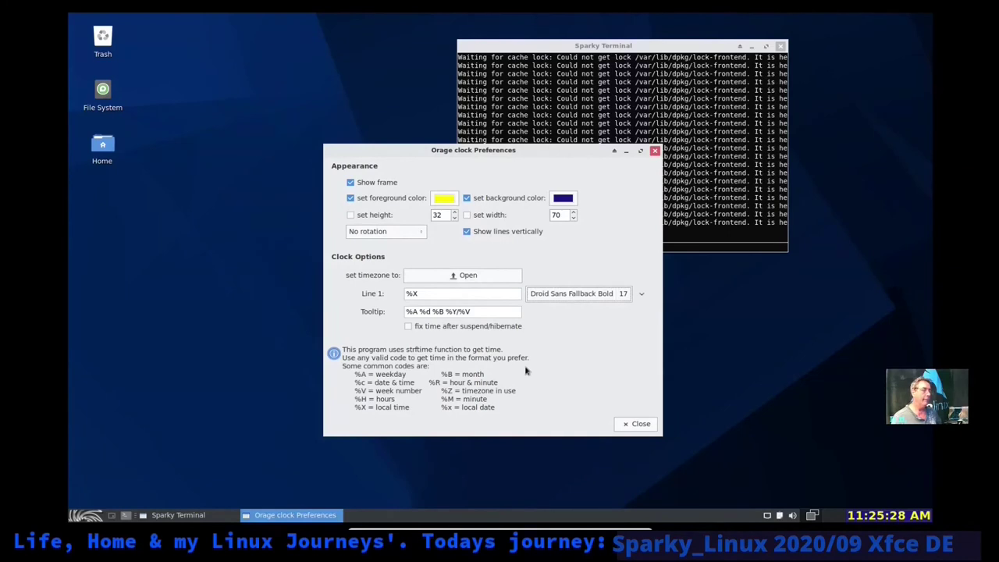
left_click(415, 294)
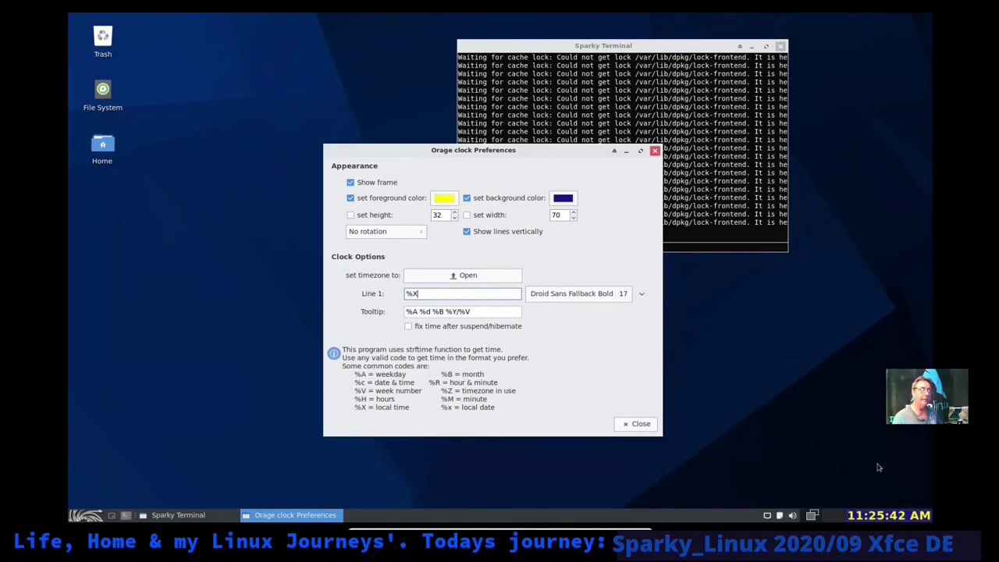
left_click(654, 150)
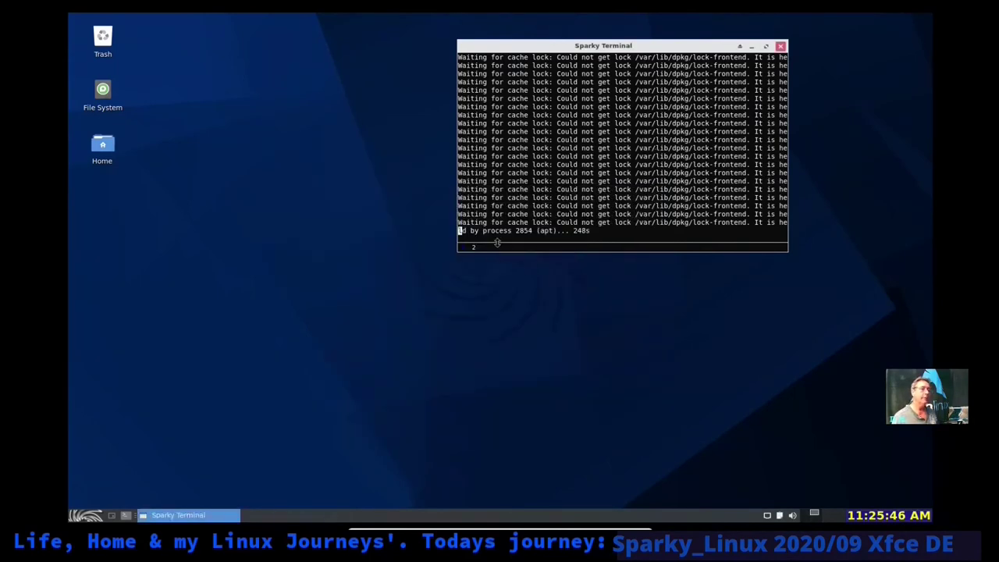
- Move the Sparky Terminal window aside, view the volume controls from the panel, and dismiss them
left_click_drag(674, 47, 793, 73)
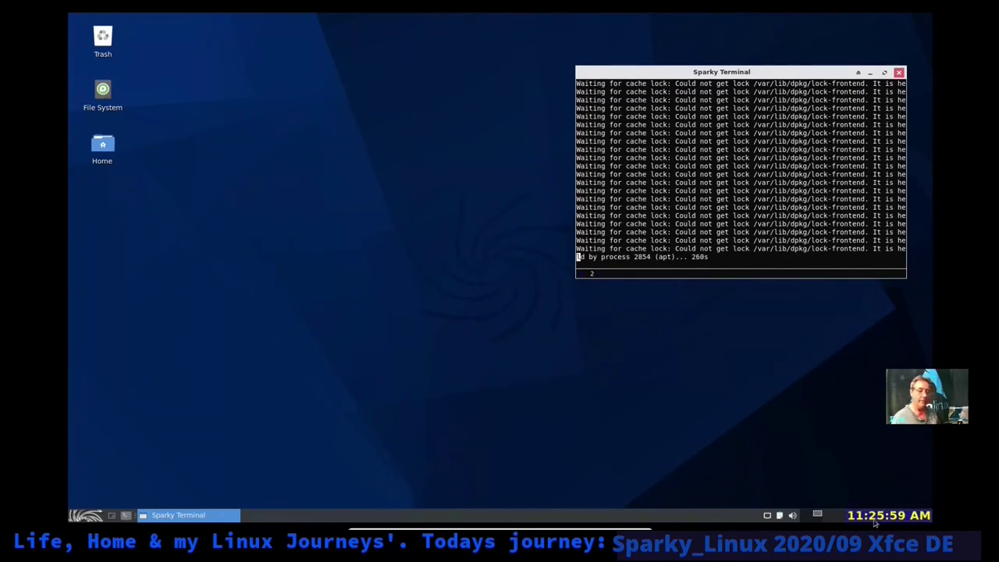
left_click(793, 517)
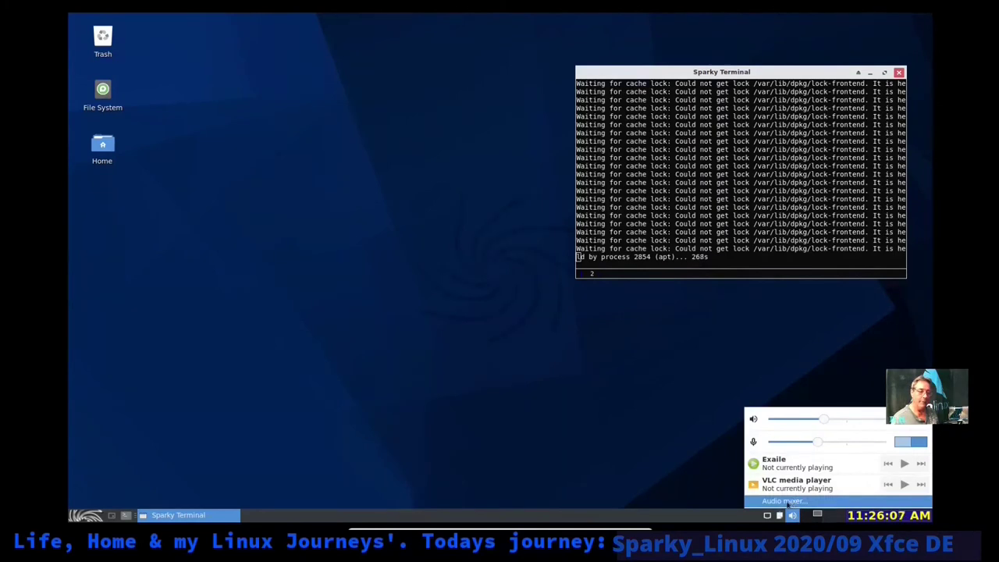
left_click(710, 495)
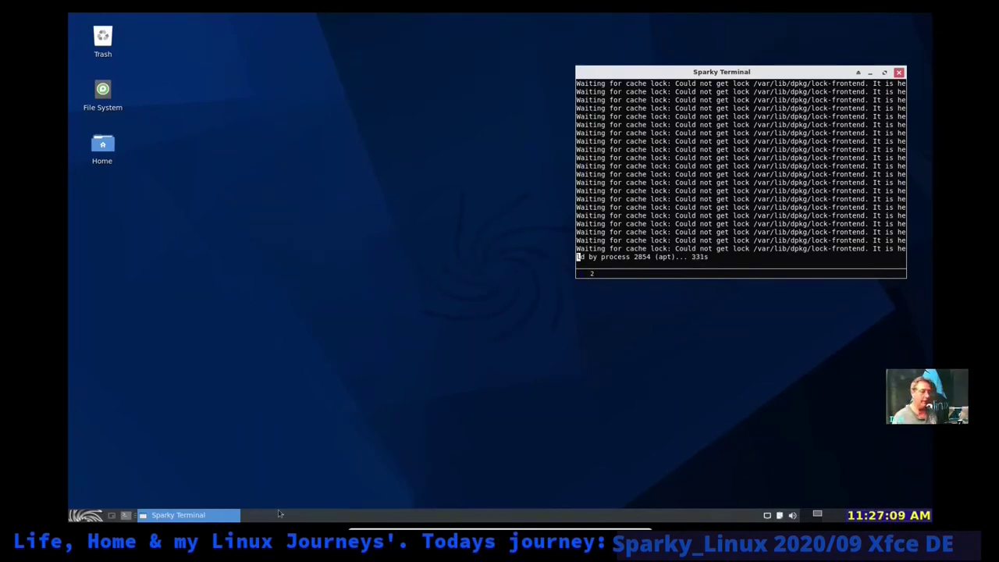
- Open a new terminal window, move it to mid-screen, and check the used memory with "free -m"
left_click(126, 517)
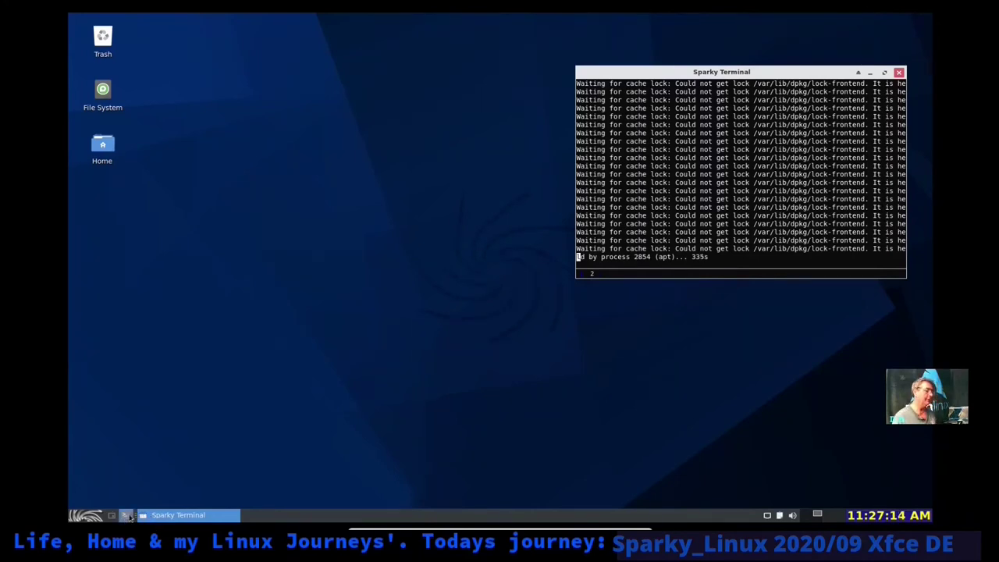
left_click_drag(396, 28, 597, 215)
type("free -m")
key("Return")
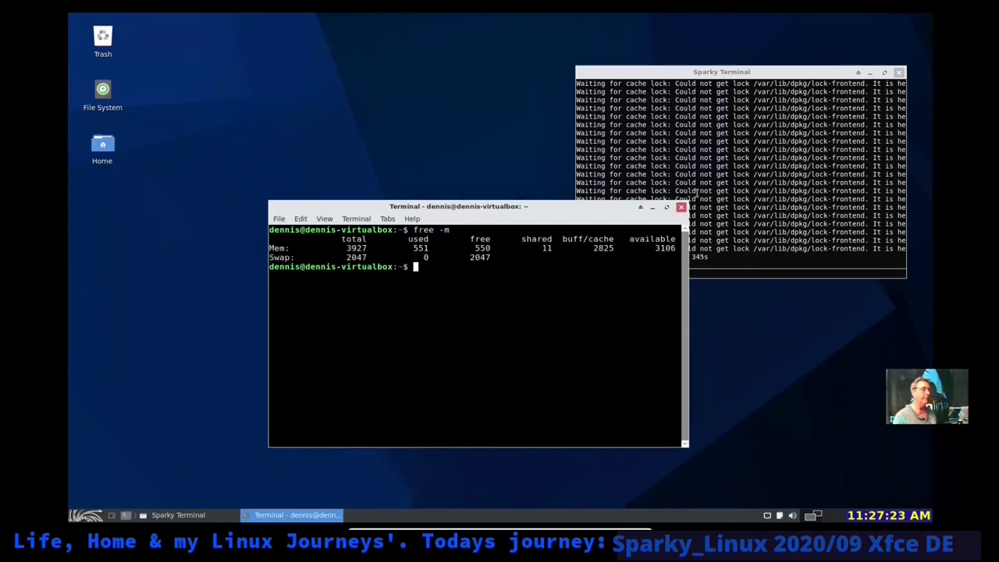
double_click(422, 248)
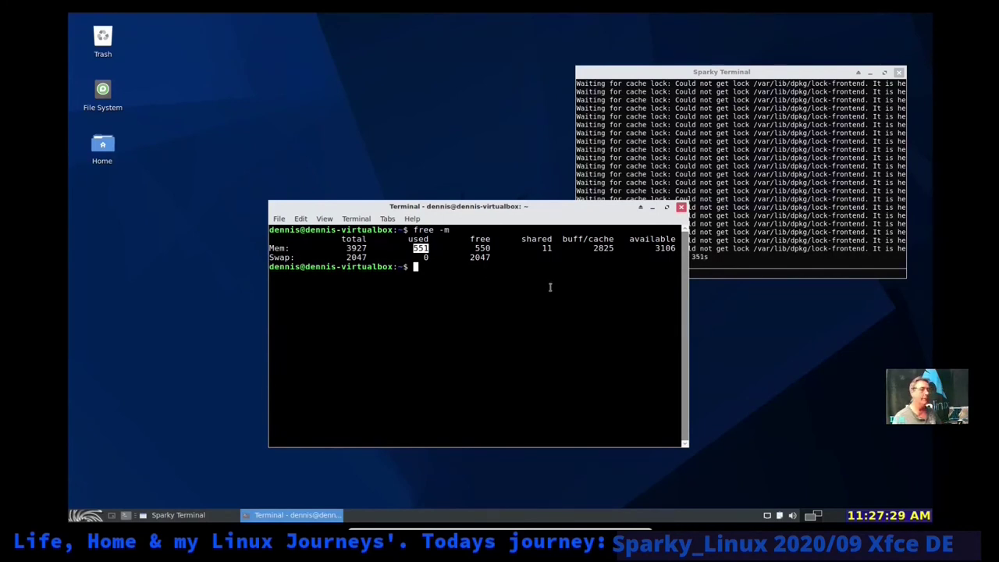
- Check the running kernel version with "uname -r" and close that terminal
type("uname ")
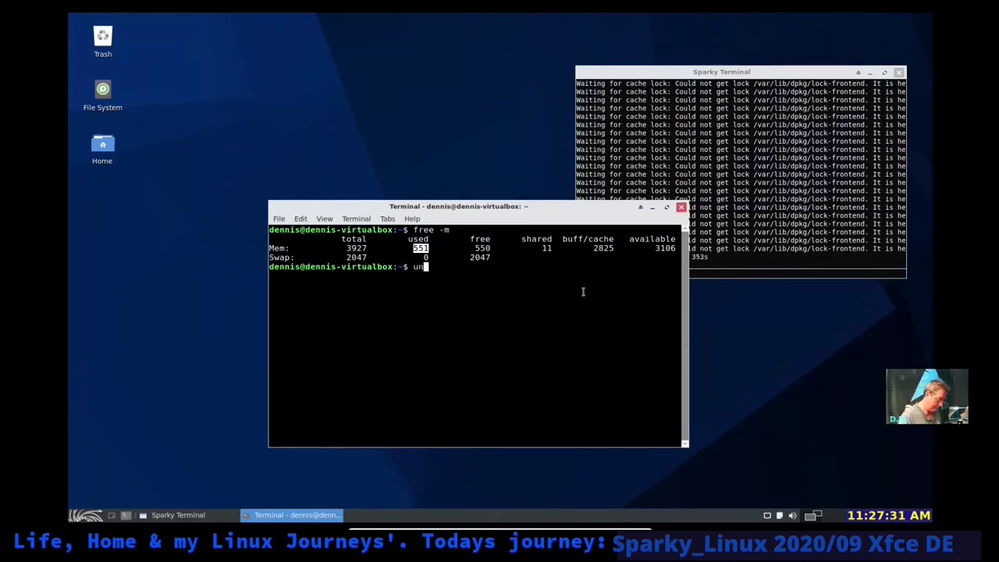
type("-r")
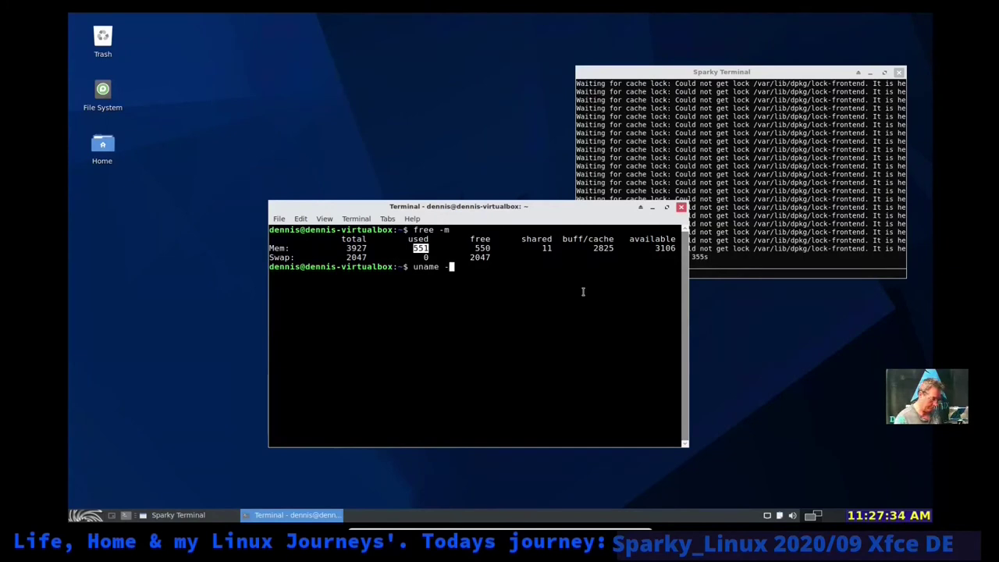
key("Return")
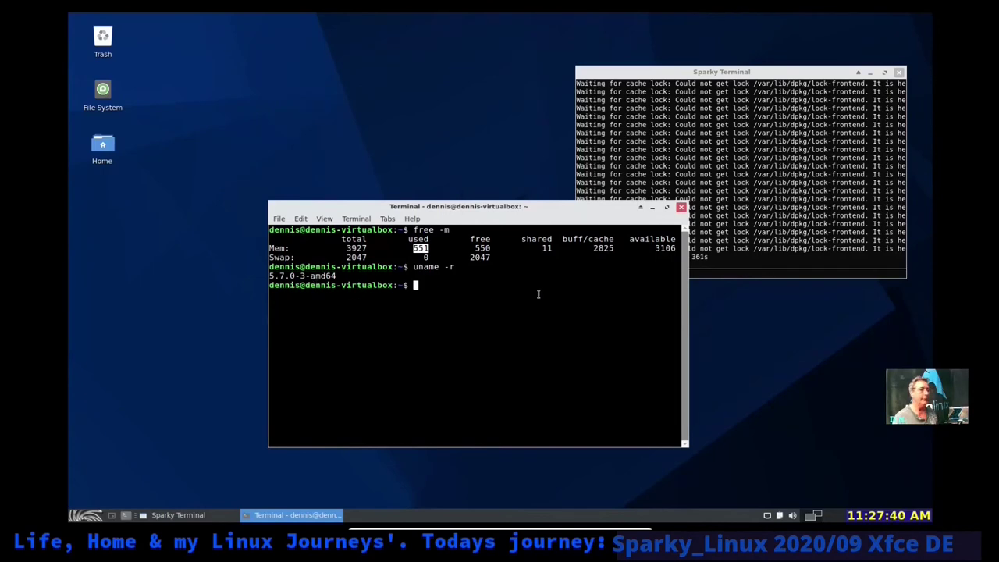
key("ctrl+d")
- Open the desktop settings and move their window clear of the Sparky Terminal
right_click(214, 254)
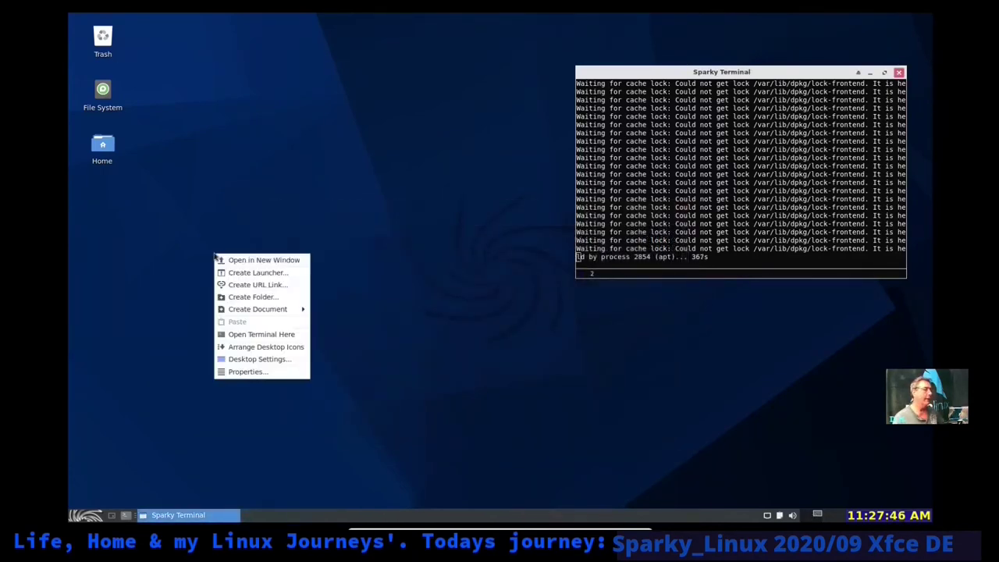
left_click(262, 359)
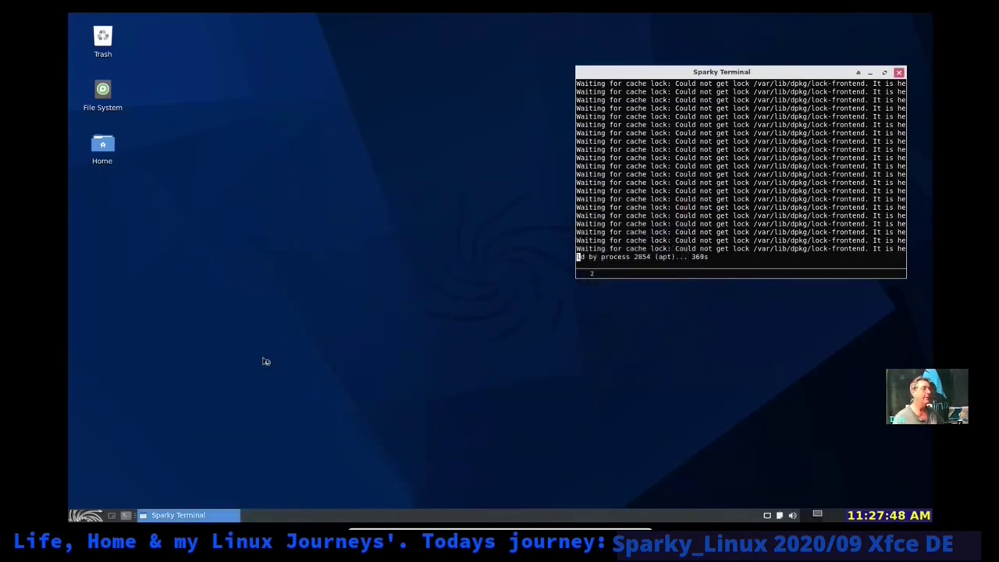
left_click_drag(535, 122, 391, 94)
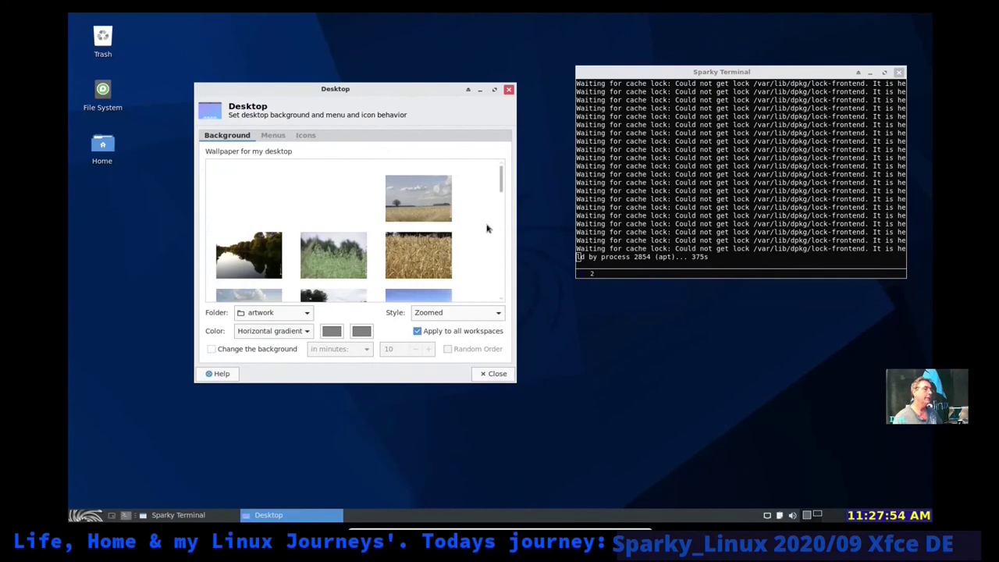
- Try the sunny green meadow and the snowy reeds pictures from the artwork folder as desktop wallpaper
scroll(483, 231, "down", 1)
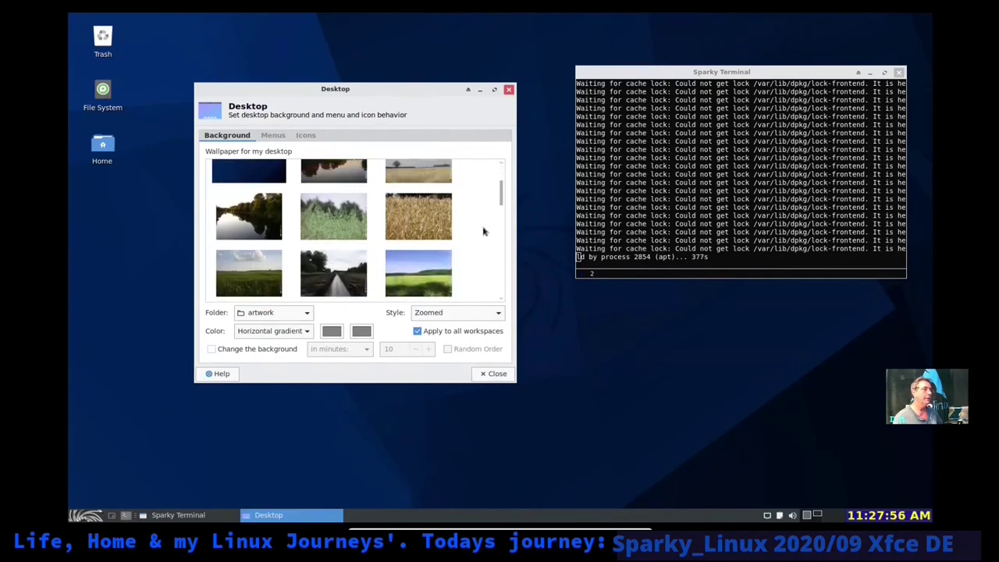
scroll(481, 232, "down", 1)
left_click(425, 248)
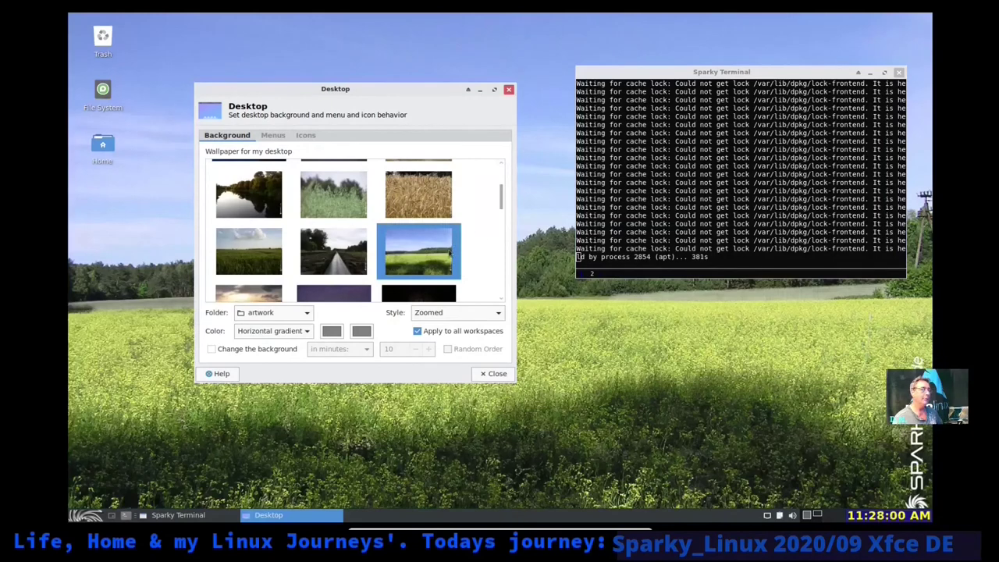
scroll(457, 248, "down", 1)
scroll(476, 269, "down", 1)
scroll(476, 269, "down", 2)
left_click(261, 263)
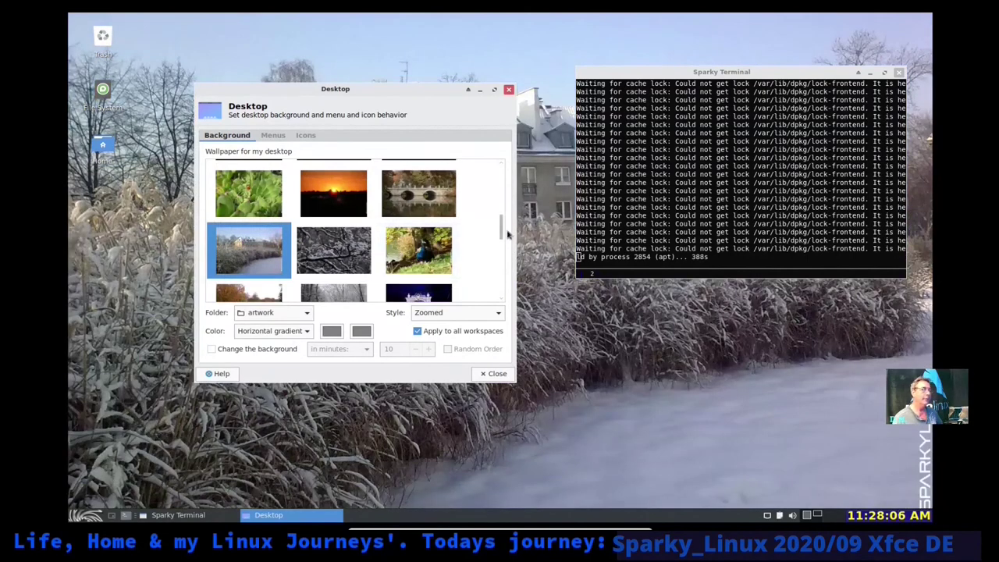
- Apply the squirrel picture as wallpaper and shift the Sparky Terminal window slightly downward
scroll(477, 248, "down", 1)
scroll(478, 248, "down", 4)
scroll(478, 248, "down", 2)
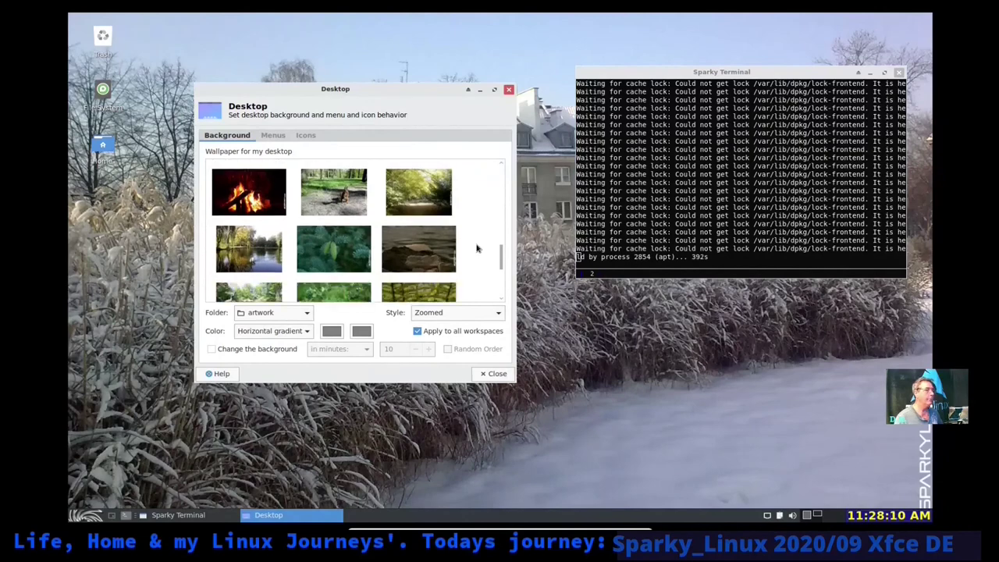
left_click(333, 181)
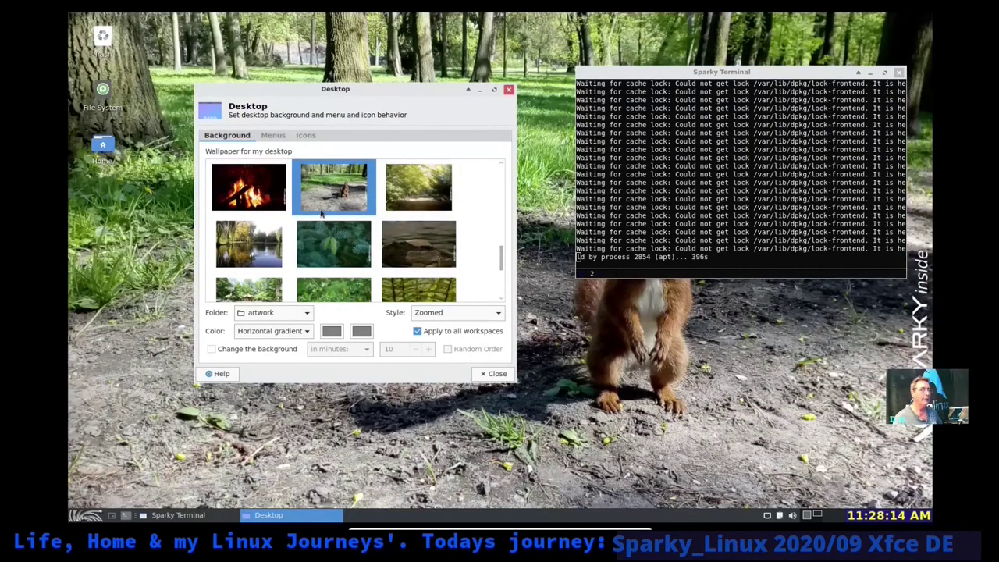
scroll(474, 211, "down", 1)
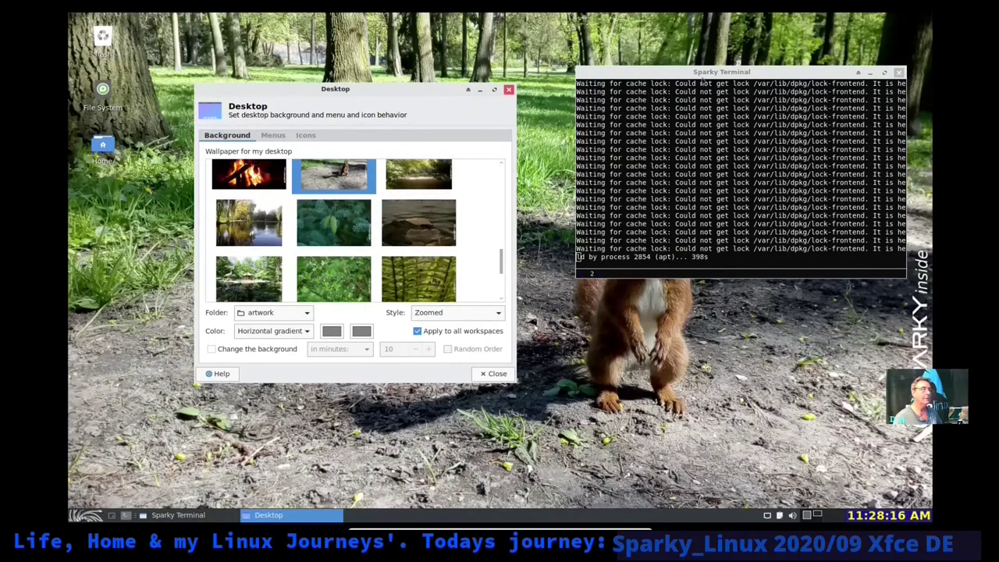
mouse_move(706, 71)
left_mouse_down()
mouse_move(753, 367)
mouse_move(797, 153)
mouse_move(709, 88)
left_mouse_up()
- Try the swan pond, flying airplanes and cloudy lake pictures as desktop wallpaper
left_click(254, 238)
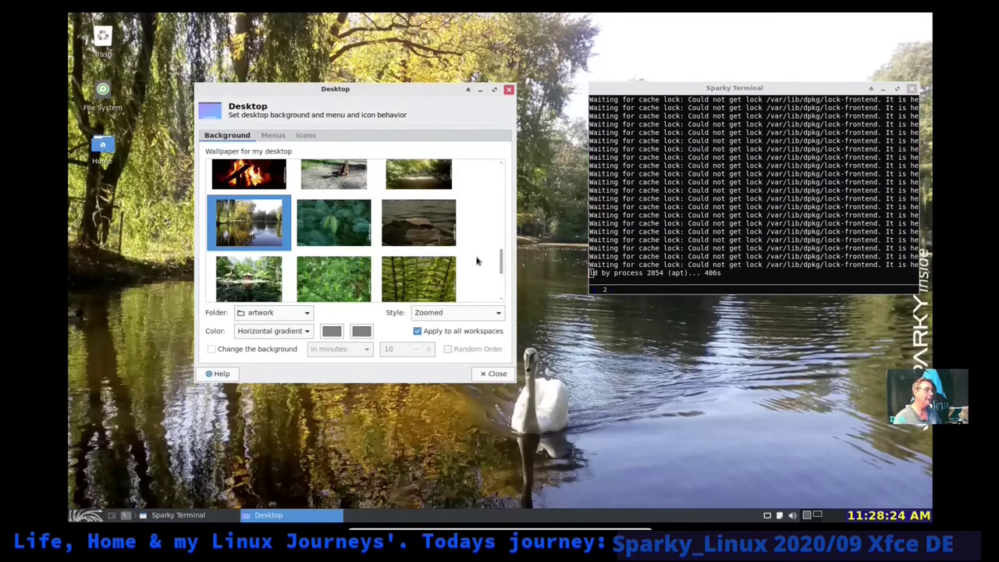
scroll(476, 262, "down", 3)
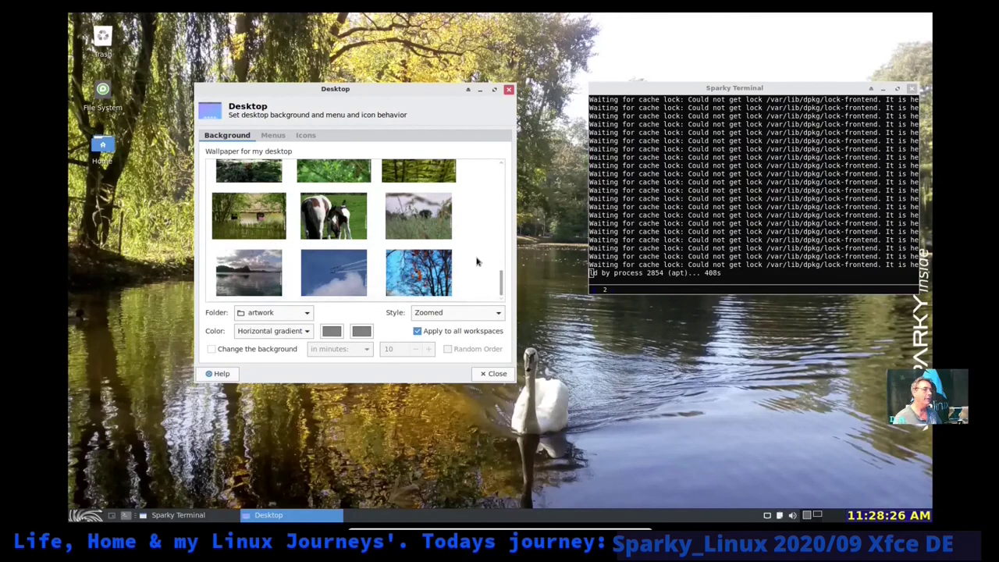
left_click(349, 276)
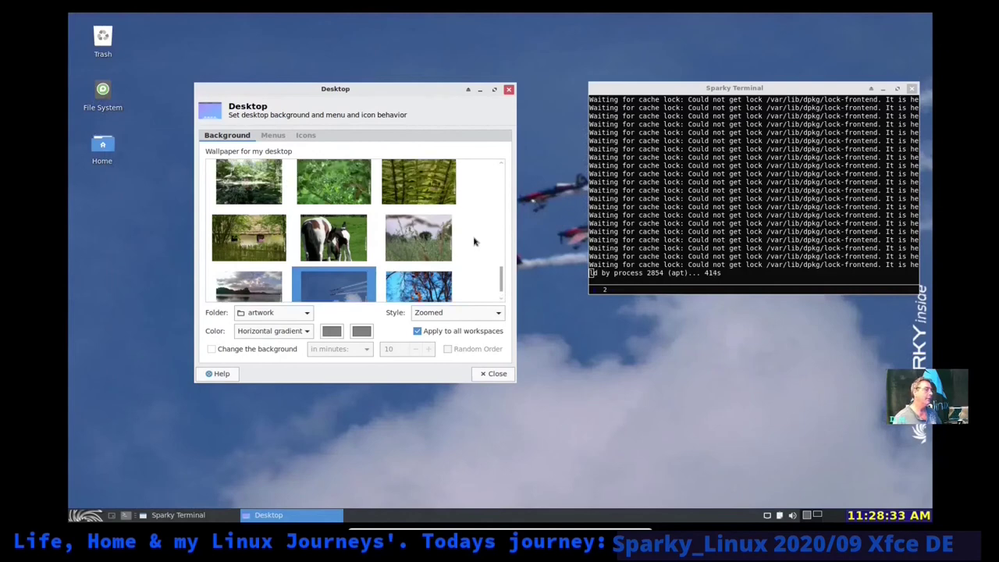
left_click(248, 279)
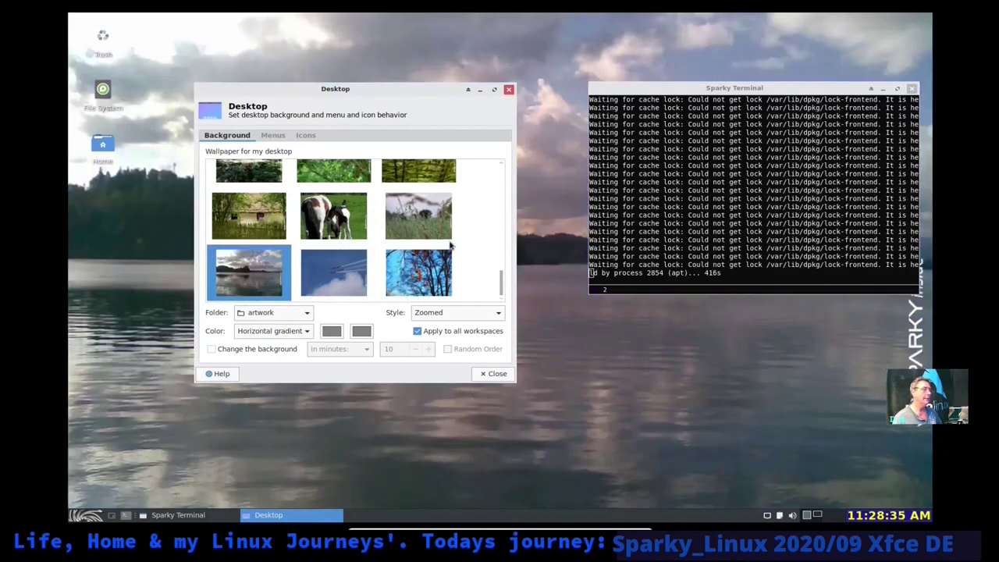
- Compare the rocky shore wallpaper with the swan pond picture and apply the swan pond one
scroll(488, 242, "up", 2)
scroll(488, 242, "up", 3)
left_click(236, 214)
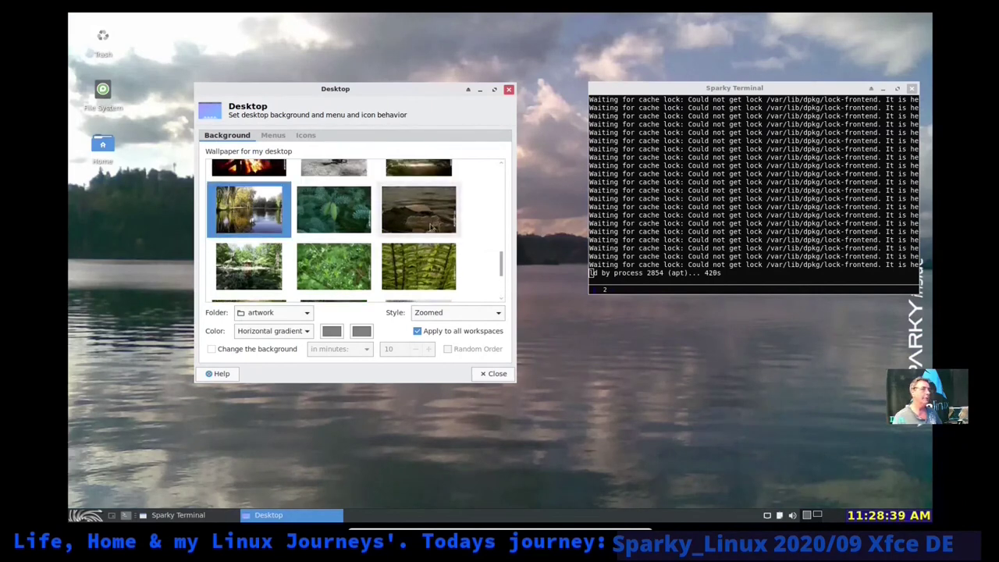
left_click(445, 222)
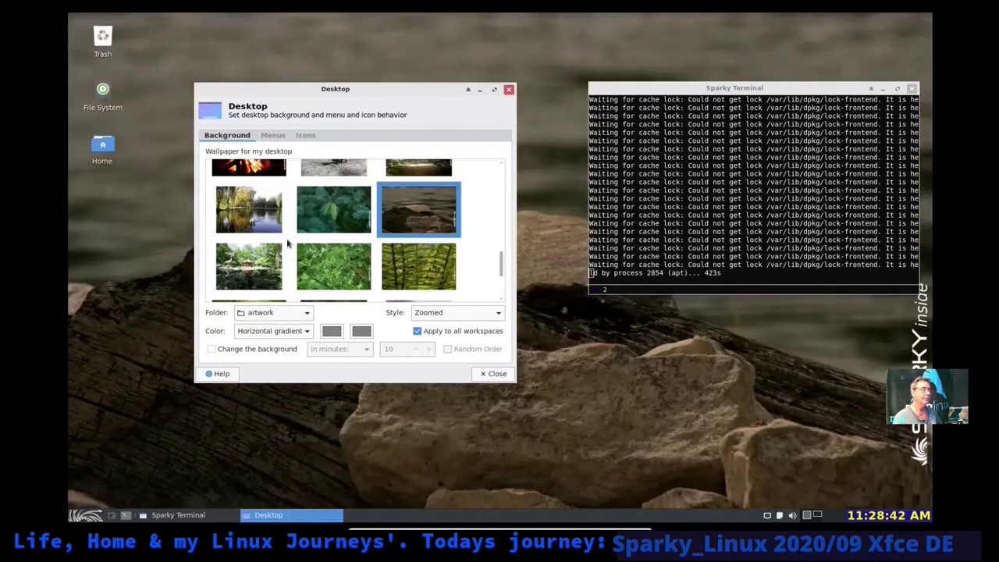
left_click(247, 232)
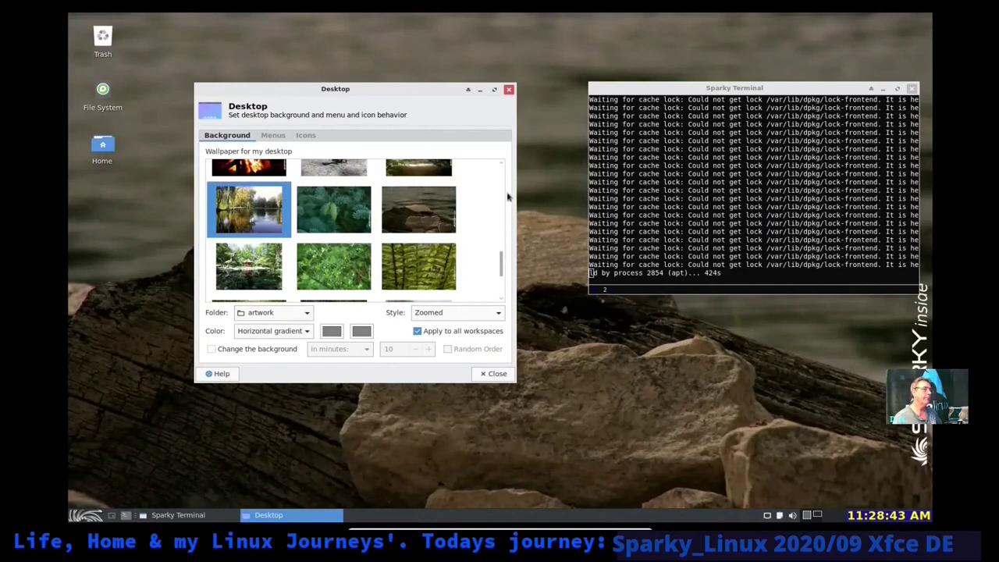
scroll(469, 227, "up", 2)
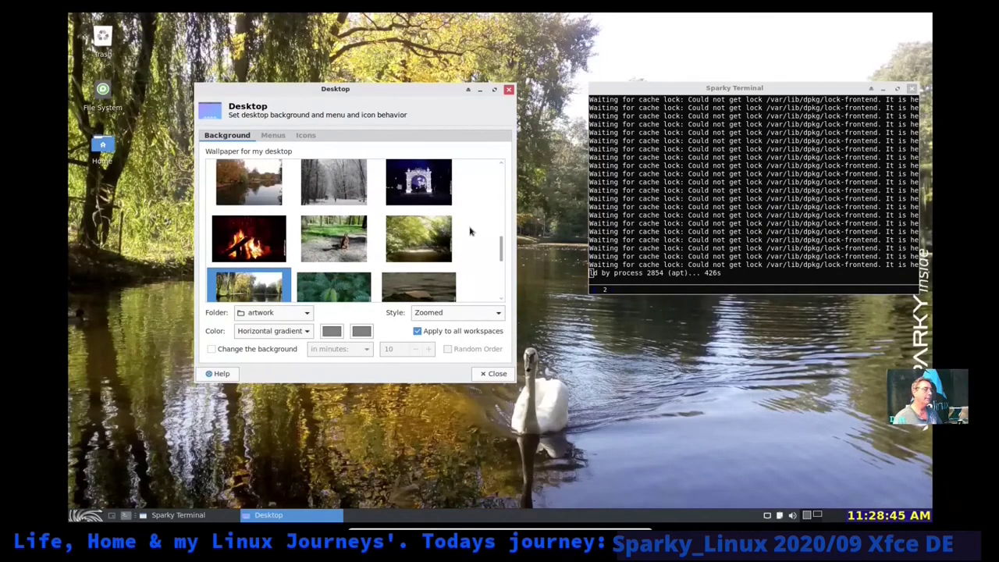
- Try two of the dark blue pictures at the start of the artwork folder as desktop wallpaper
scroll(470, 231, "up", 1)
scroll(469, 231, "up", 5)
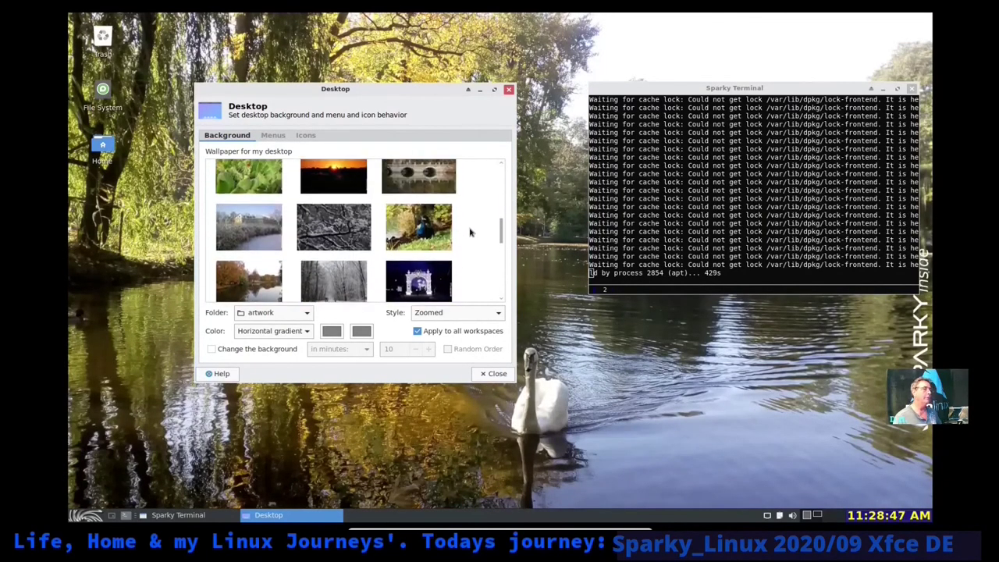
scroll(469, 231, "up", 5)
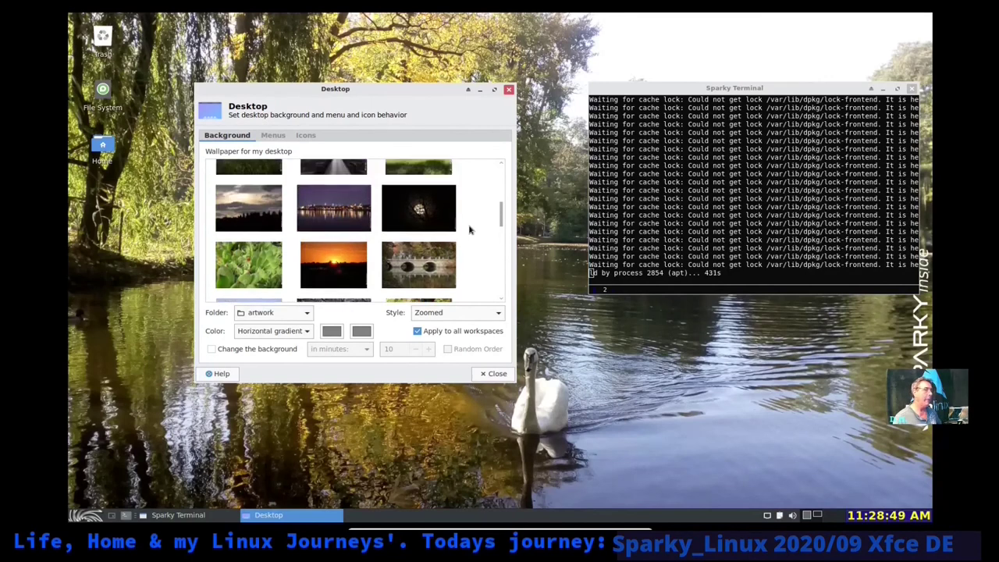
scroll(469, 229, "up", 3)
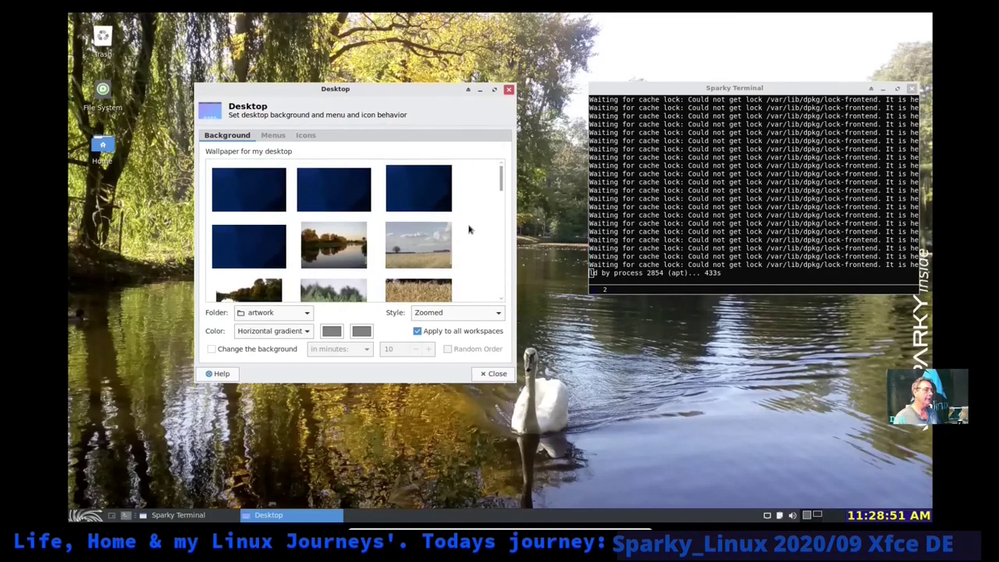
left_click(245, 270)
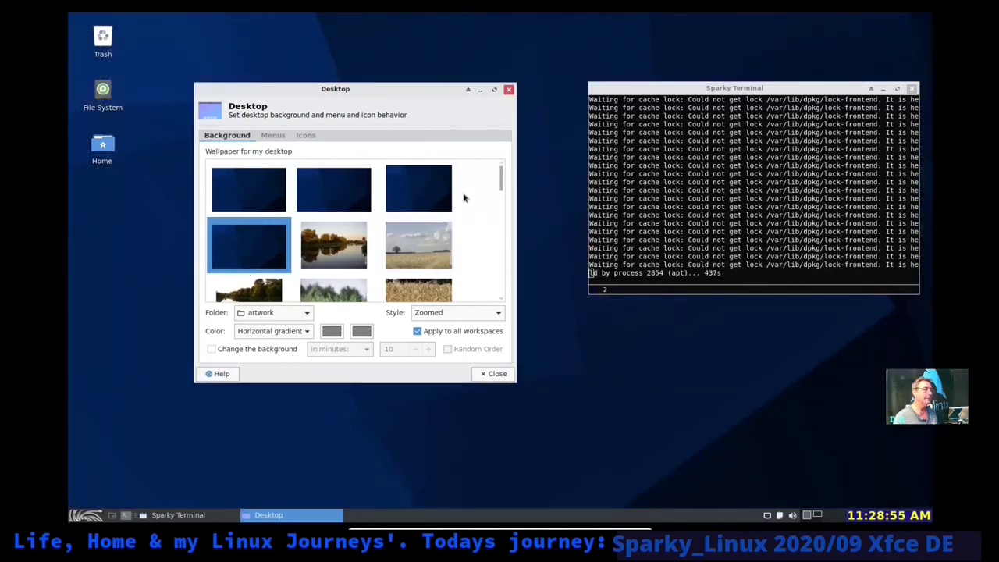
left_click(409, 199)
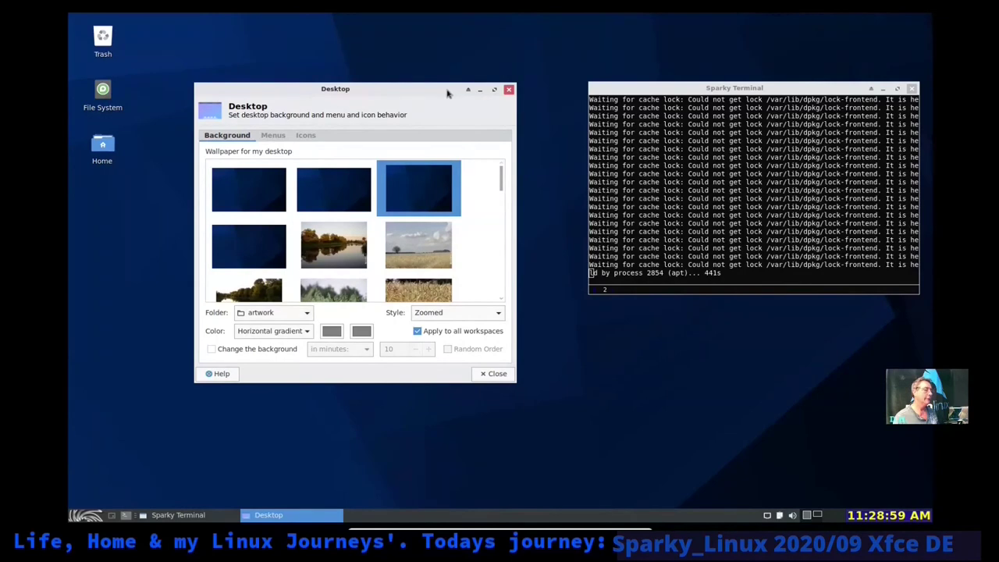
- Minimize and restore the Desktop settings window, and move the Sparky Terminal window partly past the desktop's edge
left_click(479, 89)
left_click(268, 515)
left_click_drag(749, 88, 831, 181)
- Apply the swan pond picture from the artwork folder as desktop wallpaper again
scroll(480, 283, "down", 1)
scroll(478, 281, "down", 2)
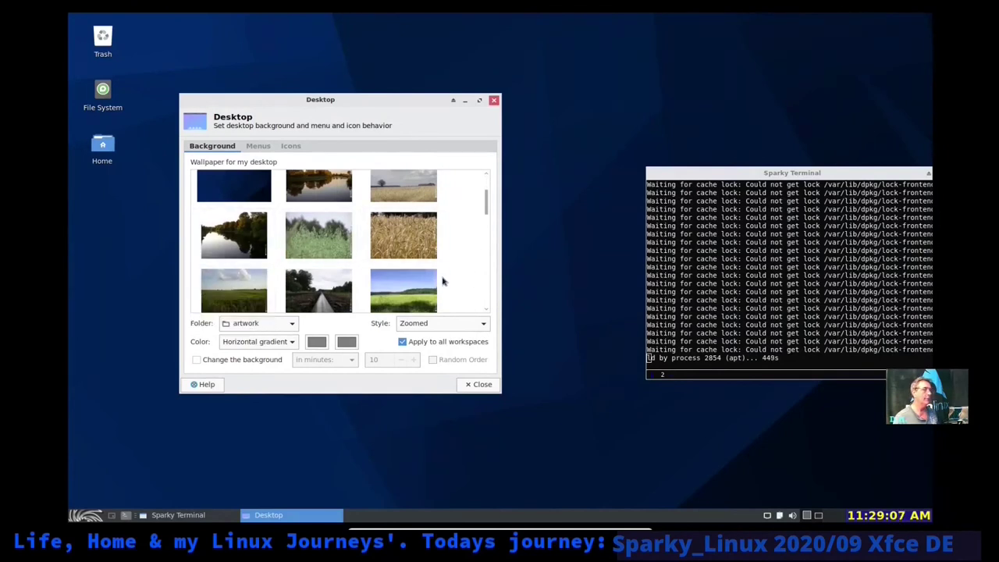
scroll(449, 283, "down", 2)
scroll(449, 283, "down", 3)
scroll(449, 282, "down", 3)
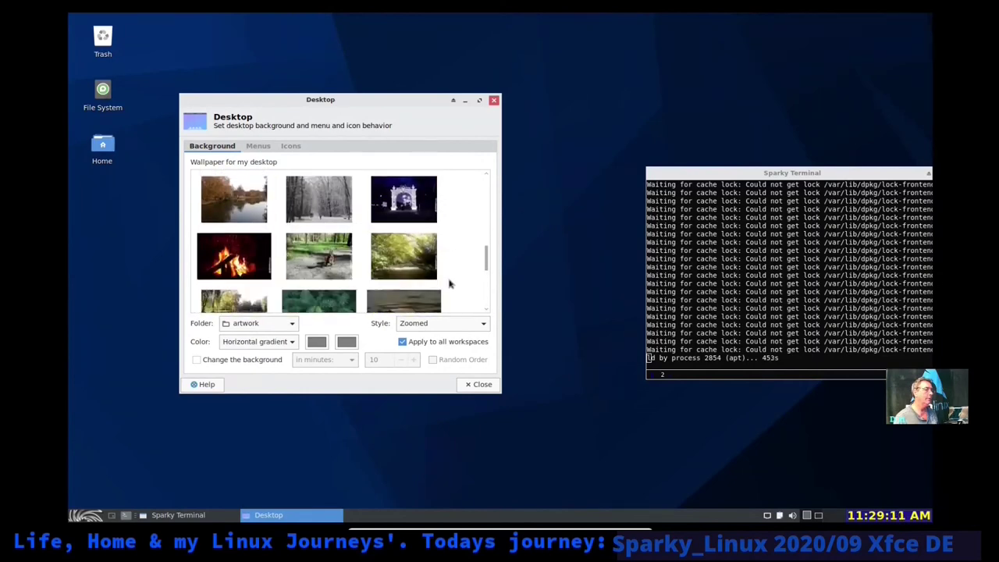
left_click(250, 249)
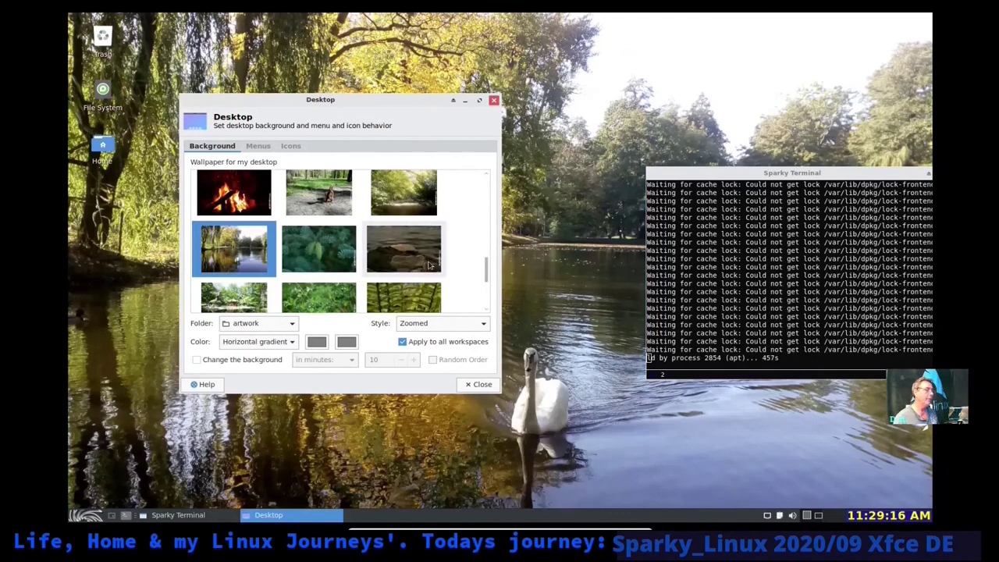
- Browse the other artwork pictures, close the desktop settings, and move the Sparky Terminal window fully back into view
scroll(430, 268, "down", 3)
scroll(432, 268, "up", 2)
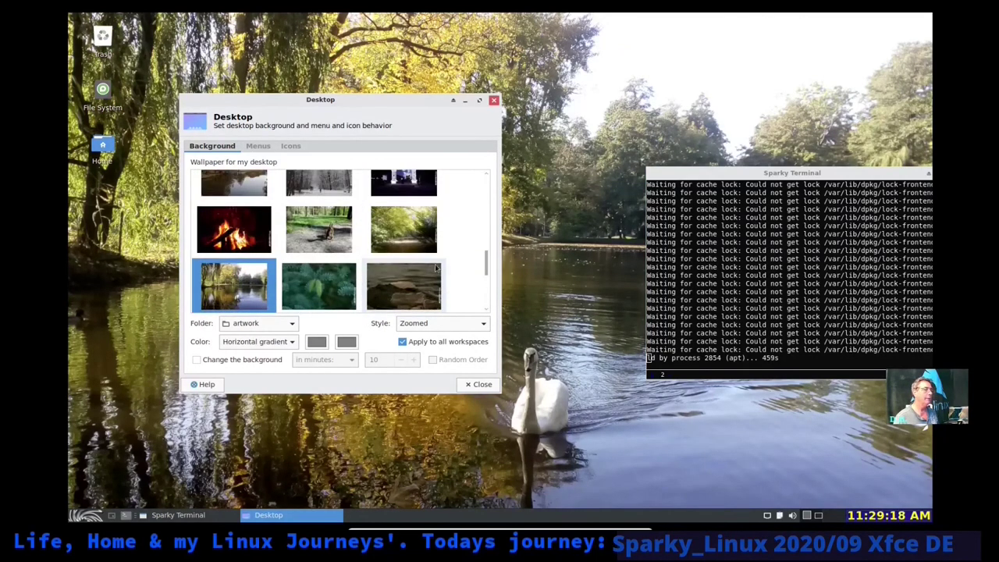
scroll(459, 251, "up", 3)
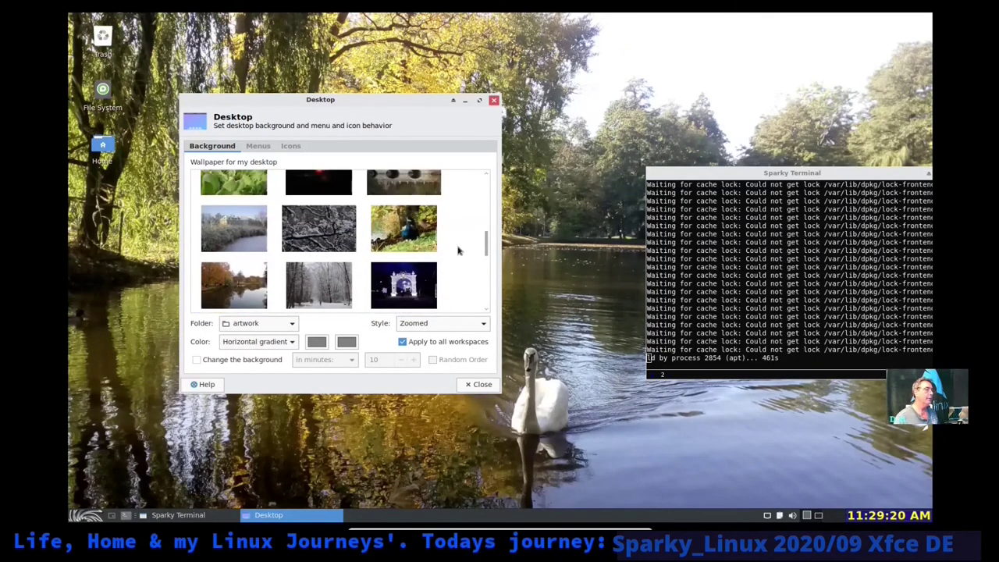
scroll(459, 250, "up", 5)
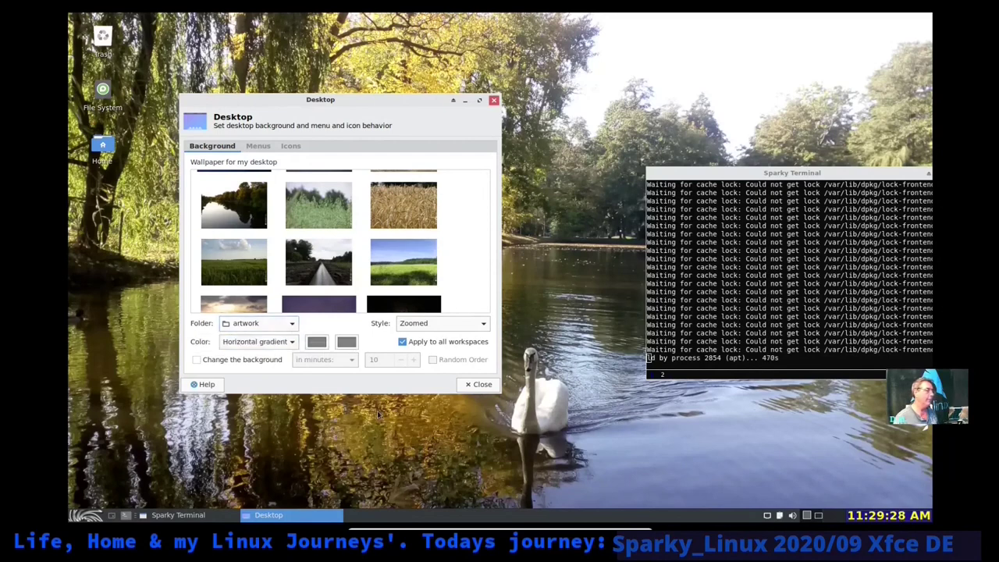
left_click(479, 384)
left_click_drag(781, 178, 674, 76)
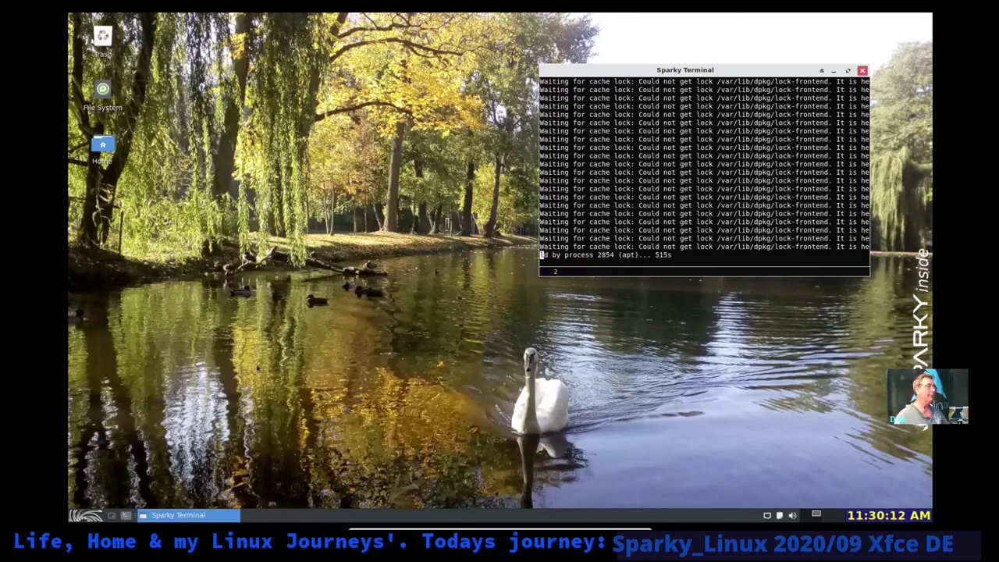
- Look through the Accessories and Graphics categories of the applications menu
left_click(86, 518)
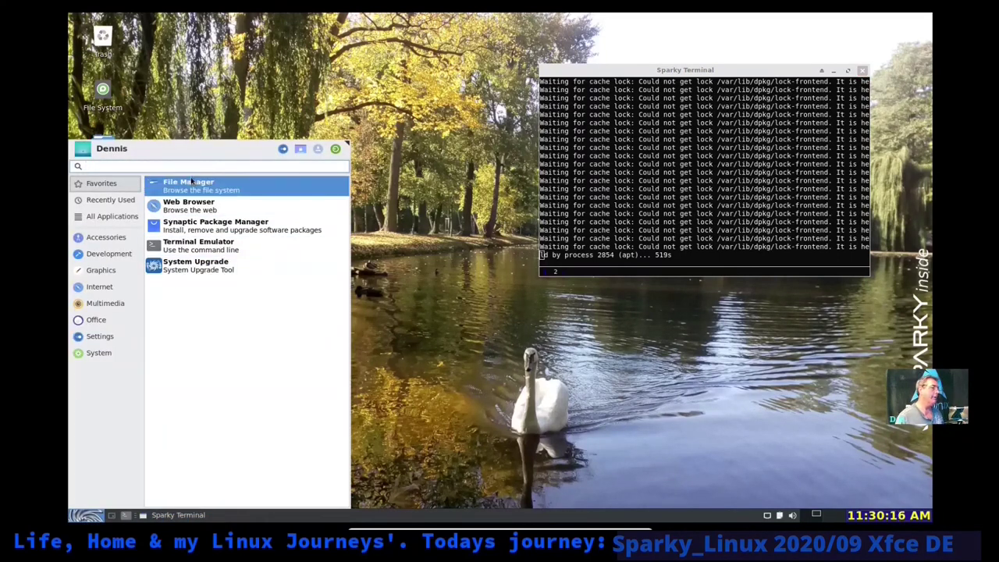
left_click(115, 240)
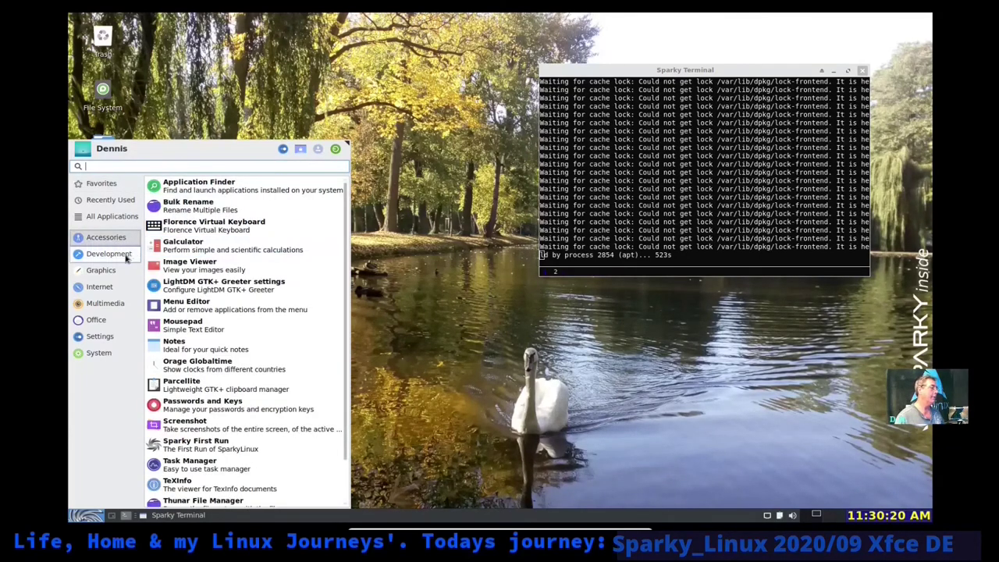
left_click(91, 275)
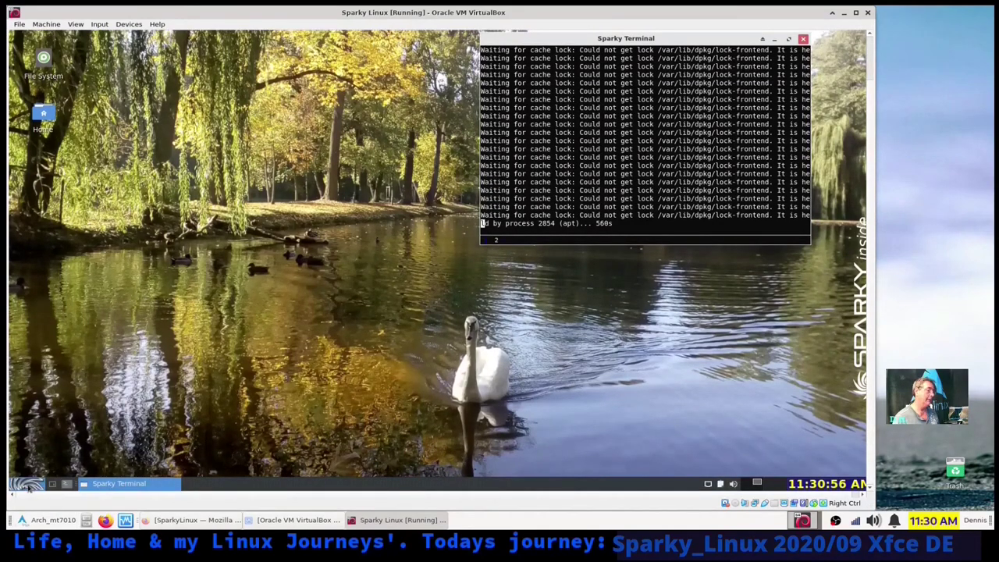
- Open the applications menu and reduce its height so that it covers less of the desktop
left_click(27, 485)
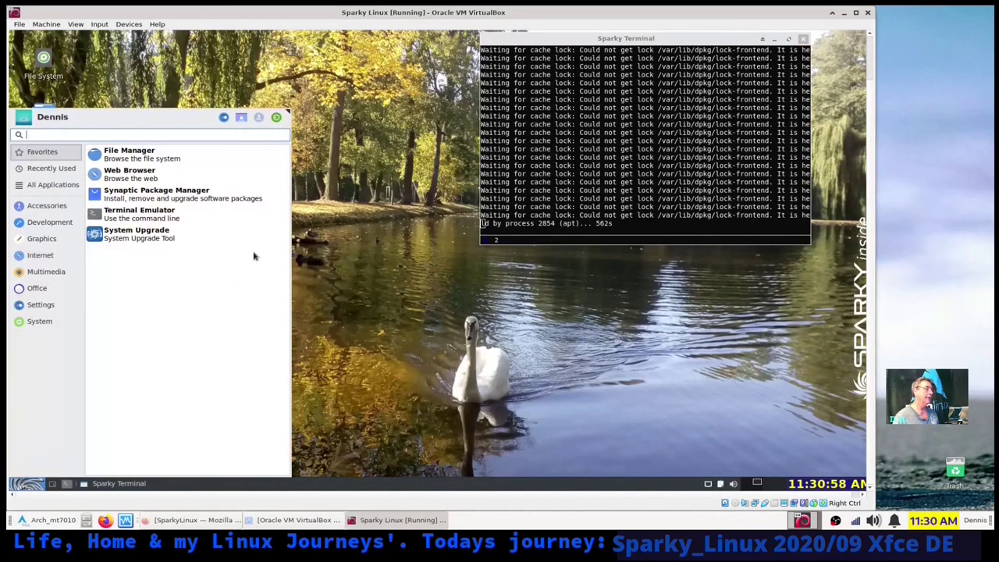
left_click_drag(287, 112, 286, 213)
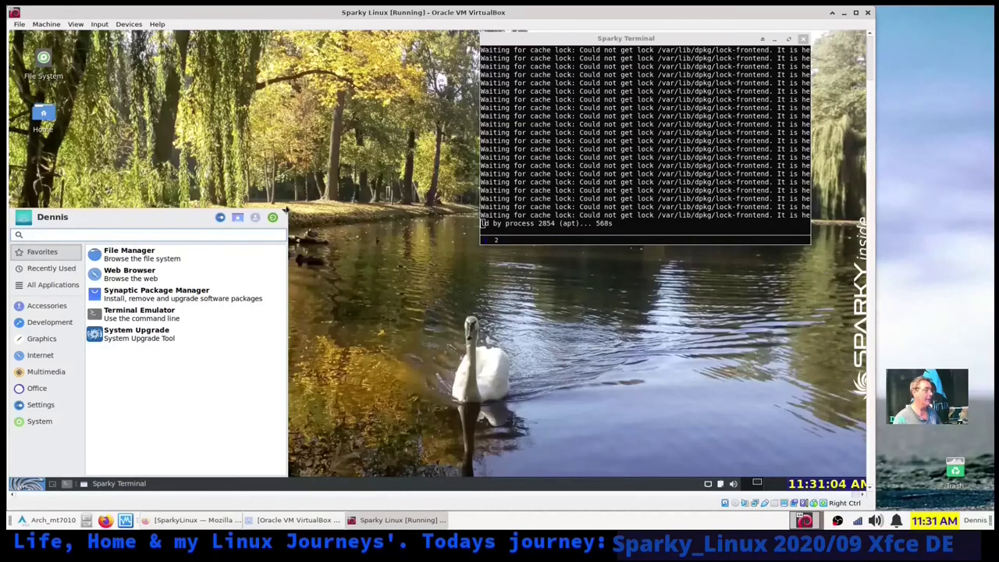